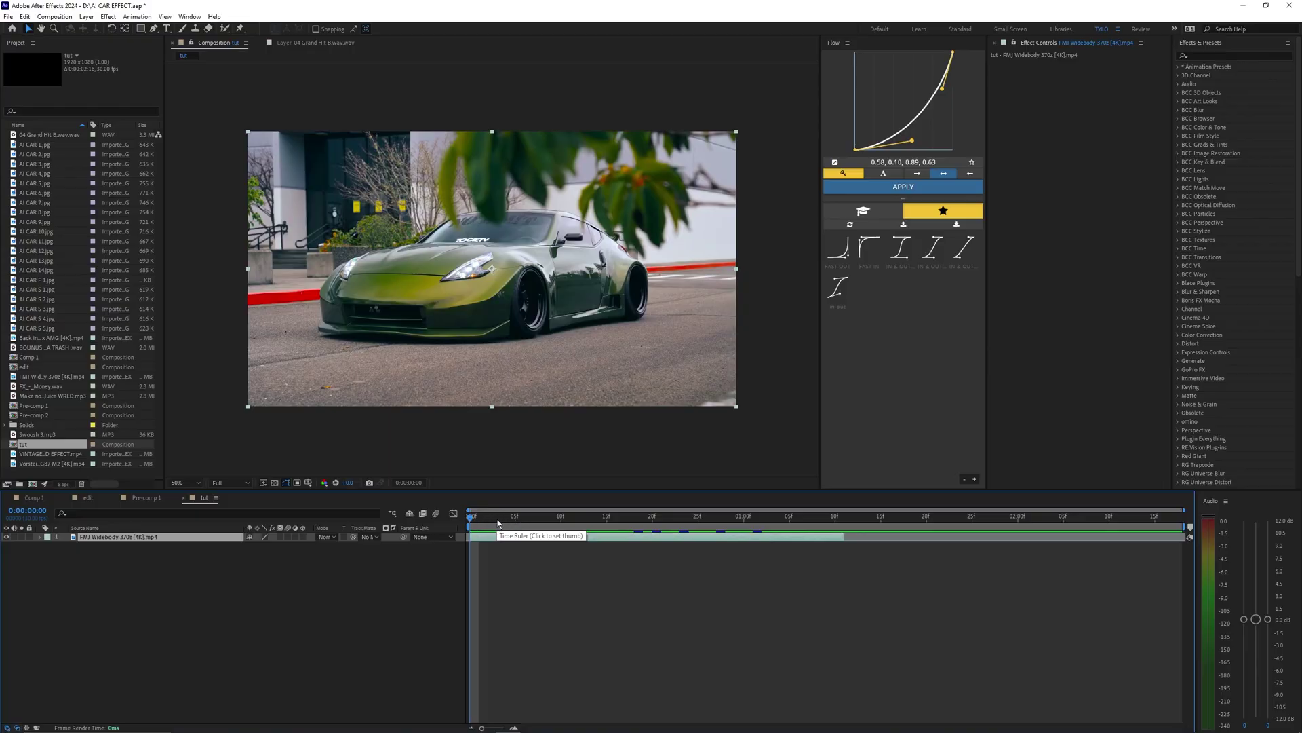
Add a layer marker to the FMJ Widebody 370z clip at 0:00:00:12.
left_click(488, 519)
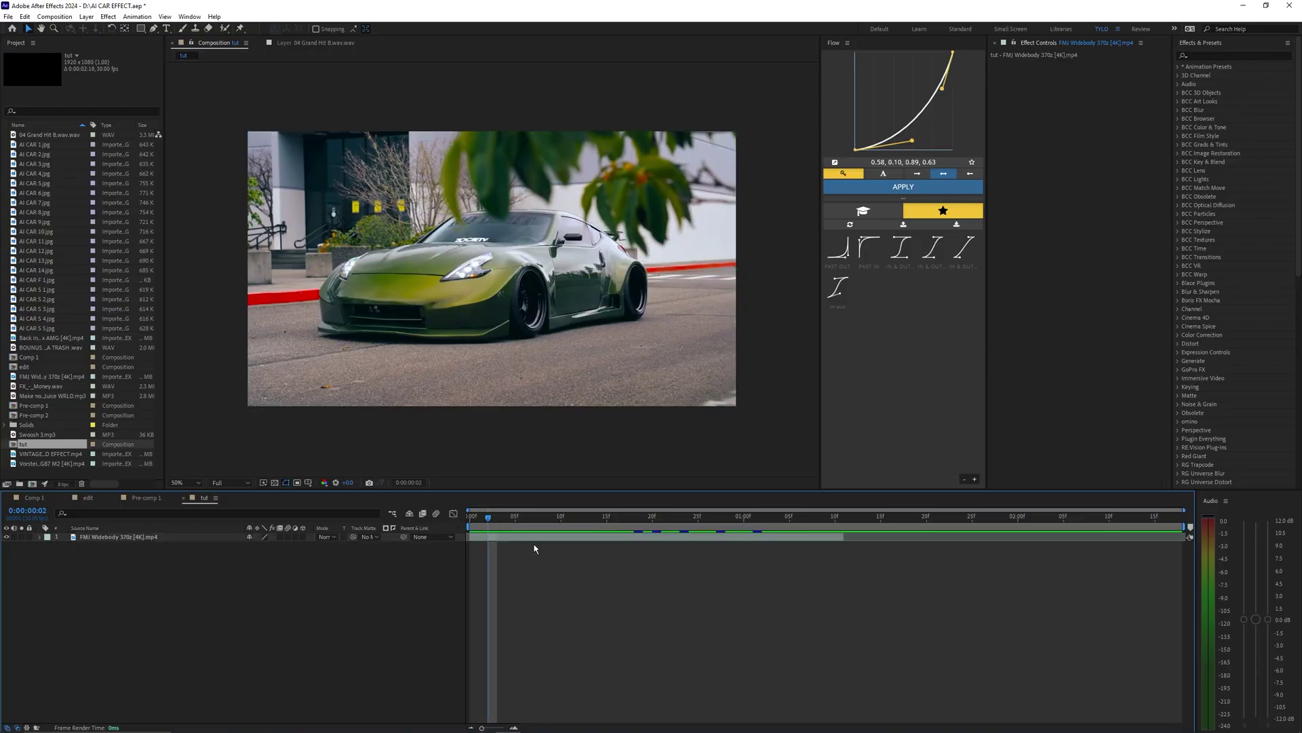
left_click(524, 519)
mouse_move(524, 520)
left_mouse_down()
mouse_move(503, 522)
mouse_move(512, 511)
left_mouse_up()
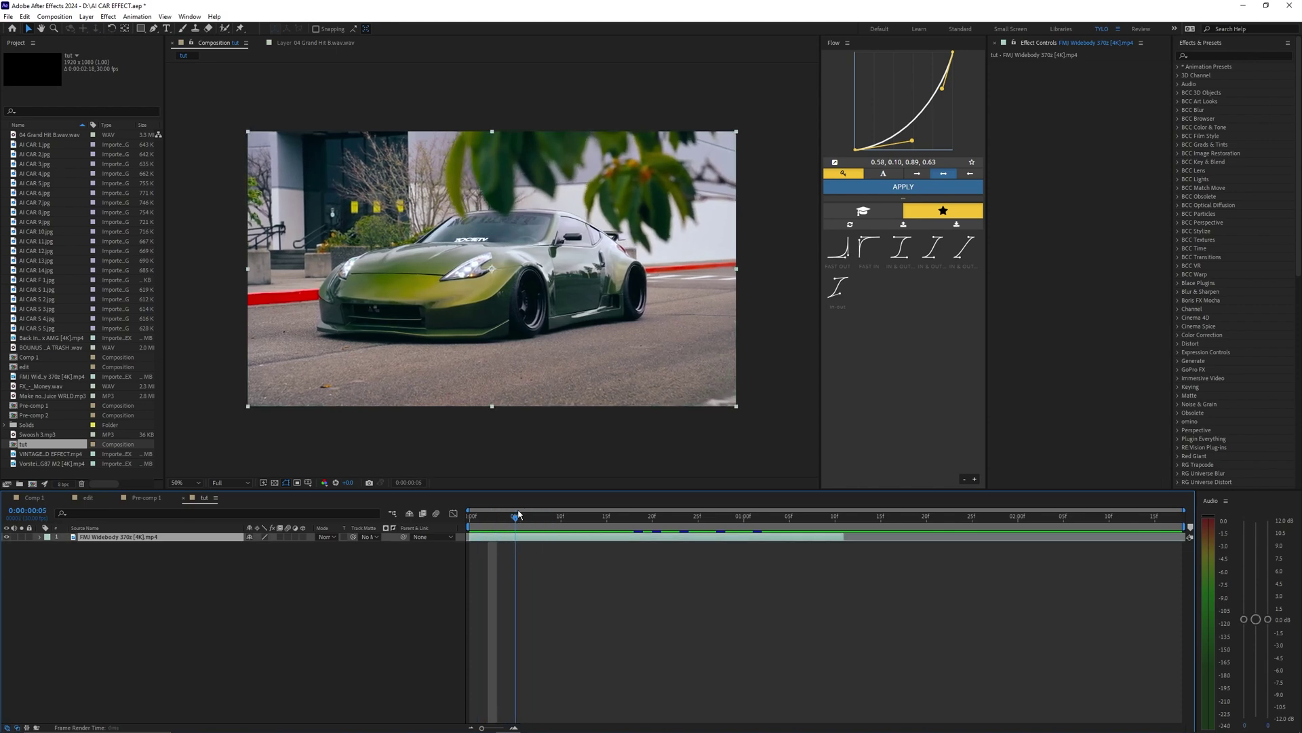
left_click(523, 519)
left_click_drag(54, 318, 488, 521)
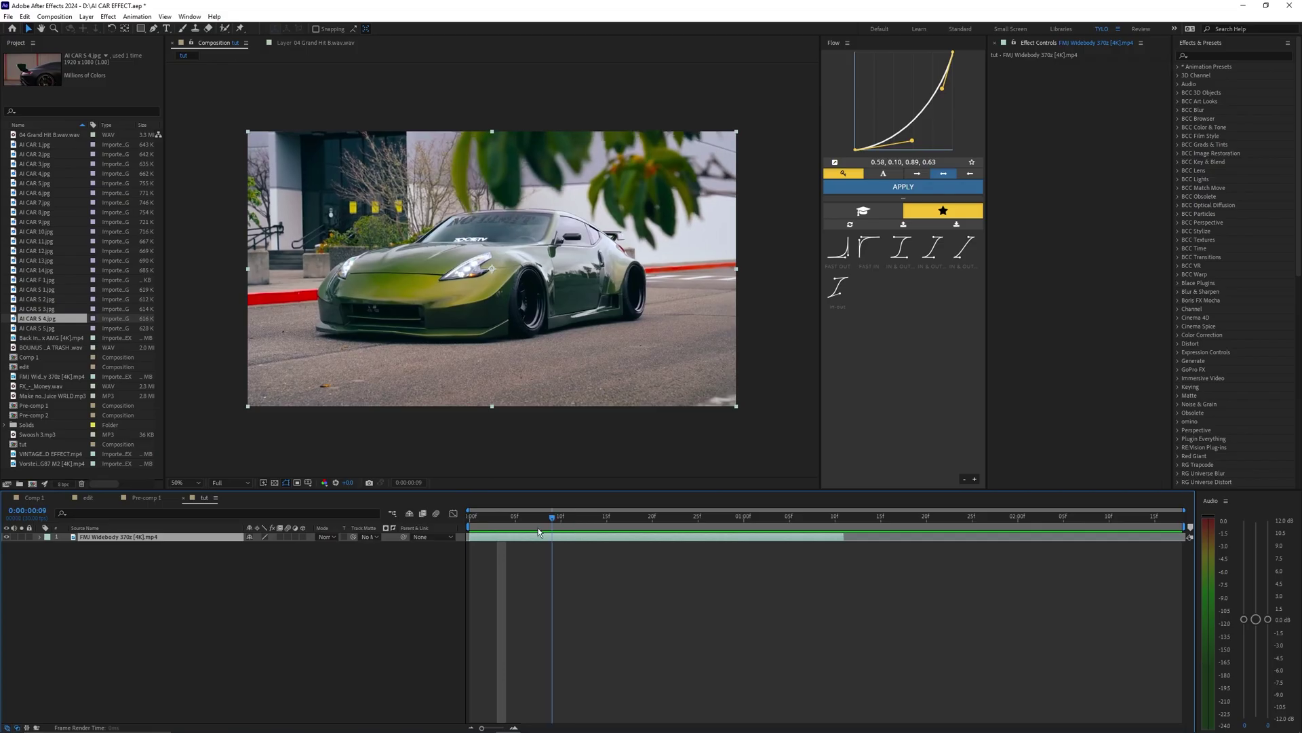
left_click_drag(539, 528, 586, 548)
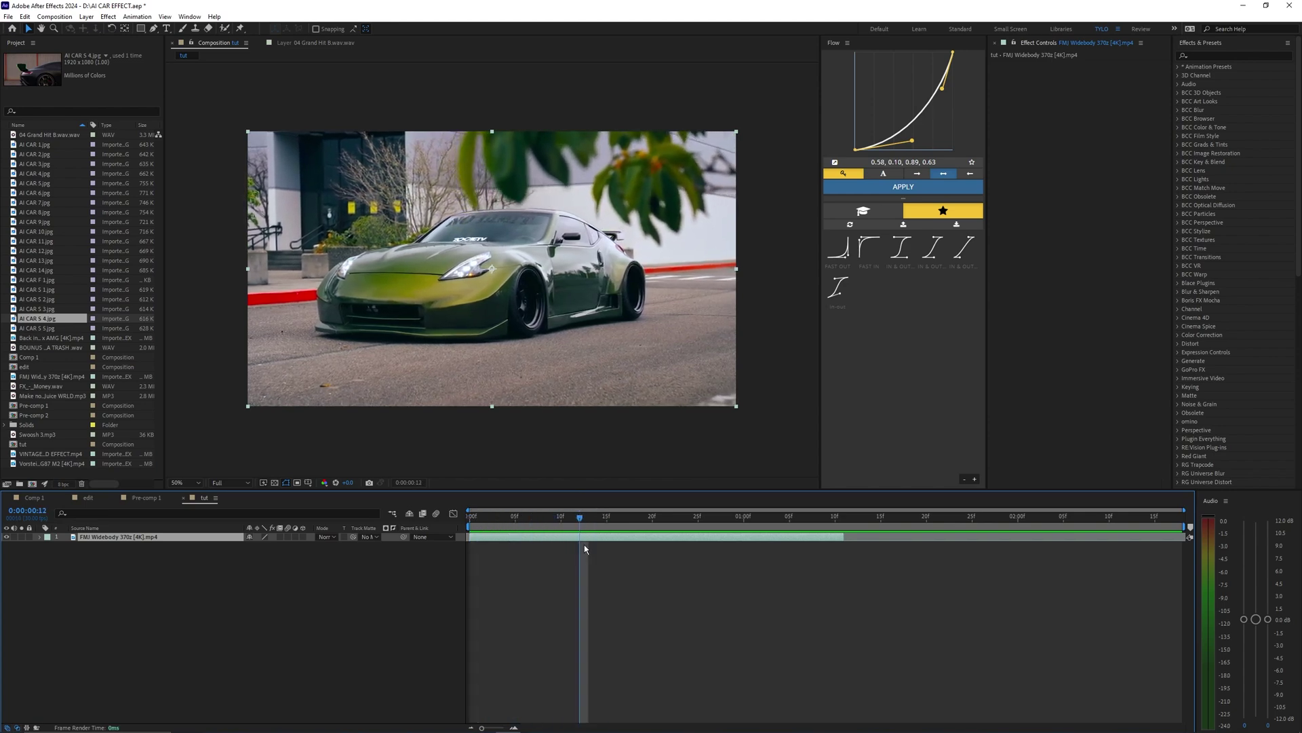
left_click(593, 549)
left_click(590, 538)
right_click(589, 540)
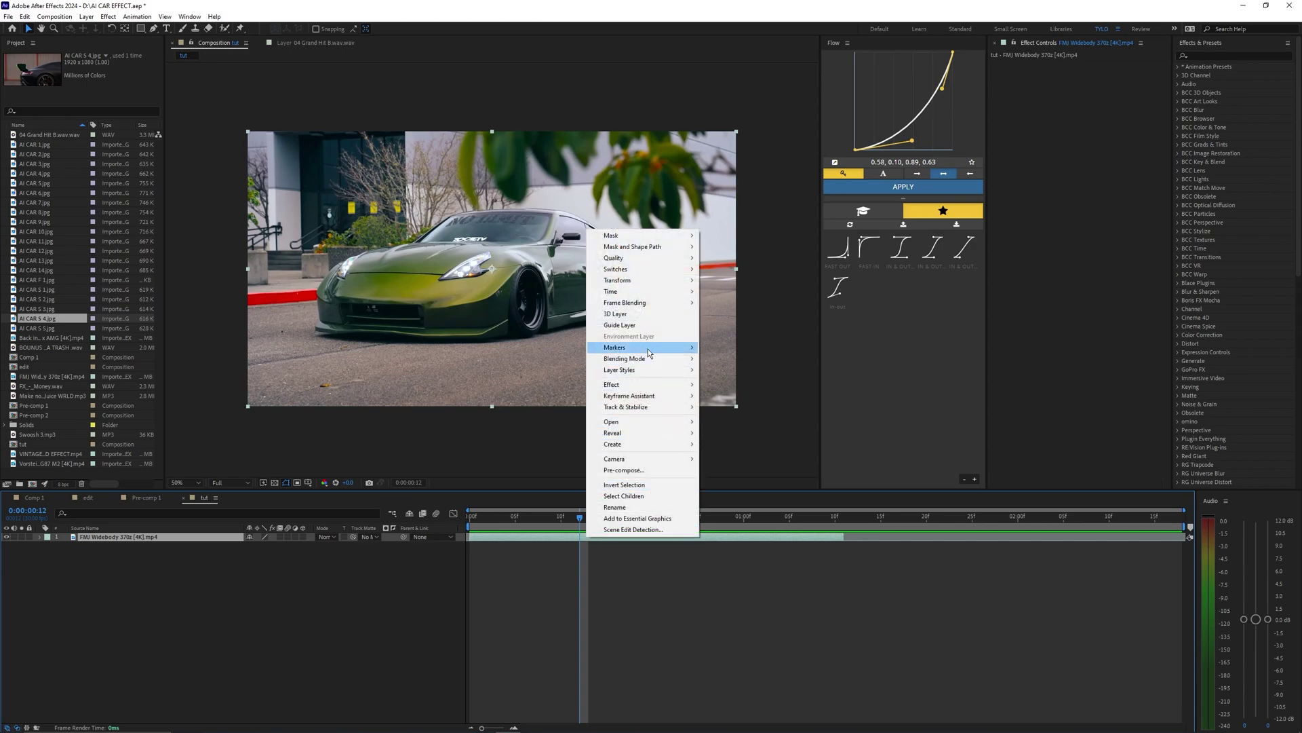
mouse_move(651, 348)
left_click(797, 350)
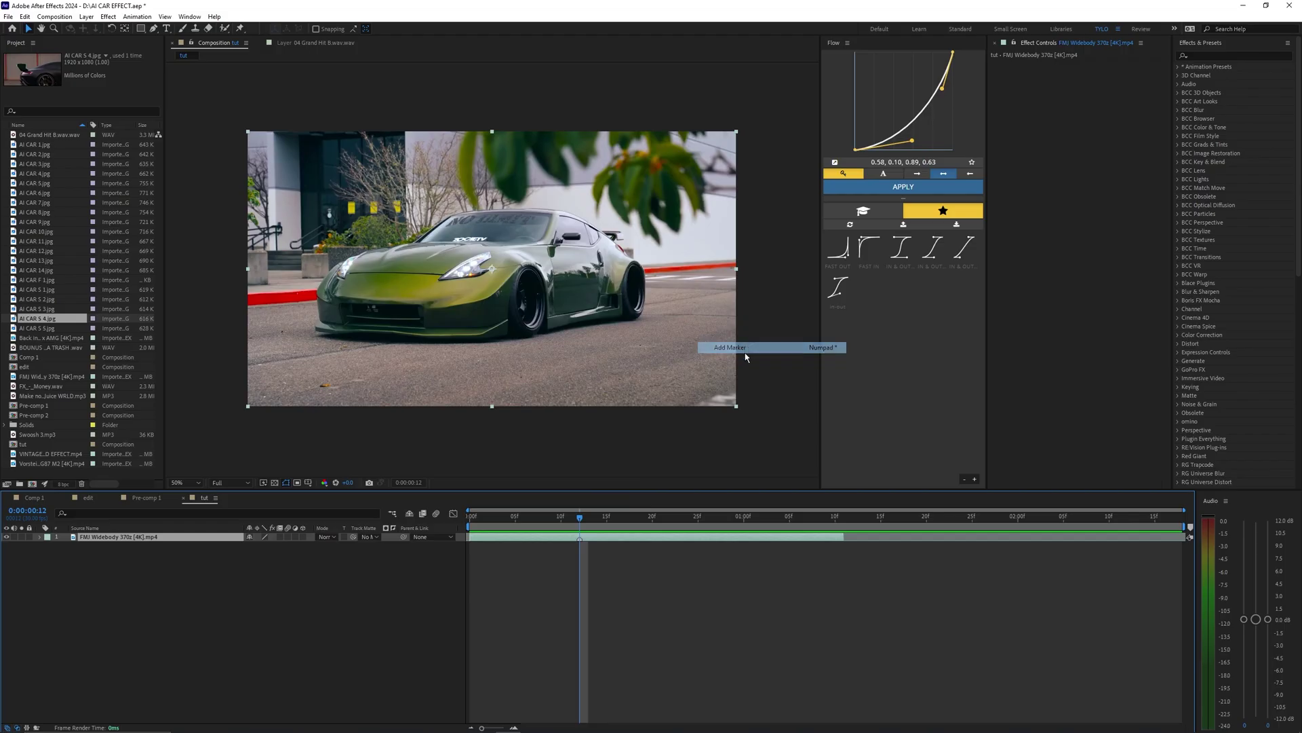
left_click(559, 536)
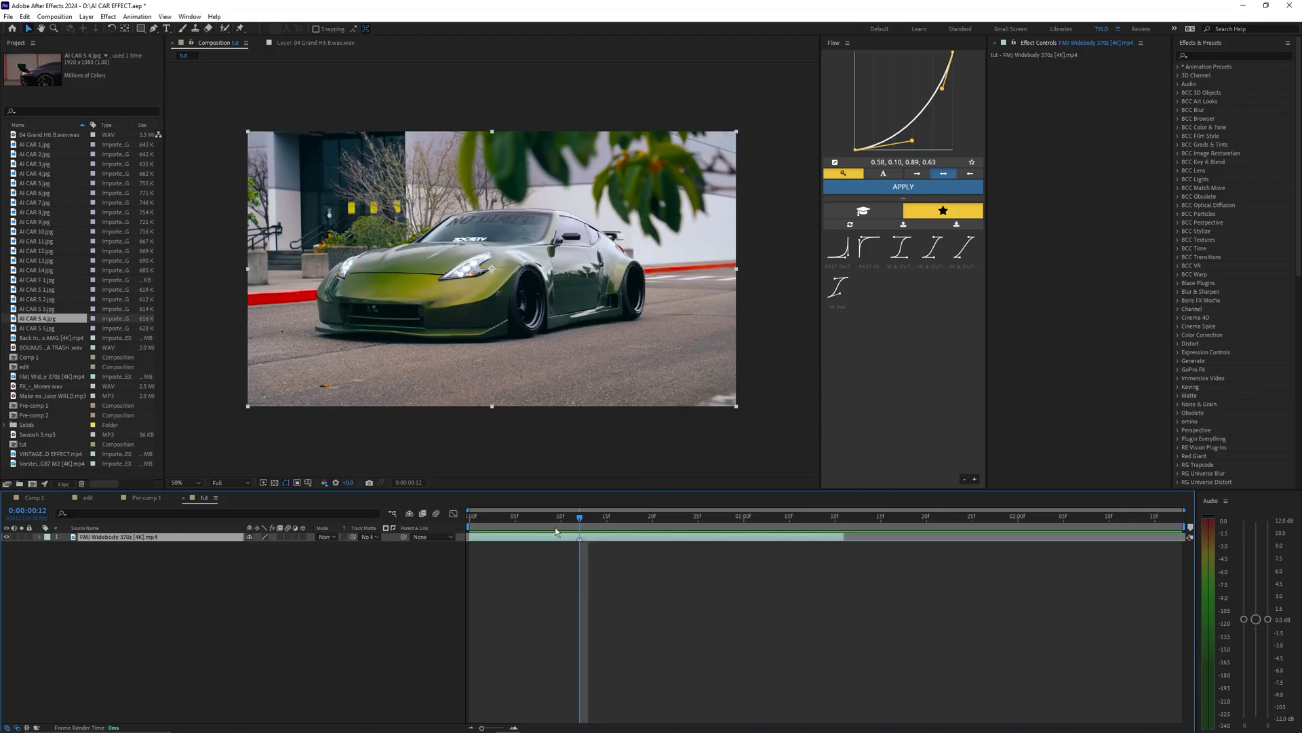
Scrub the frames around the clip's marker up close and return to 0:00:00:12.
left_click(588, 546)
left_click(598, 536)
key("=")
left_click(601, 544)
left_click(602, 536)
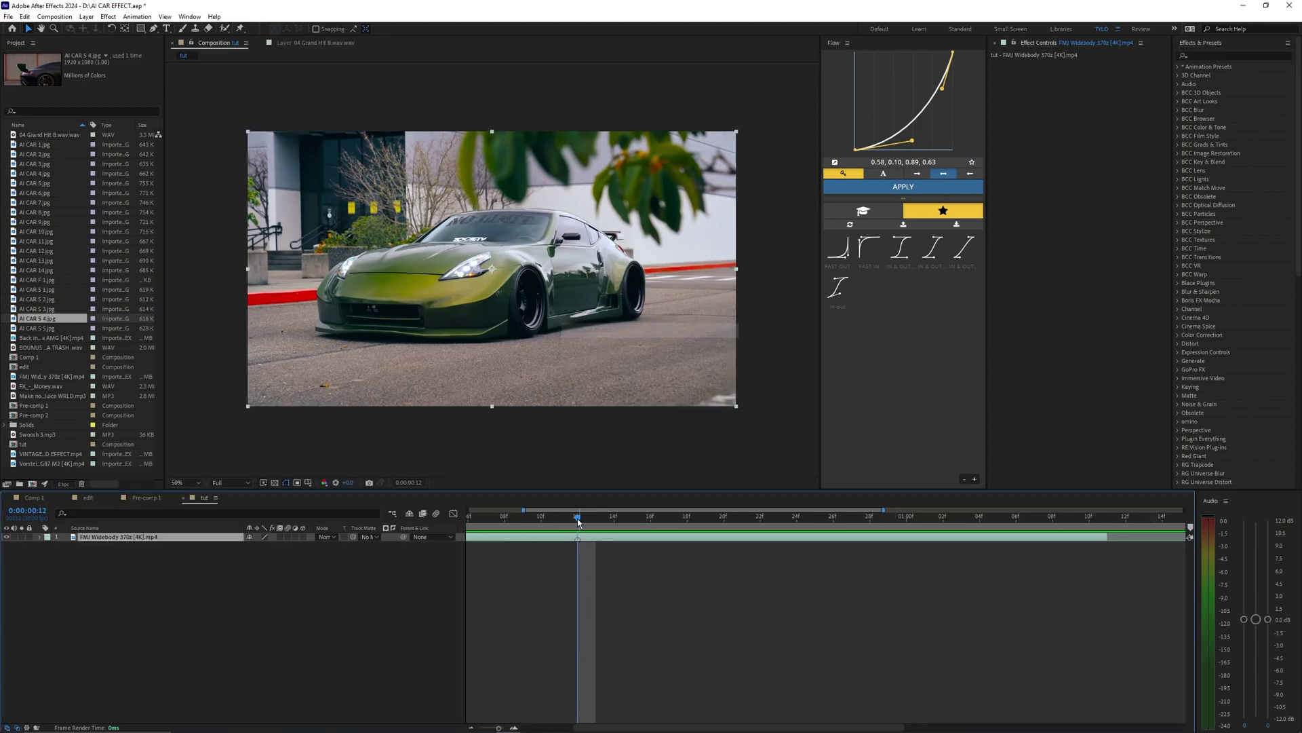
left_click(589, 520)
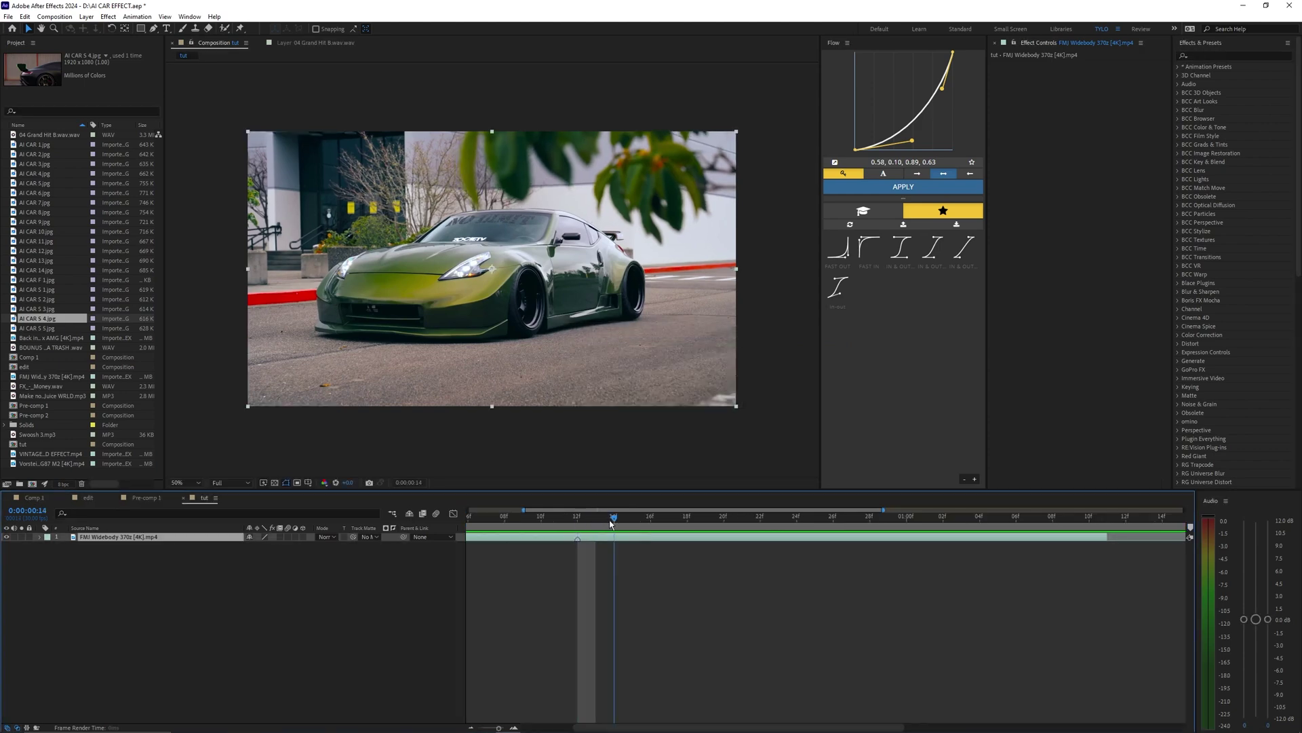
mouse_move(597, 524)
left_mouse_down()
mouse_move(580, 523)
mouse_move(639, 525)
mouse_move(567, 521)
mouse_move(669, 519)
mouse_move(578, 518)
left_mouse_up()
left_click(588, 536, "ctrl")
left_click(589, 536)
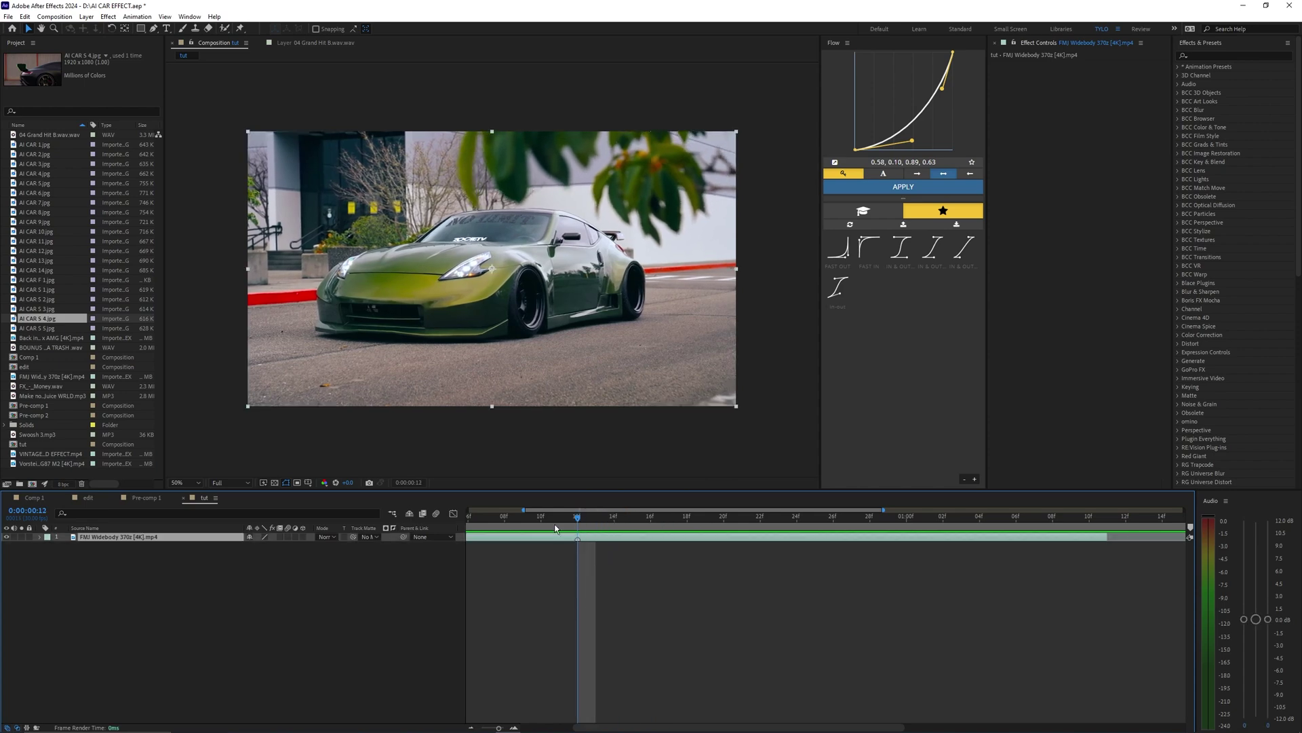
left_click(588, 550)
left_click(593, 535)
Switch to the browser, review the FX Console V1.0.5 plug-in page on videocopilot.net, and close it.
key("alt+Tab")
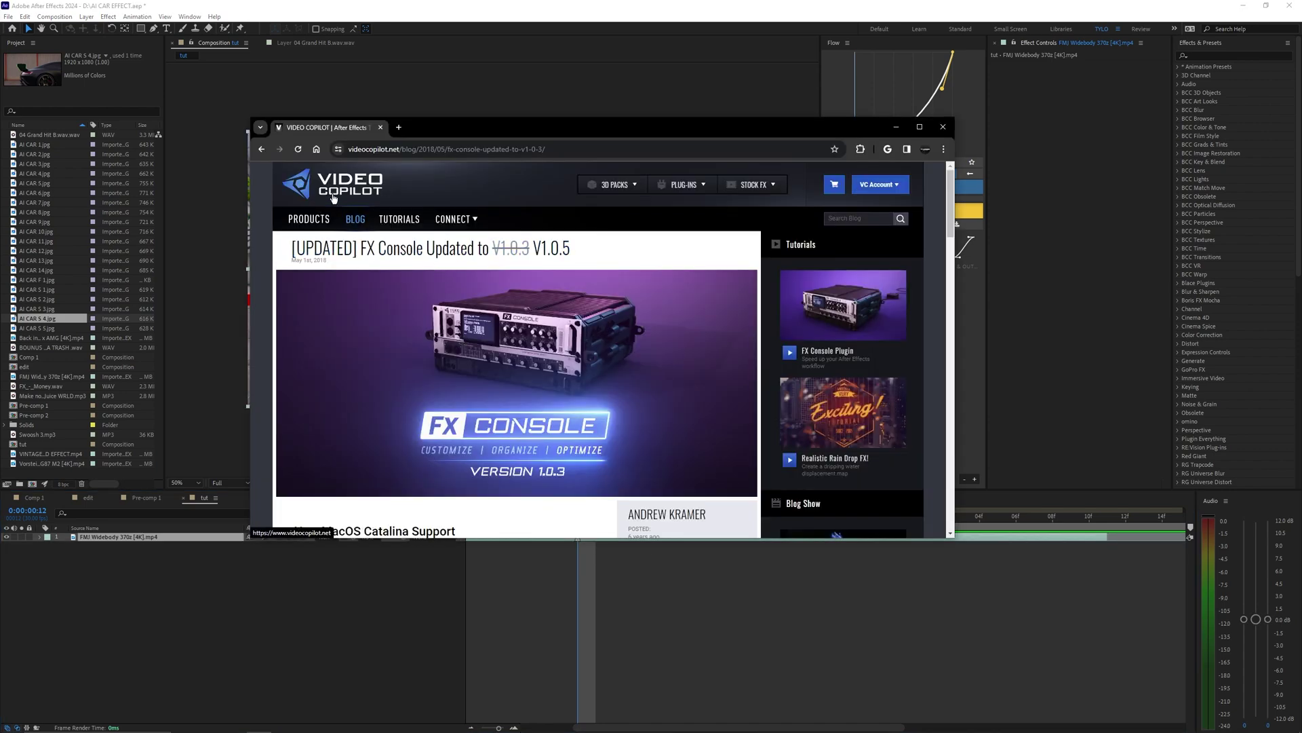
scroll(369, 292, "down", 3)
scroll(370, 278, "up", 3)
scroll(372, 267, "down", 1)
scroll(345, 270, "up", 1)
scroll(341, 313, "down", 4)
scroll(341, 312, "down", 15)
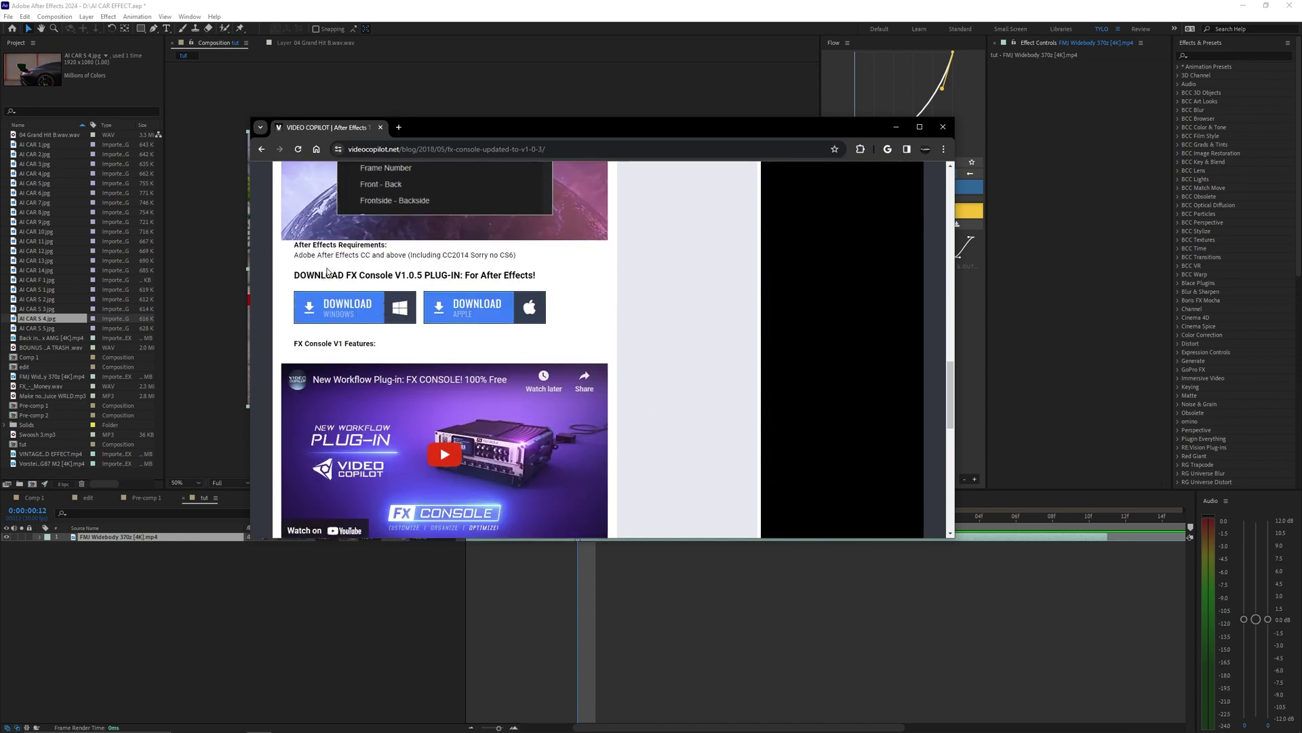
scroll(429, 296, "up", 4)
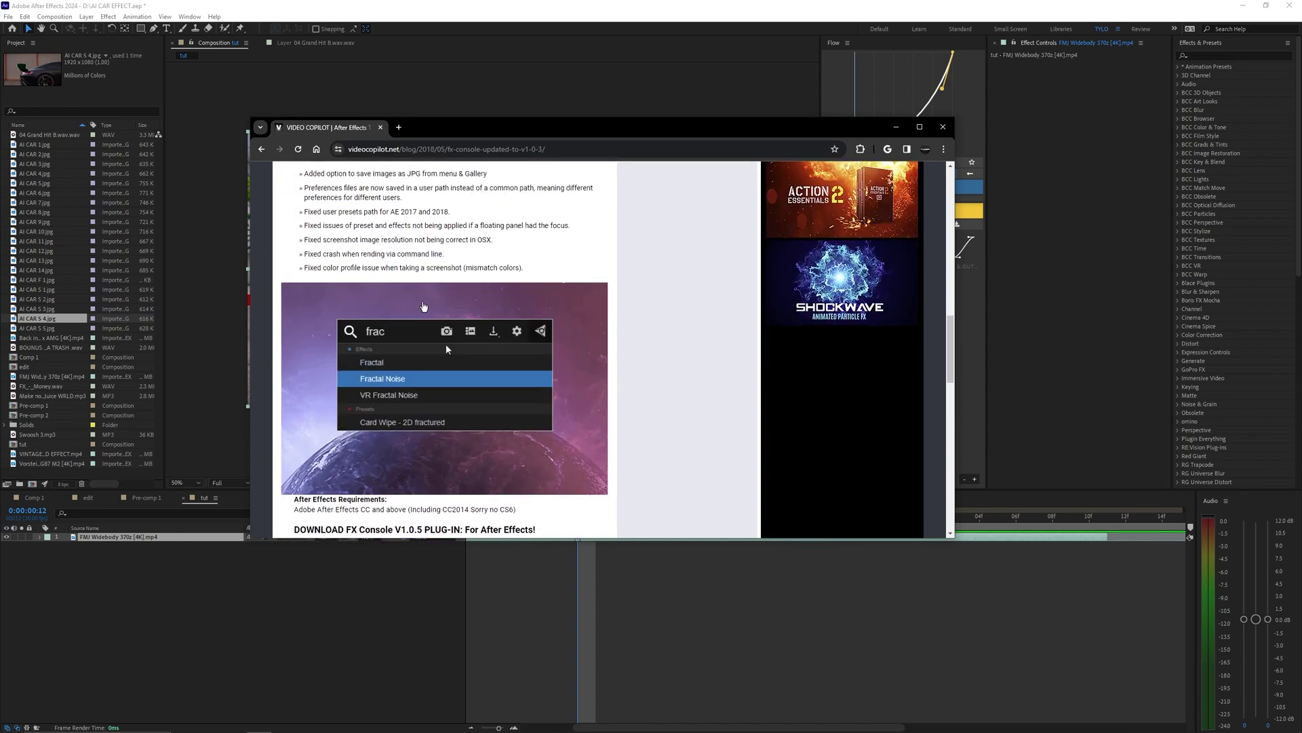
scroll(413, 316, "down", 5)
scroll(413, 316, "down", 3)
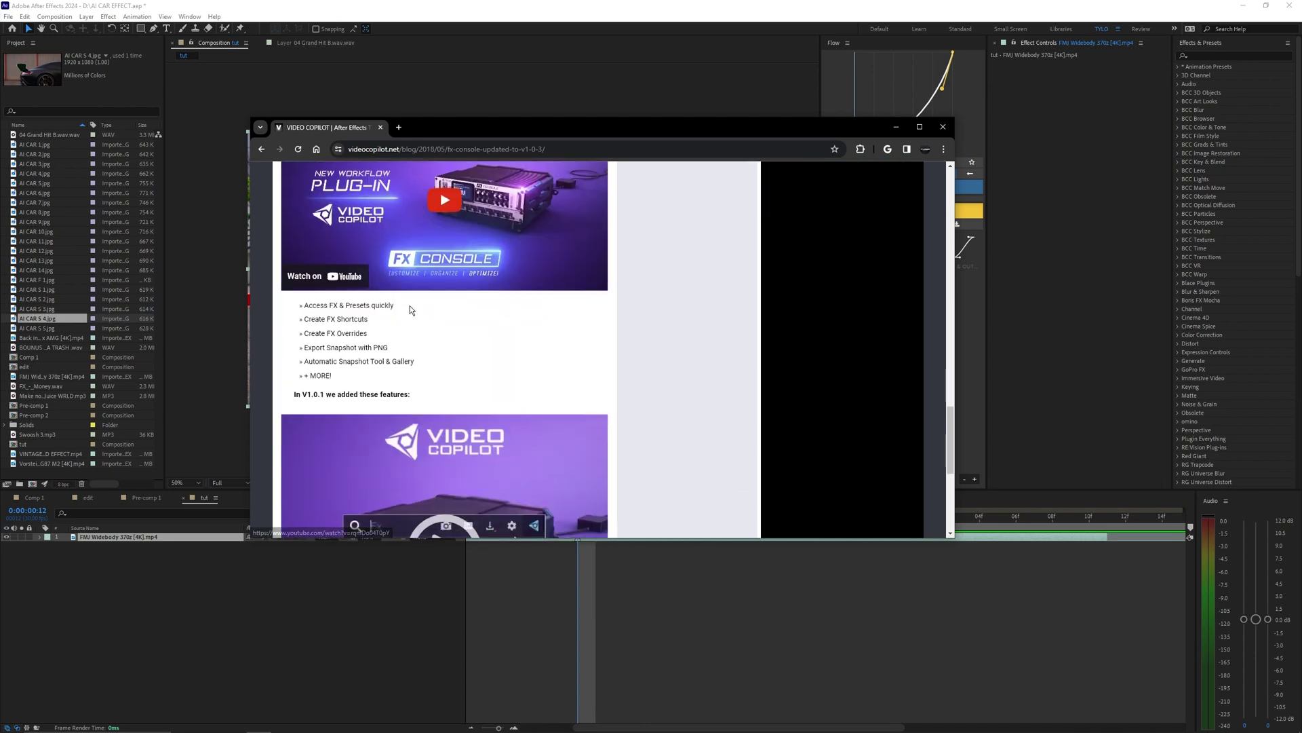
left_click(380, 128)
Try copying the frame at 0:00:00:12 to the clipboard through FX Console.
key("ctrl+space")
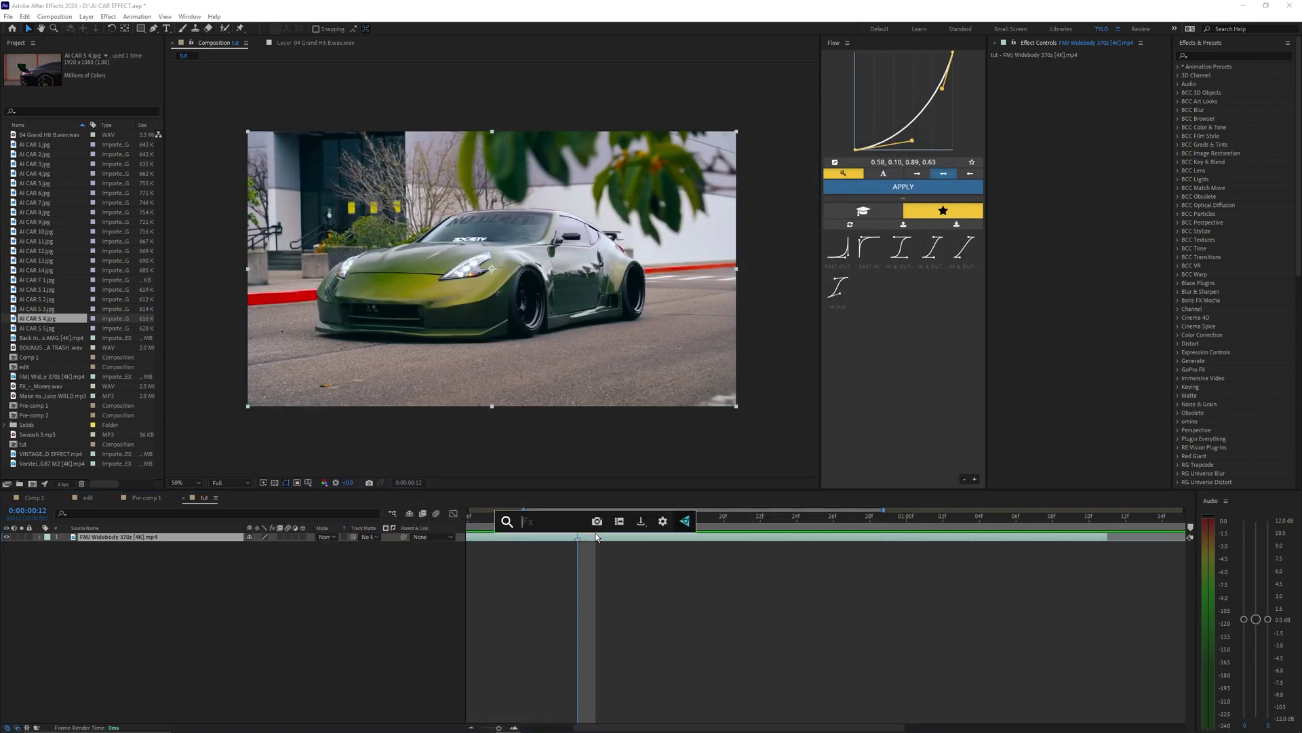
left_click(641, 521)
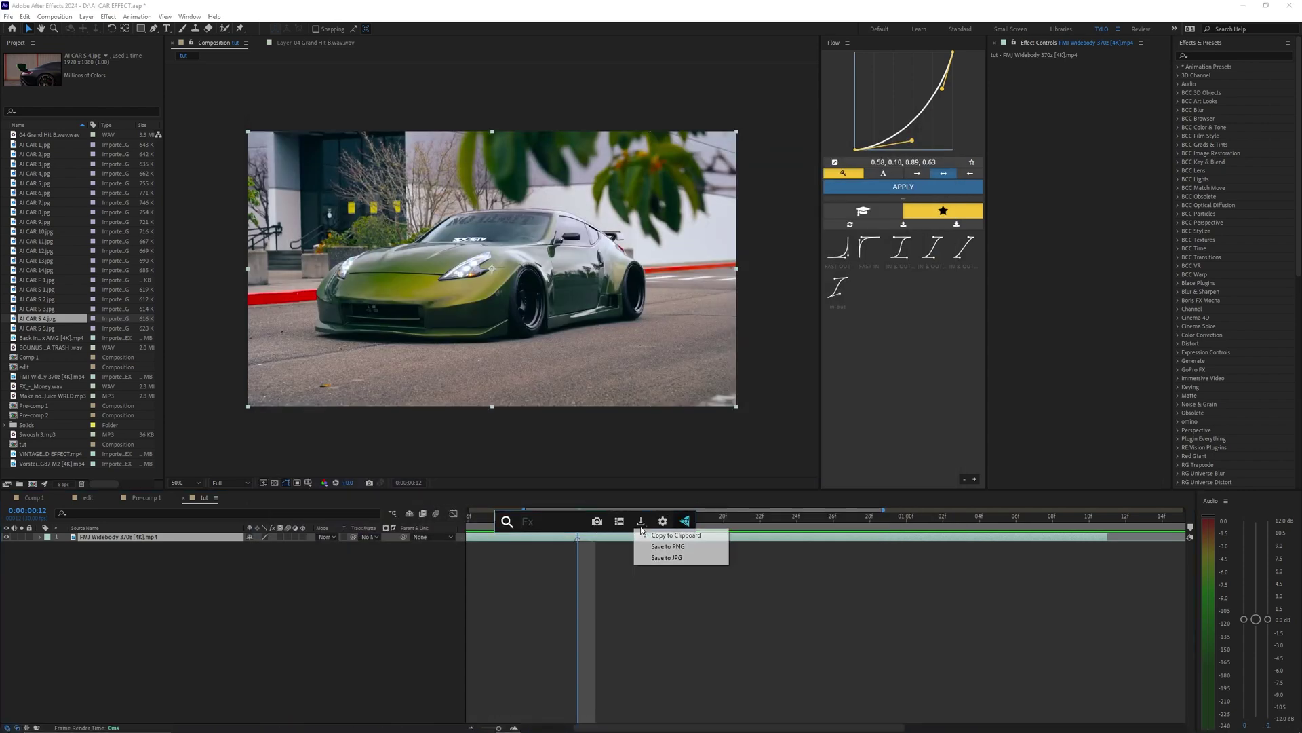
left_click(664, 535)
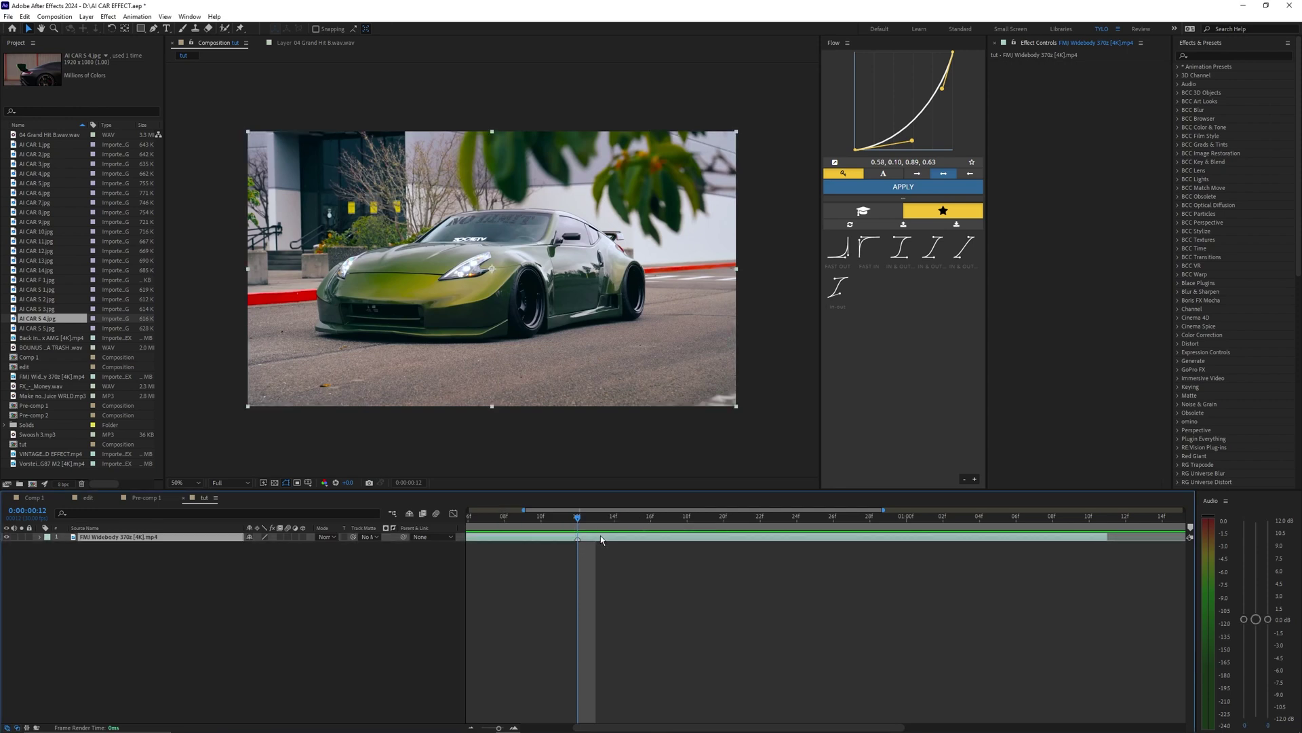
Search FX Console for "shake" effects and presets, and dismiss it without applying any.
key("ctrl+space")
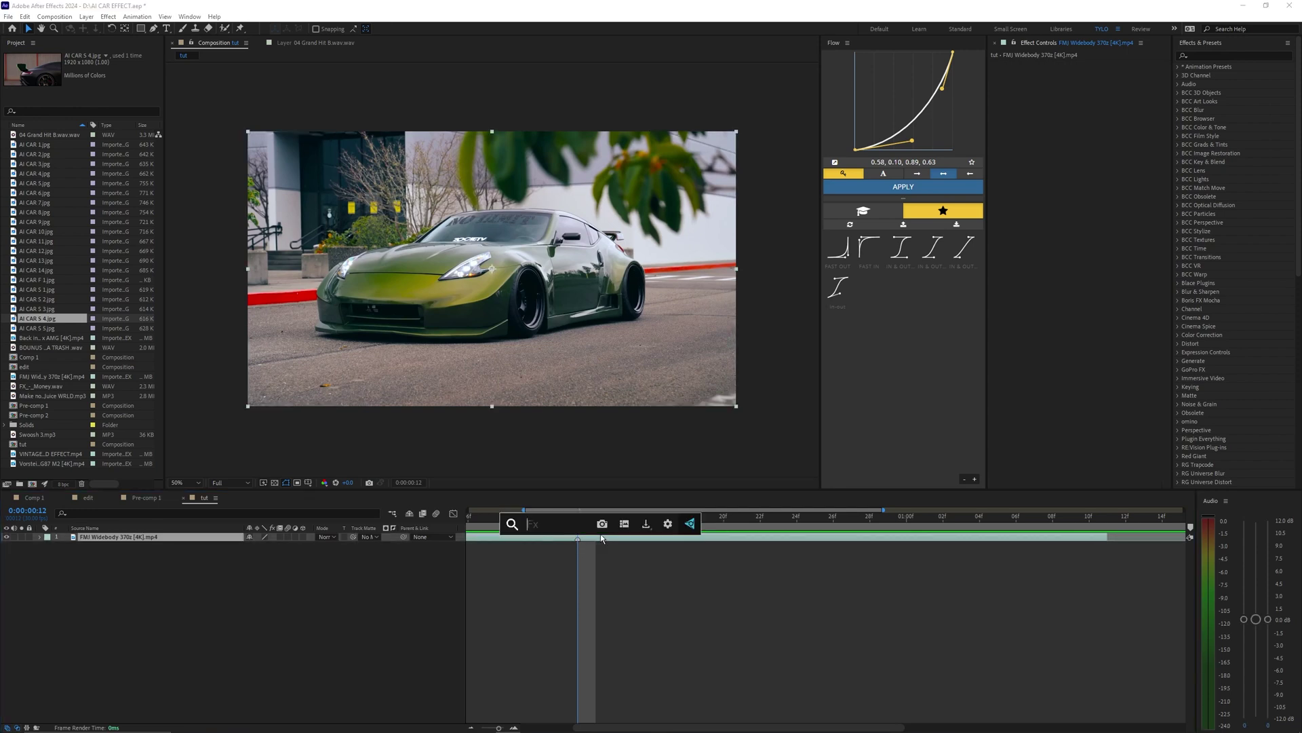
type("shake")
scroll(545, 609, "down", 6)
scroll(551, 613, "up", 6)
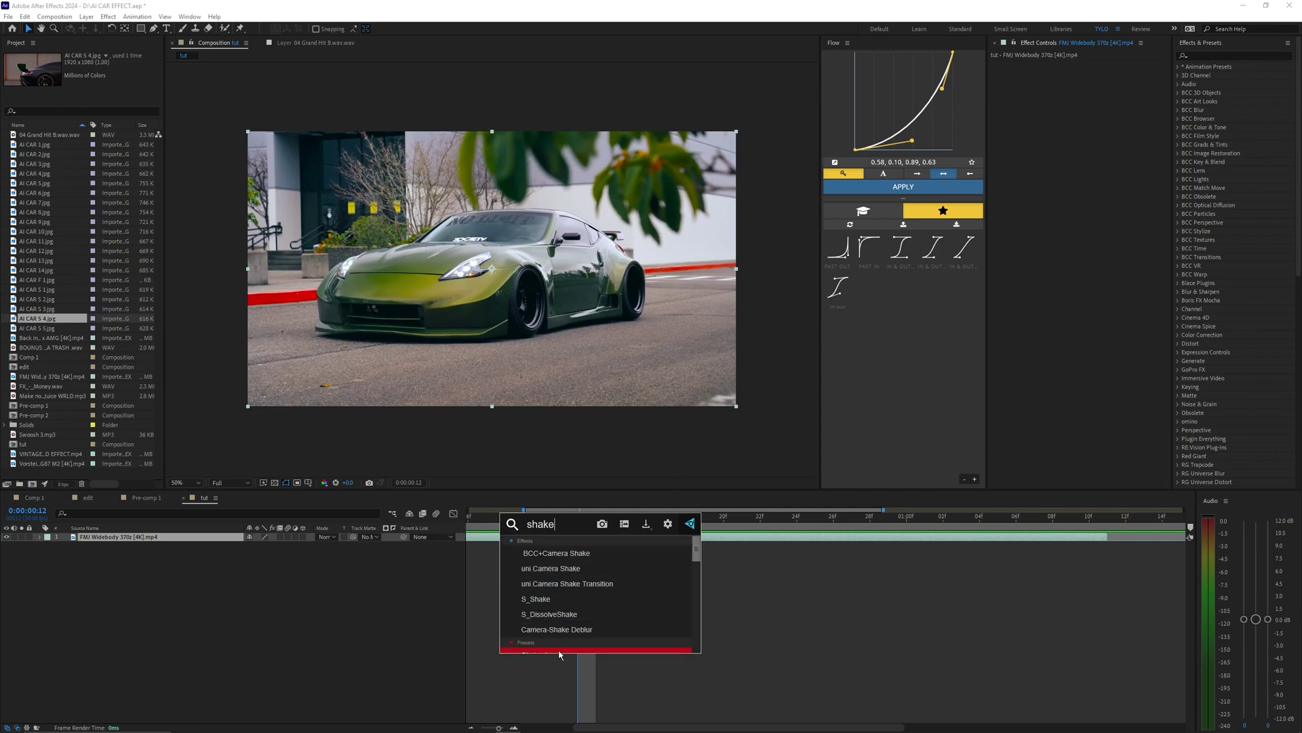
key("ctrl+a")
key("BackSpace")
key("Escape")
key("minus")
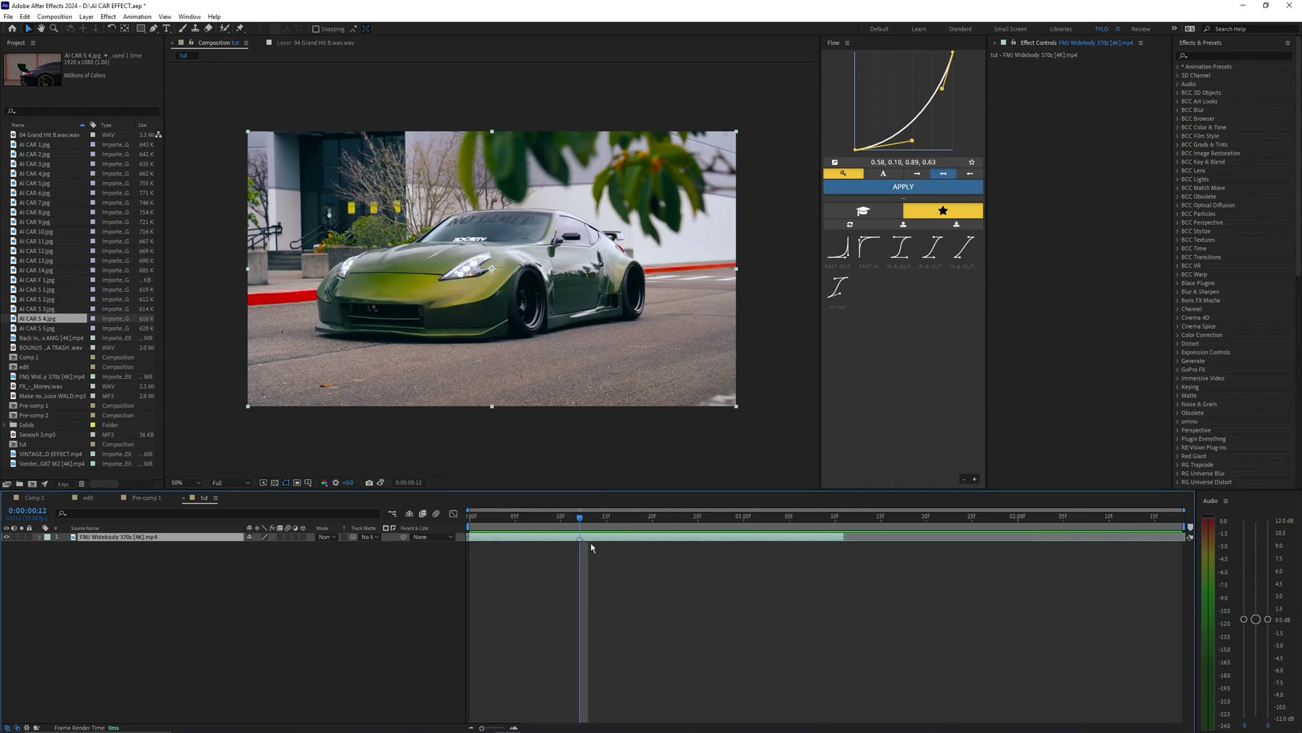
Save the frame at 0:00:00:12 as a file by adding it to the Render Queue.
left_click(54, 16)
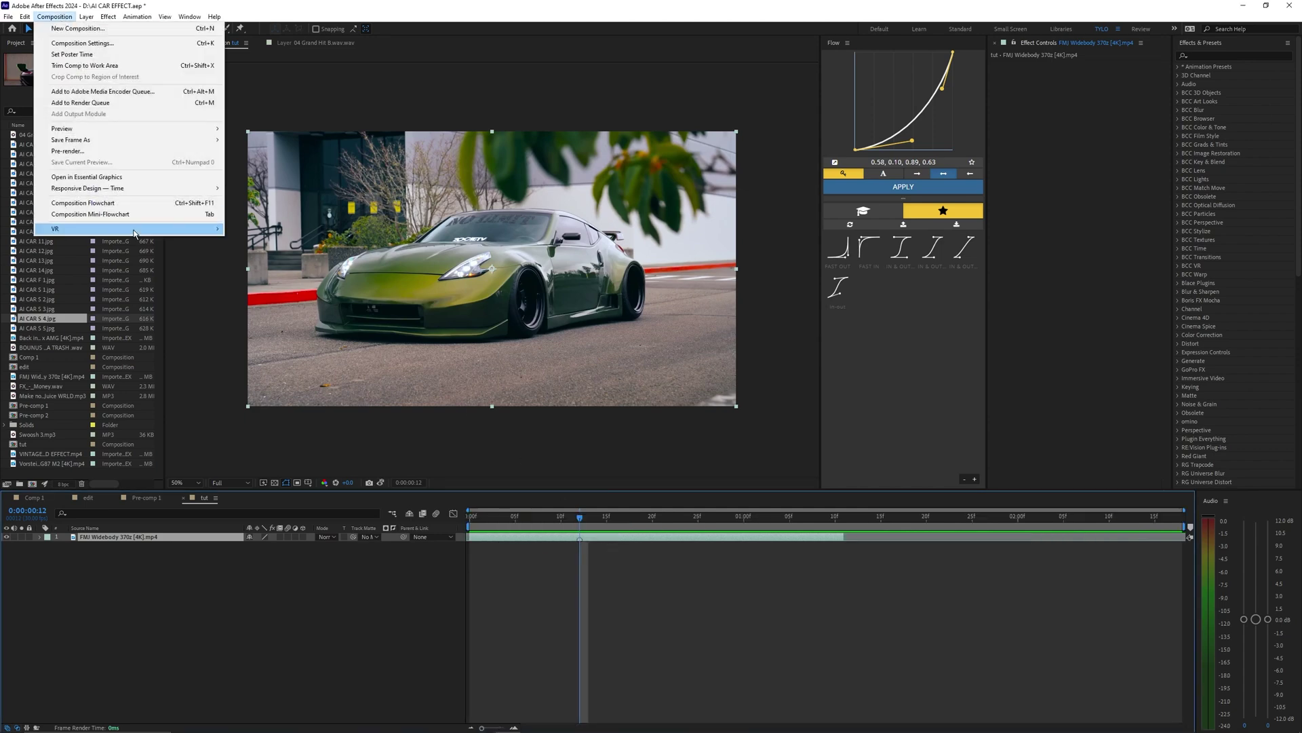
mouse_move(98, 144)
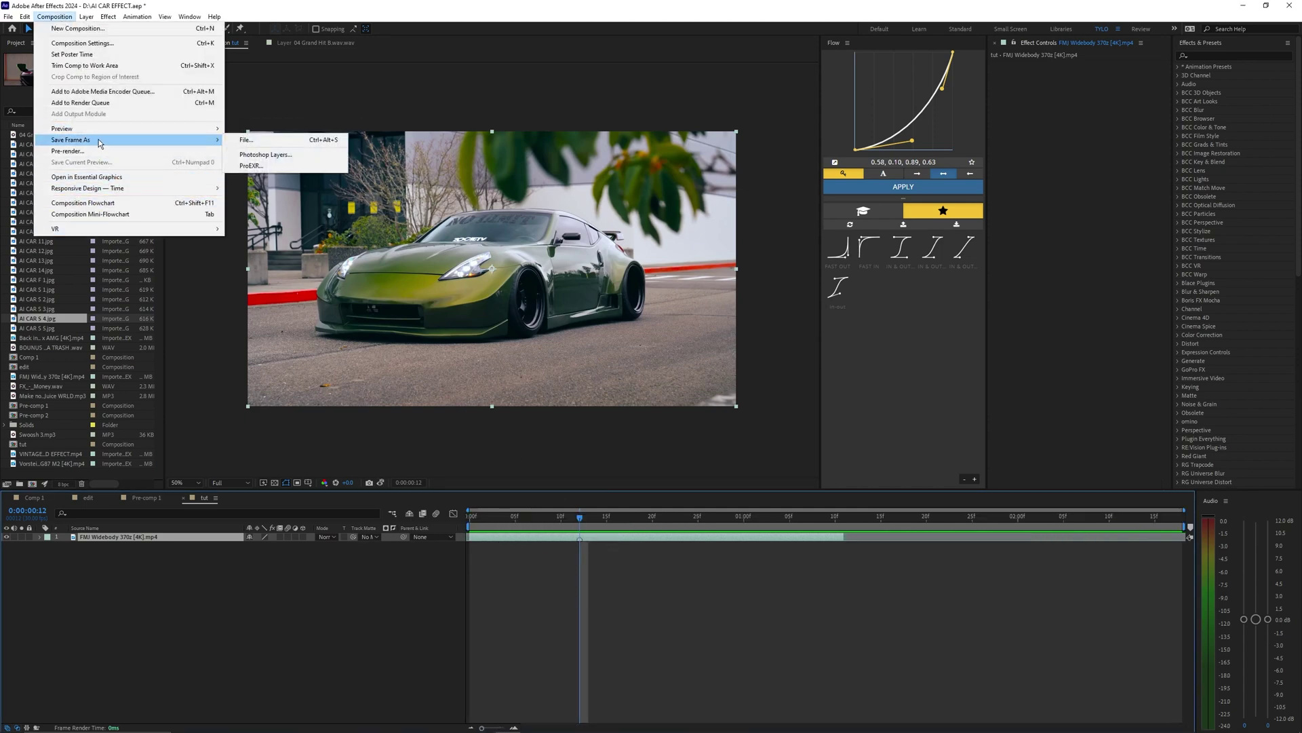
left_click(260, 142)
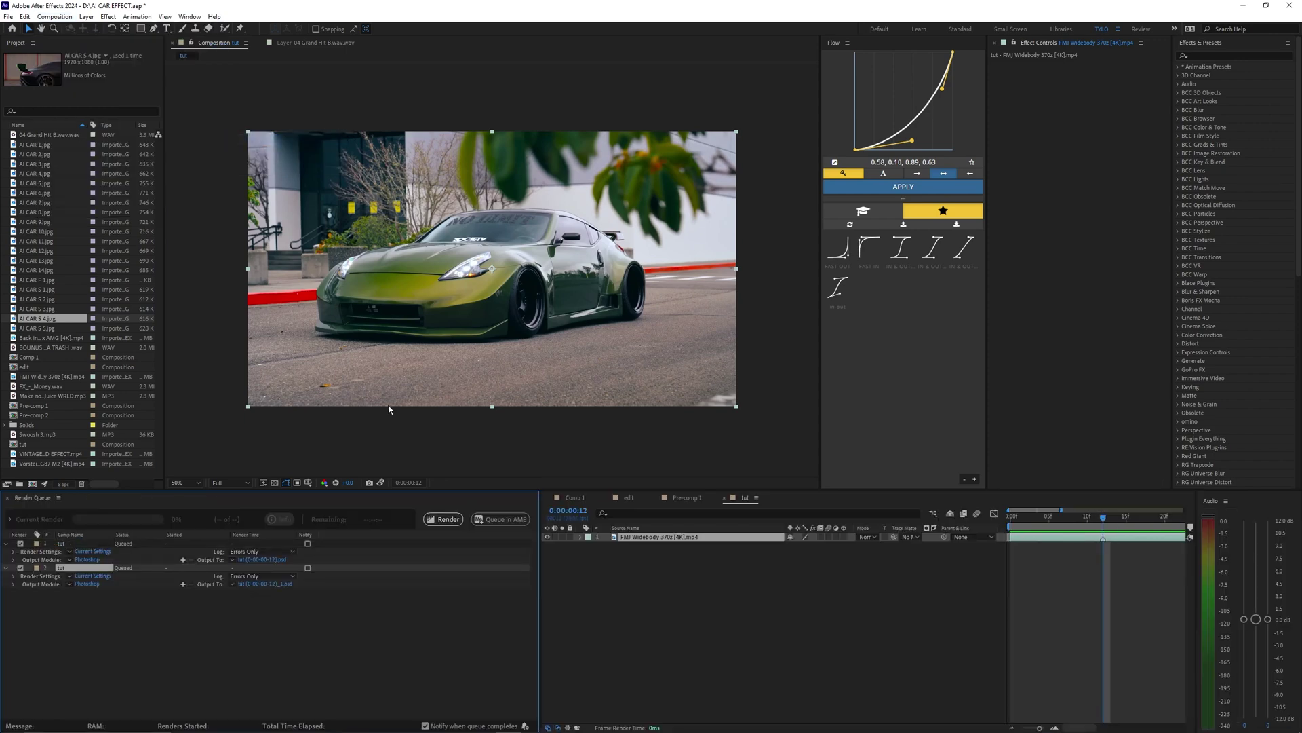
Delete both queued tut renders from the Render Queue and close the queue.
left_click(144, 592)
left_click(97, 576)
key("Delete")
left_click(85, 543)
key("Delete")
left_click(9, 498)
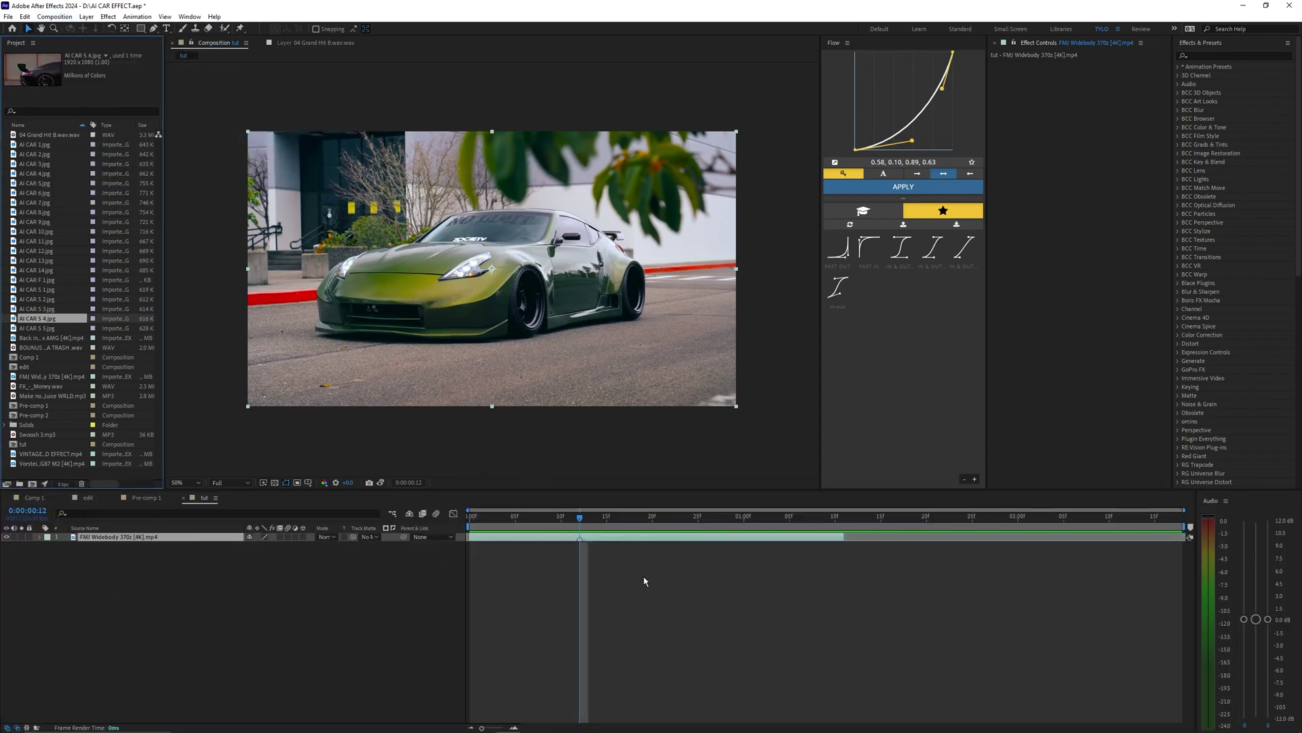
key("ctrl+space")
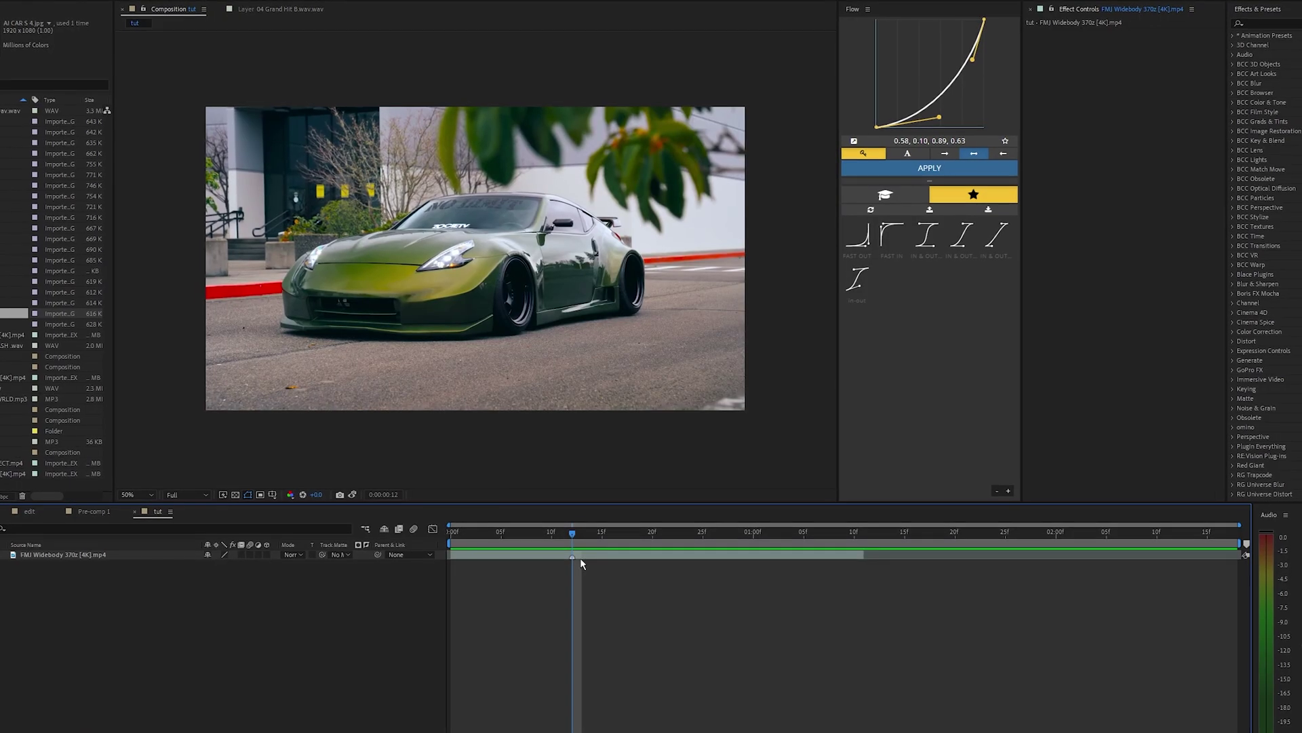
left_click(581, 556)
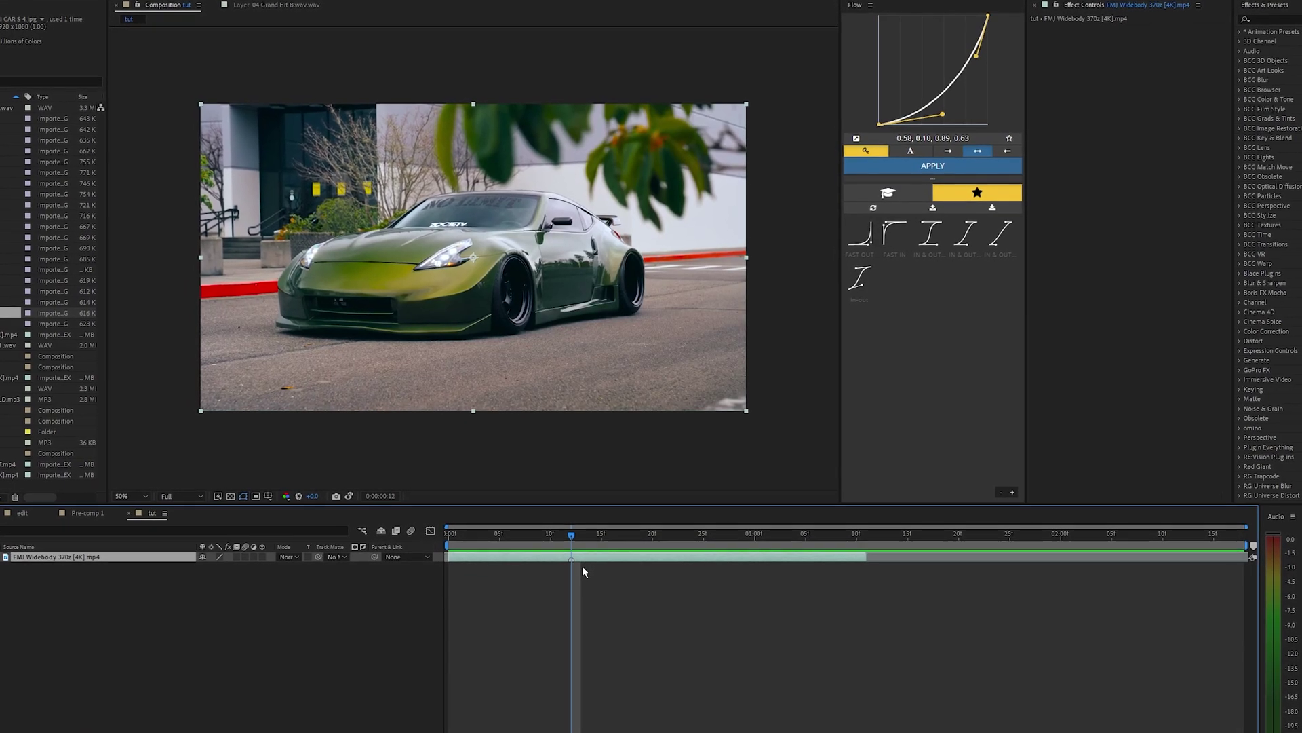
key("ctrl+space")
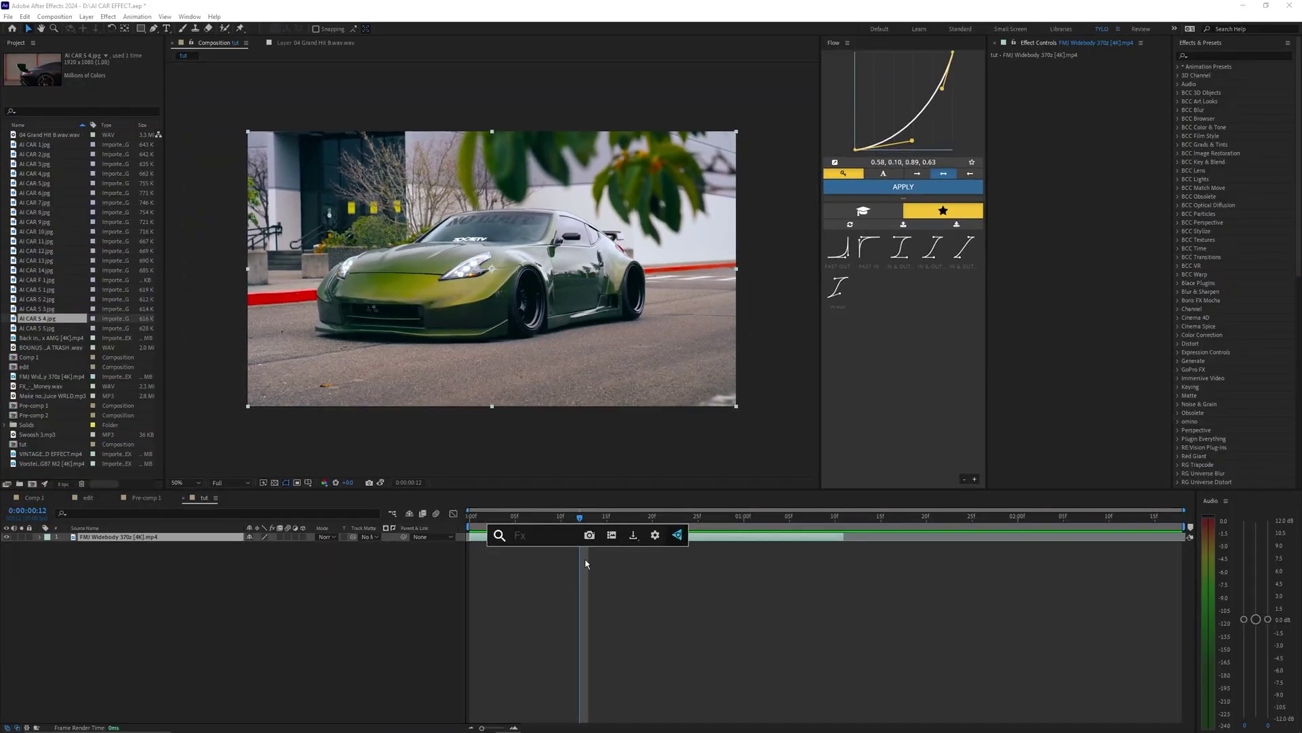
left_click(586, 563)
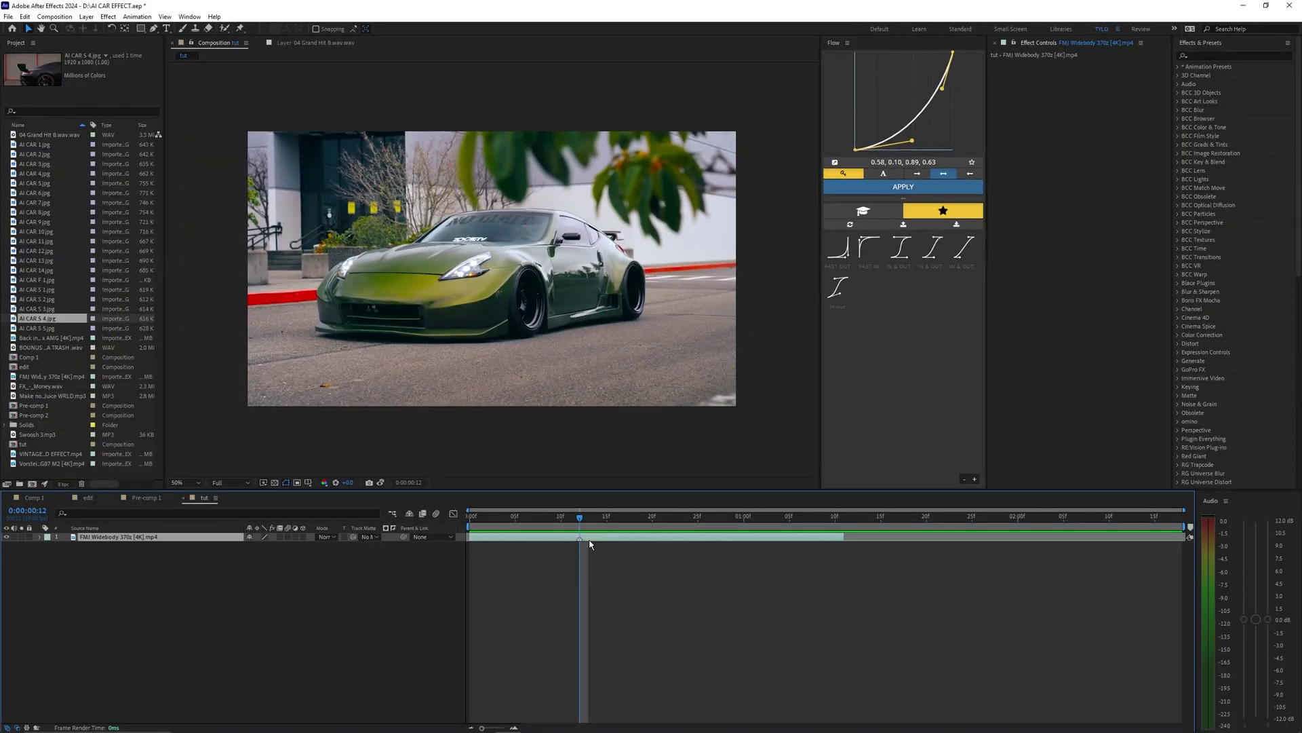
Review the shortcut options in the FX Console settings, keeping Ctrl + Space, and close the settings.
key("ctrl+space")
left_click(657, 533)
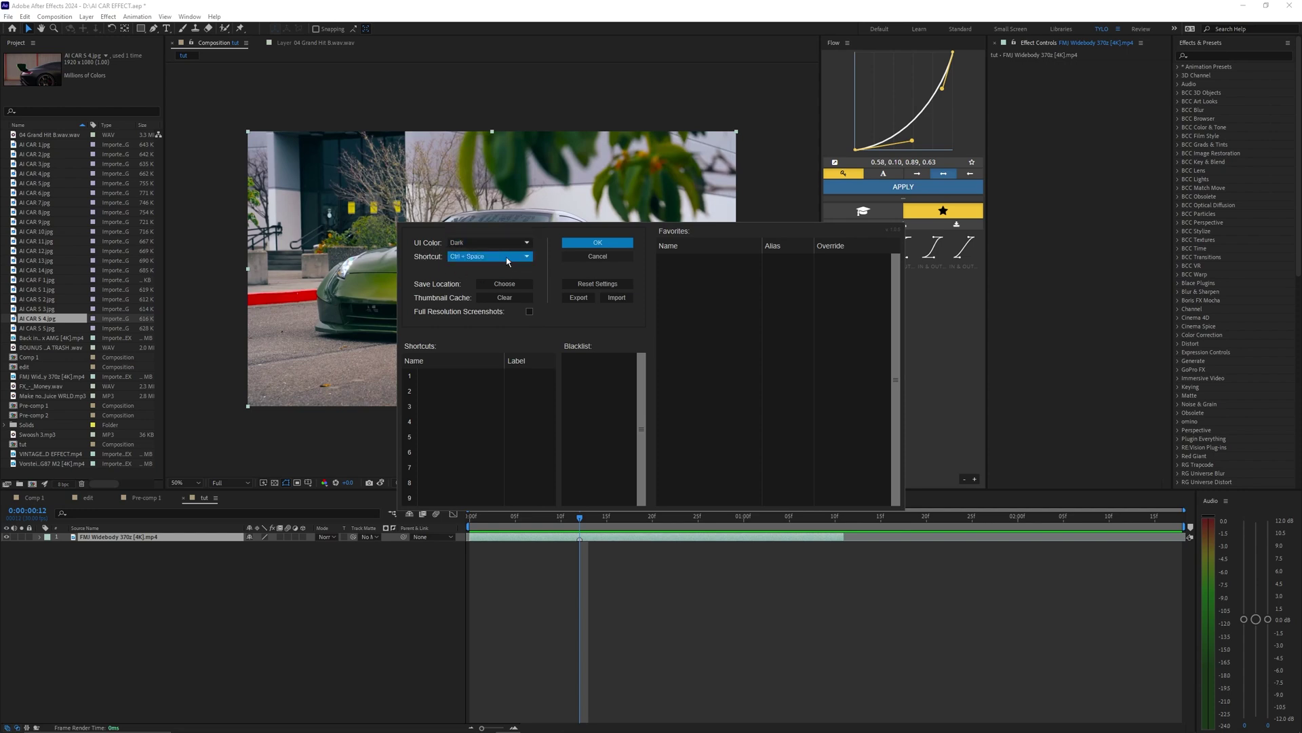
left_click(468, 256)
left_click(421, 263)
left_click(478, 258)
left_click(421, 256)
left_click(573, 246)
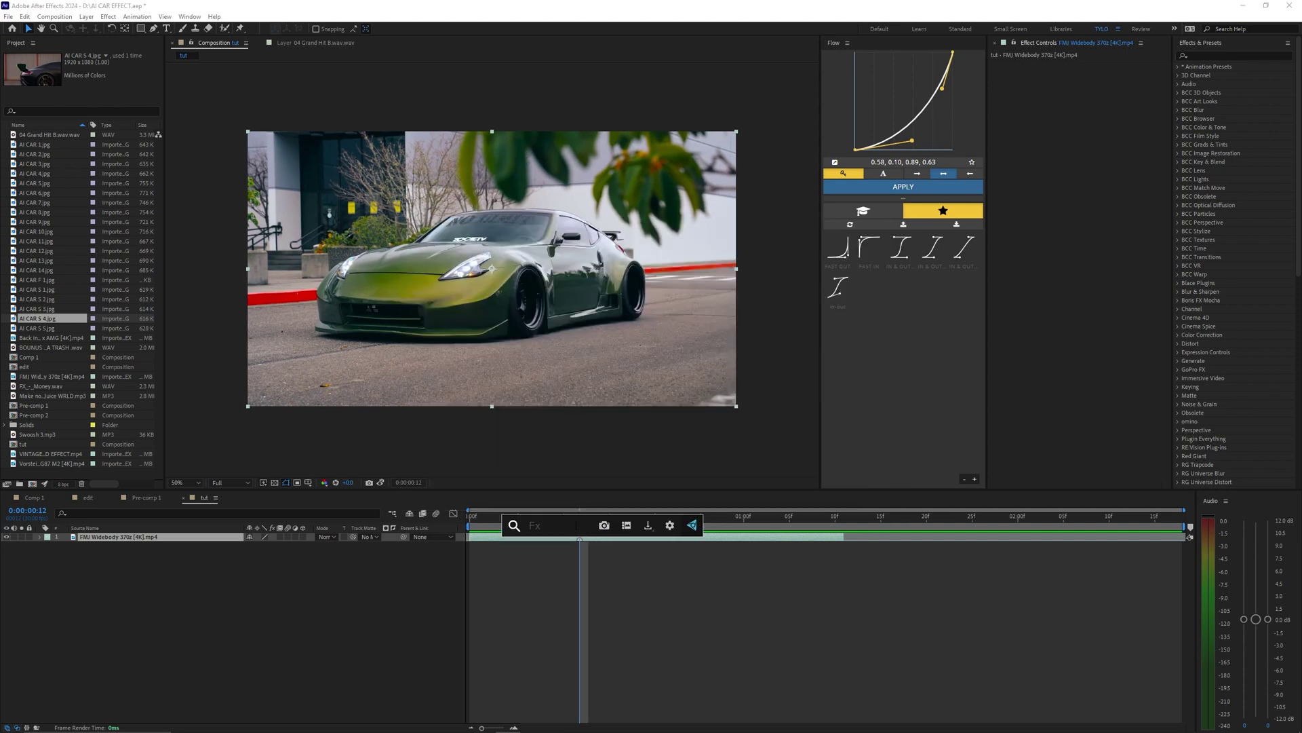
Copy the clip's frame at 0:00:00:12 to the clipboard with FX Console.
left_click(603, 527)
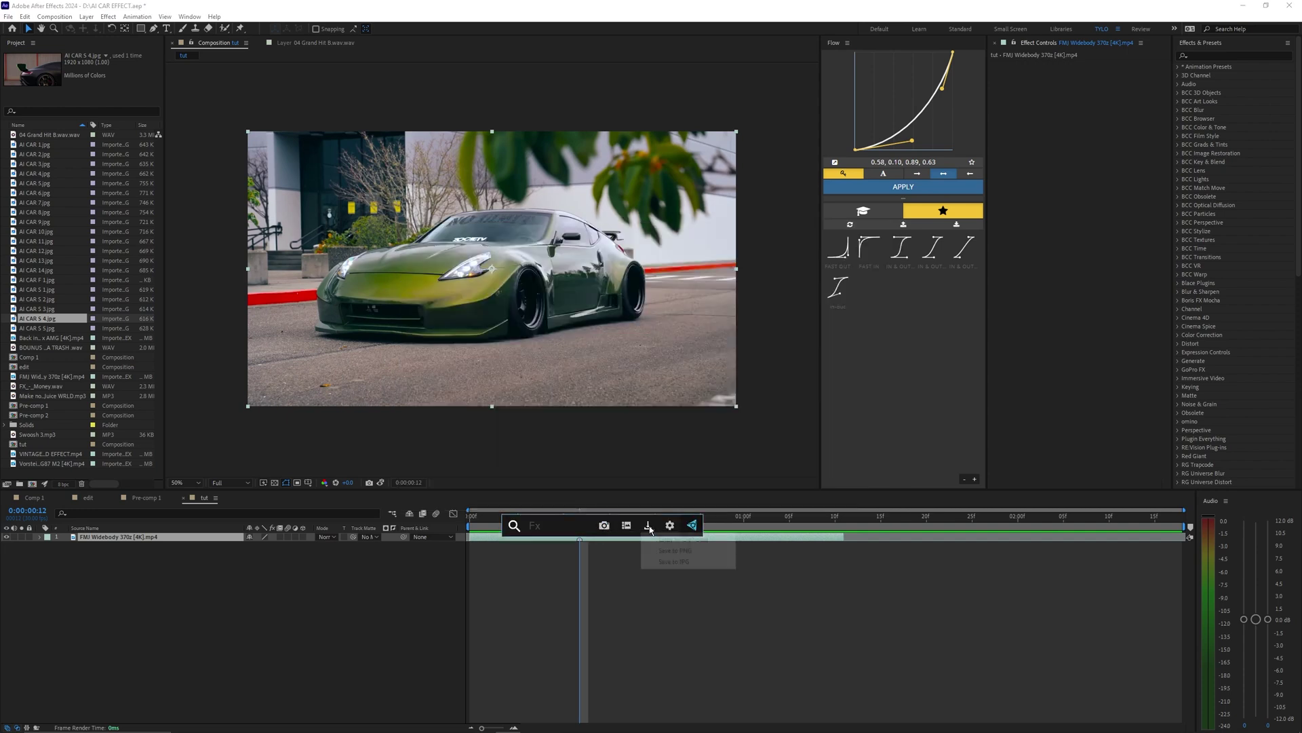
left_click(650, 530)
left_click(676, 540)
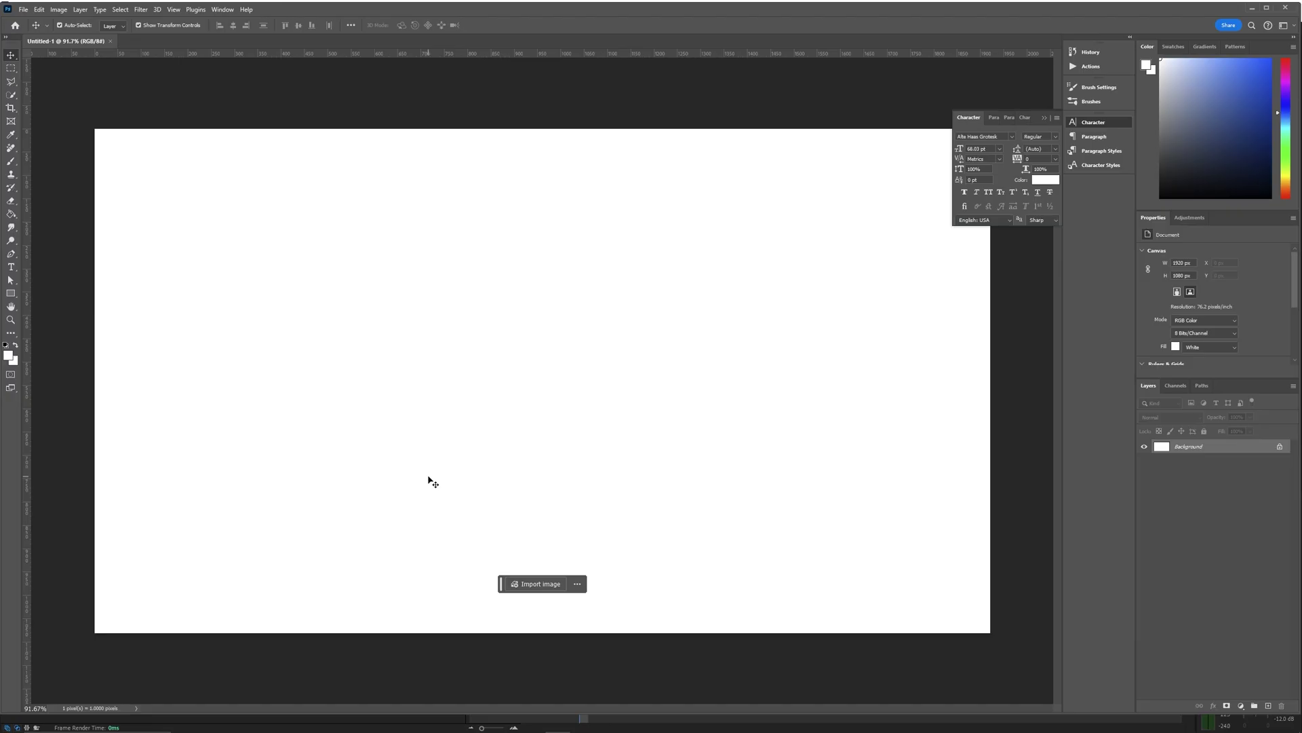
Switch to Photoshop, paste the copied frame as a new layer in the 1920 × 1080 document, and select it.
key("ctrl+v")
scroll(430, 480, "down", 5)
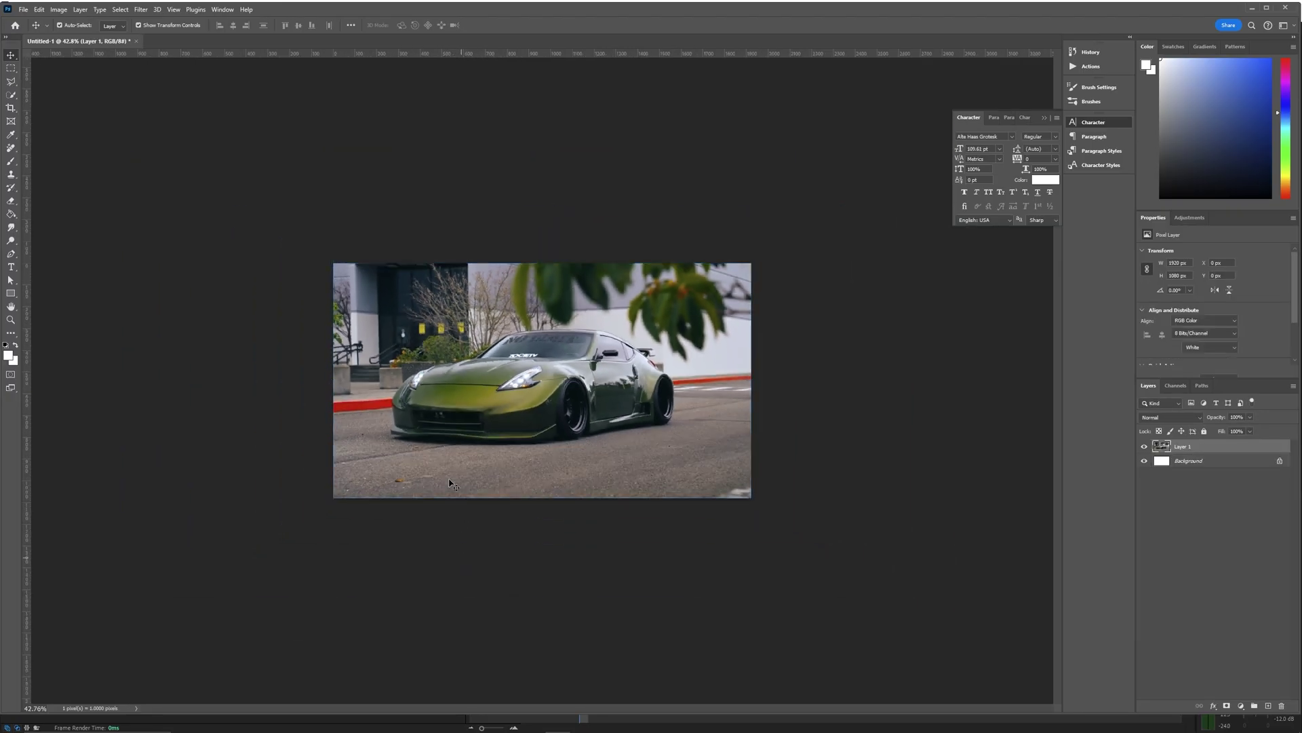
scroll(459, 512, "up", 3)
left_click_drag(112, 129, 958, 634)
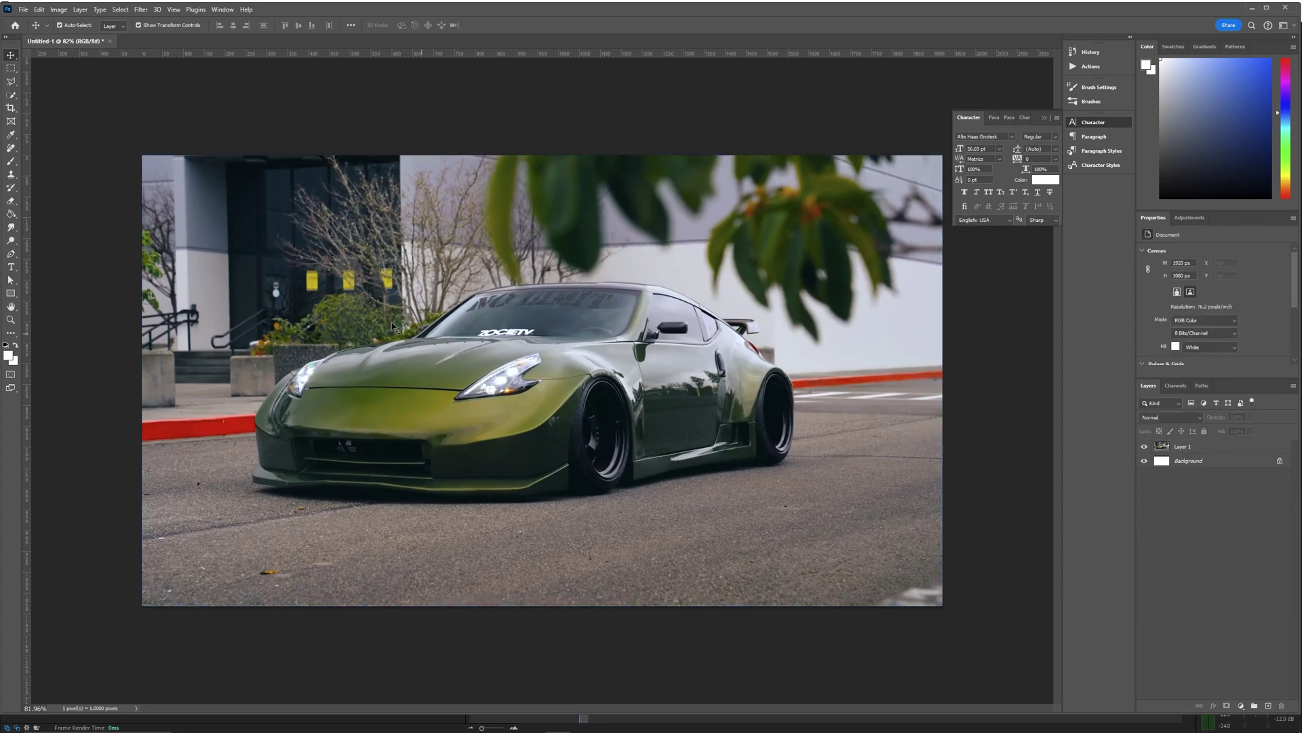
left_click(356, 333)
mouse_move(115, 129)
left_mouse_down()
mouse_move(151, 133)
mouse_move(966, 630)
mouse_move(453, 216)
mouse_move(109, 120)
left_mouse_up()
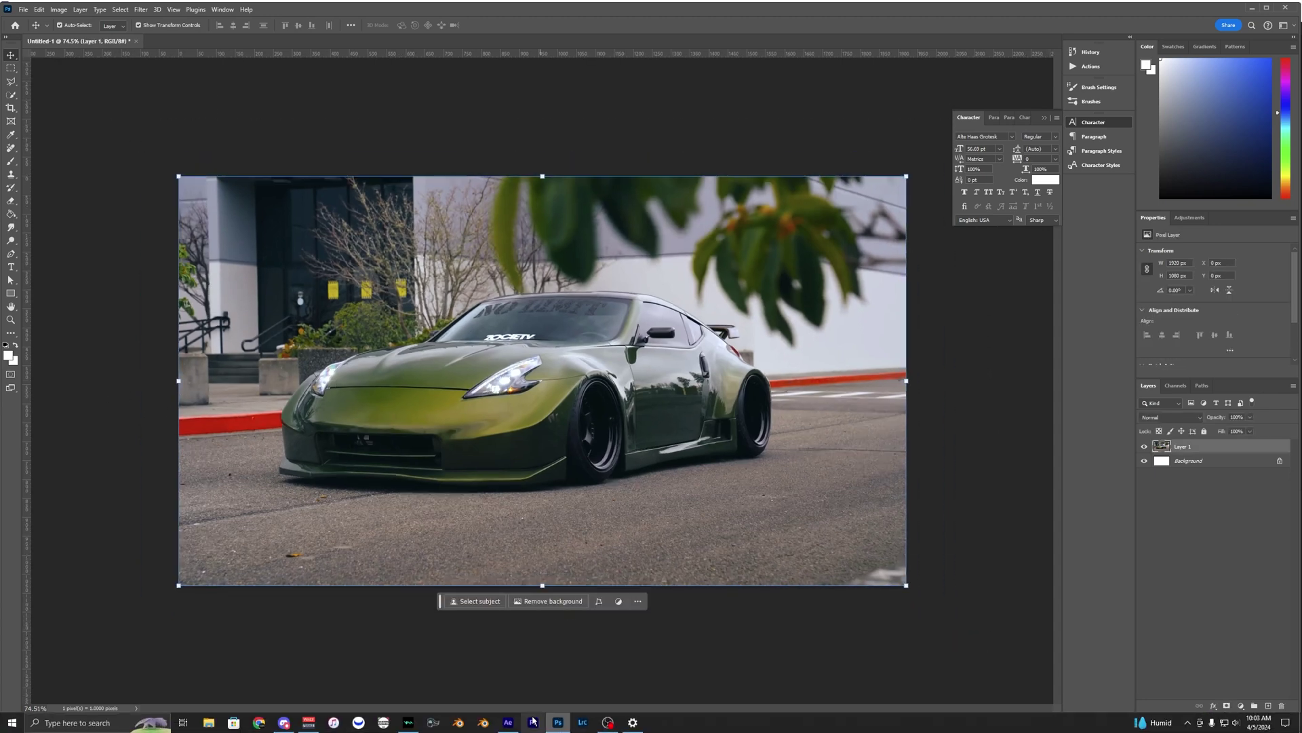
Switch to After Effects, copy the clip frame just after 0:00:00:12 with FX Console, and paste it into the Photoshop document as a new layer.
left_click(508, 722)
left_click(584, 538)
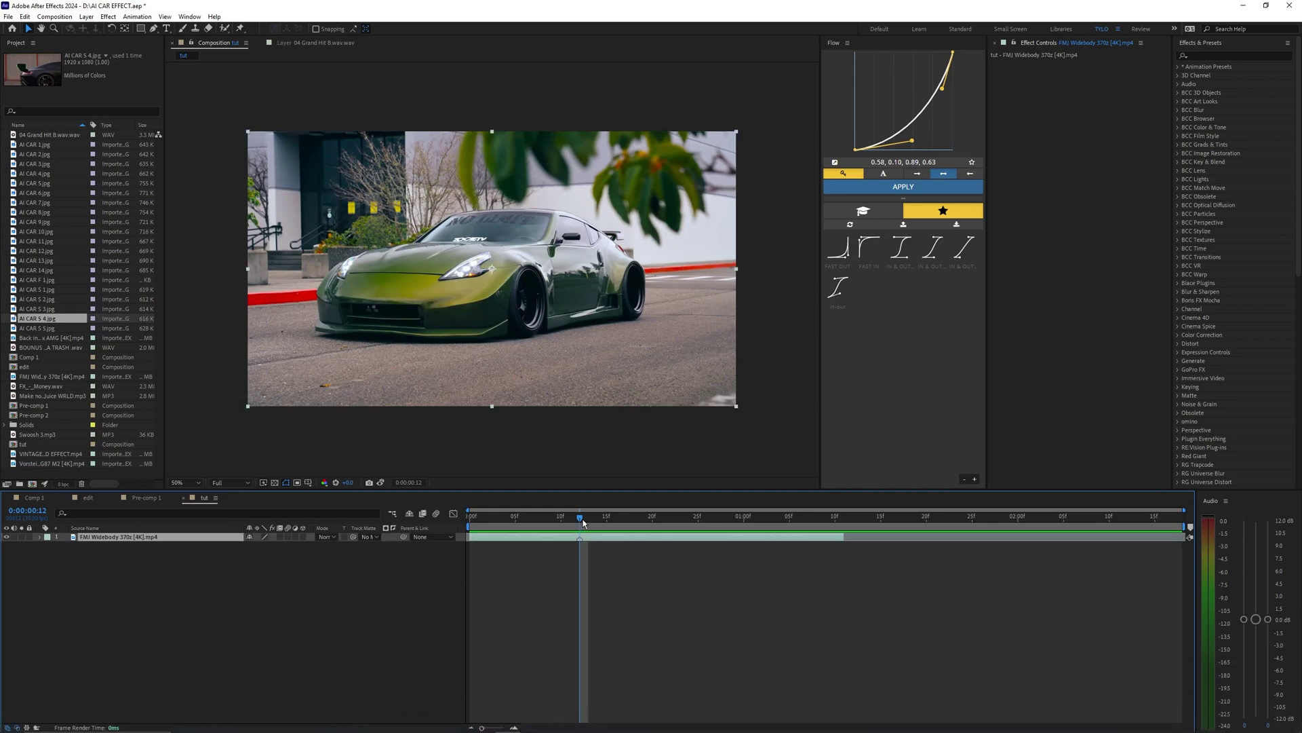
left_click_drag(582, 522, 589, 519)
key("ctrl+space")
left_click(630, 515)
left_click(661, 526)
left_click(557, 721)
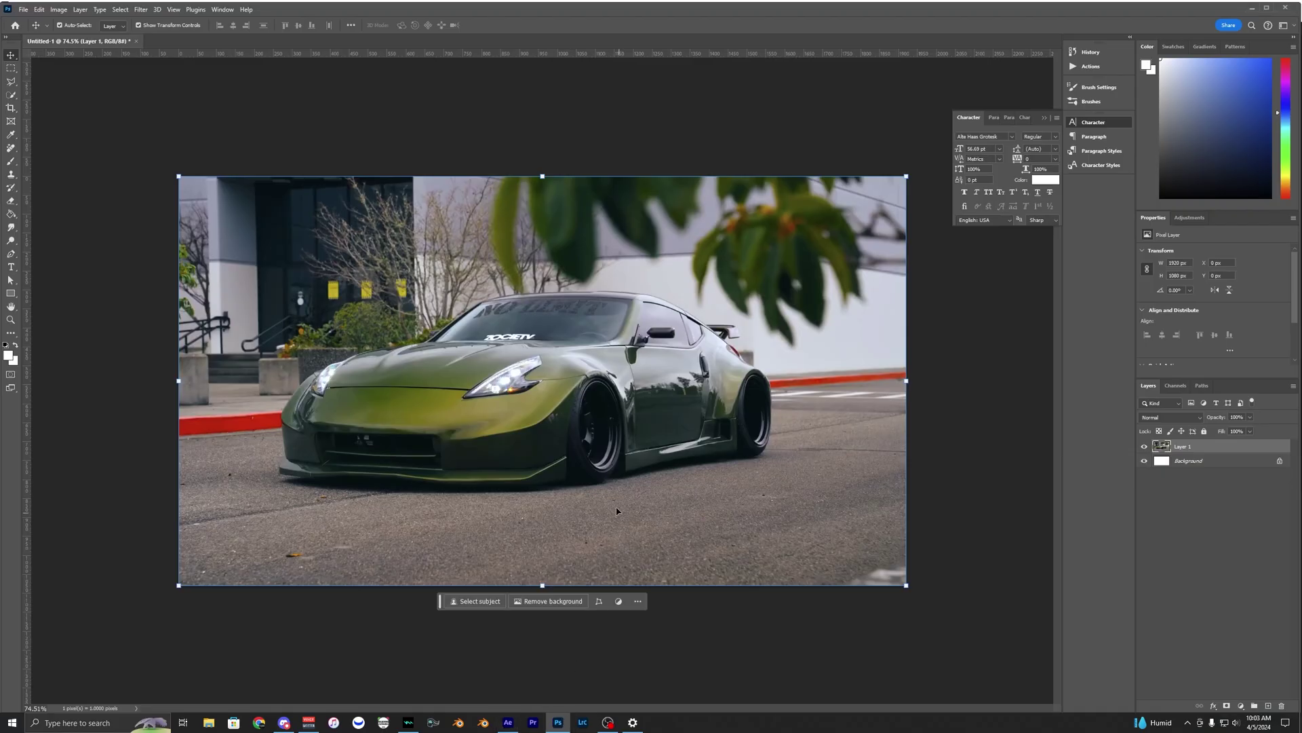
key("ctrl+v")
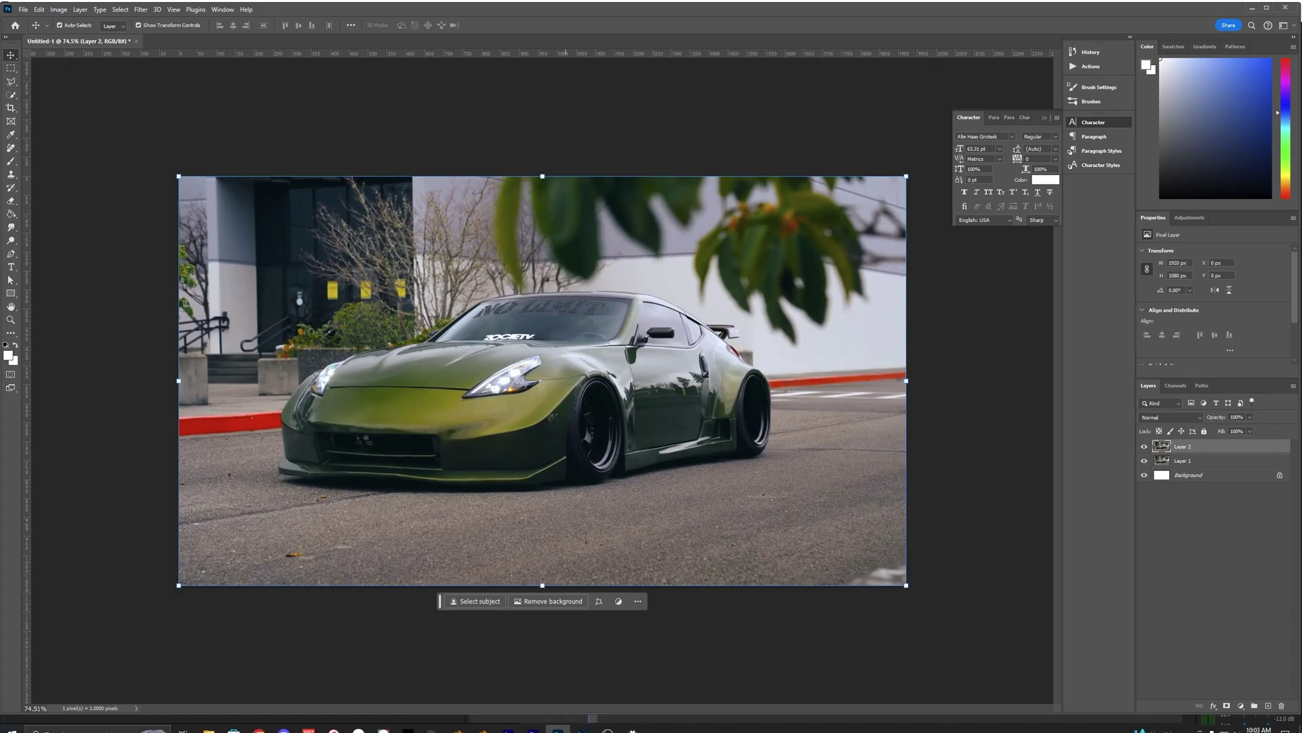
Switch to After Effects, copy the clip's frame at 0:00:00:14 to the clipboard with FX Console, and return to Photoshop.
left_click(507, 721)
left_click(595, 524)
key("ctrl+space")
left_click(638, 512)
left_click(653, 524)
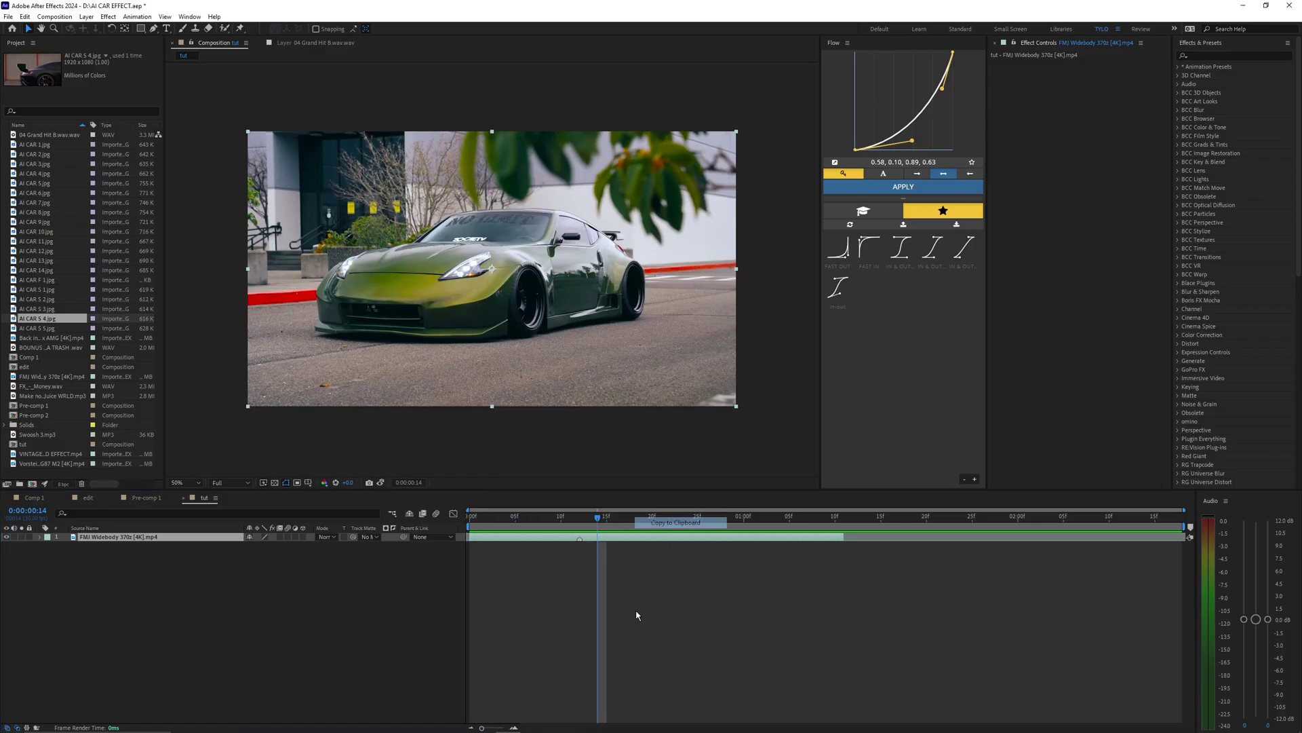
left_click(560, 723)
left_click(559, 722)
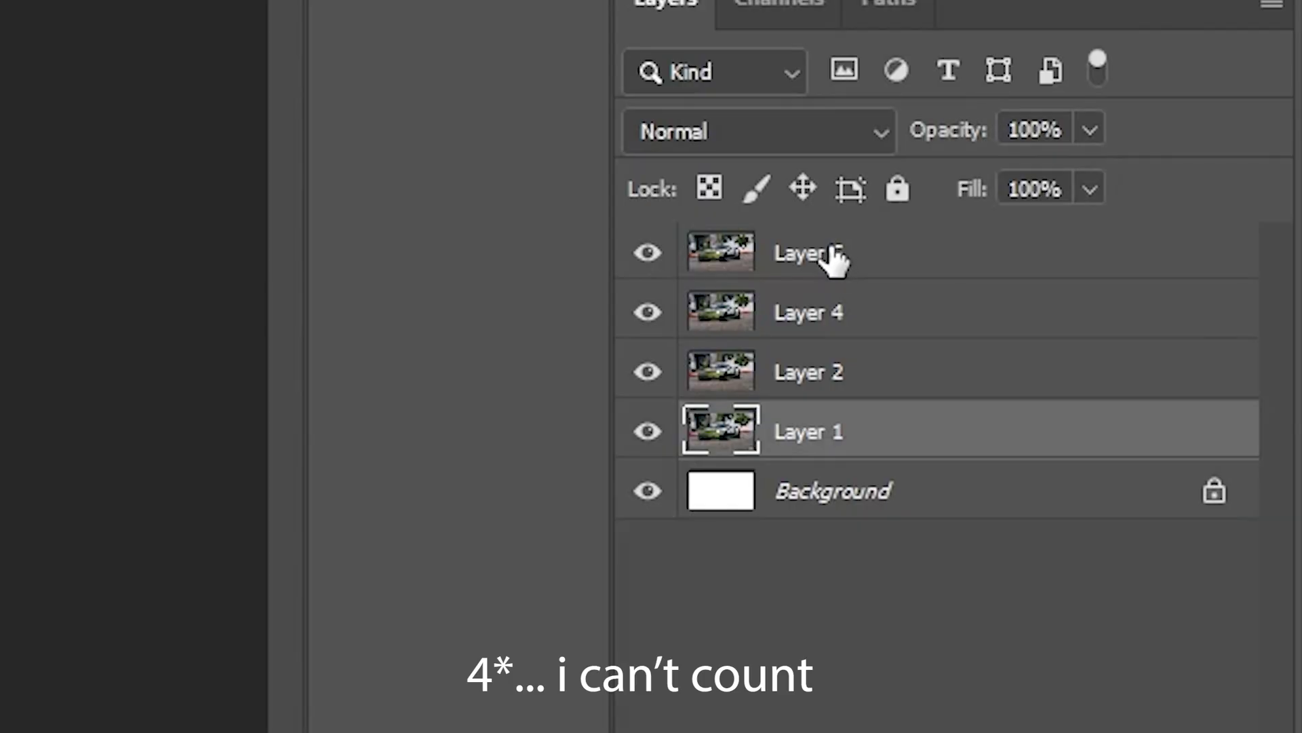
Delete the white Background layer beneath the four pasted frame layers.
left_click(835, 253, "shift")
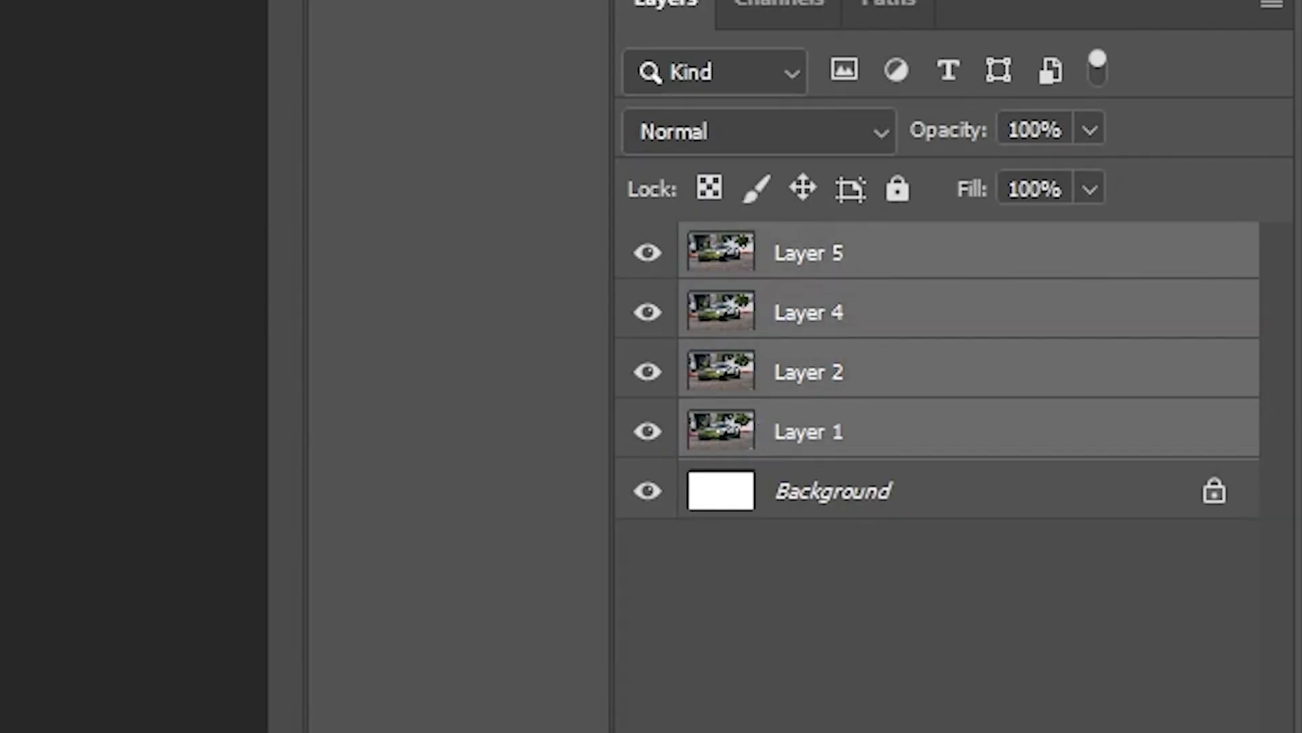
left_click(857, 491)
key("Delete")
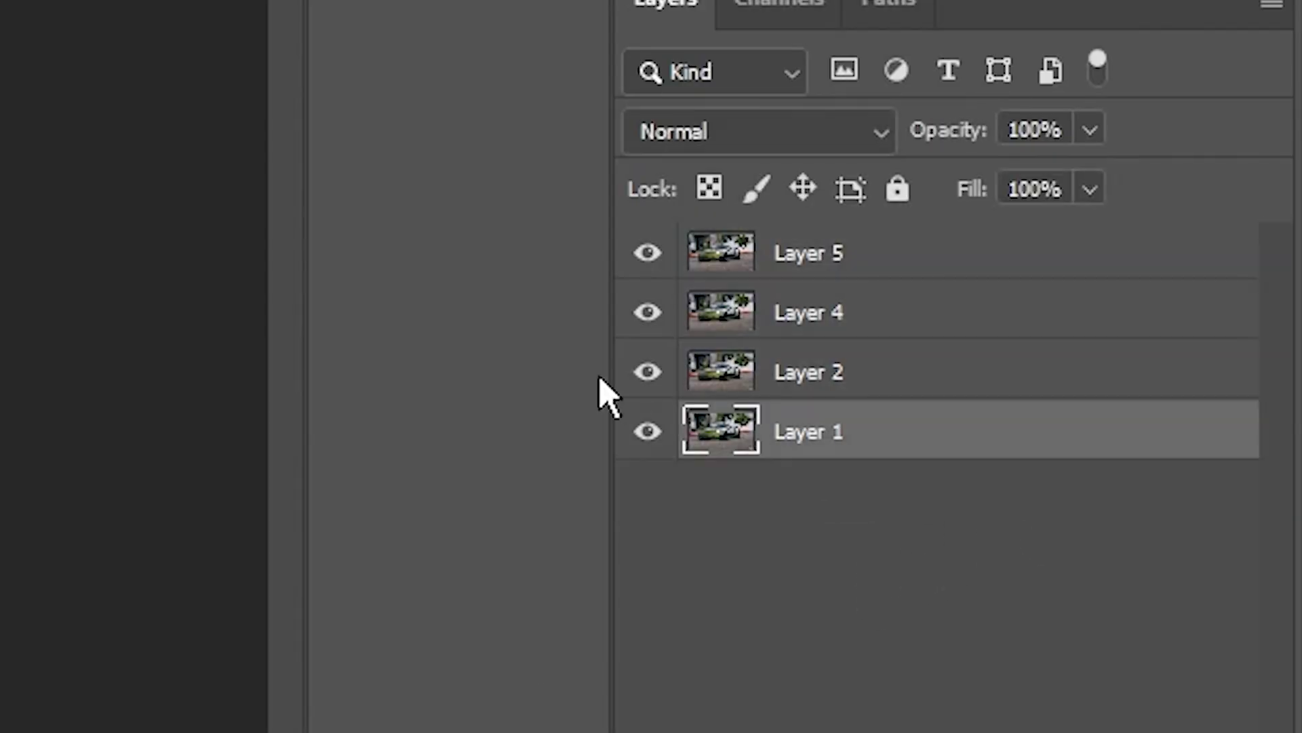
Hide Layer 5, Layer 4 and Layer 2, leaving Layer 1 as the selected visible layer.
left_click(868, 255, "shift")
left_click(808, 438)
left_click(837, 246, "shift")
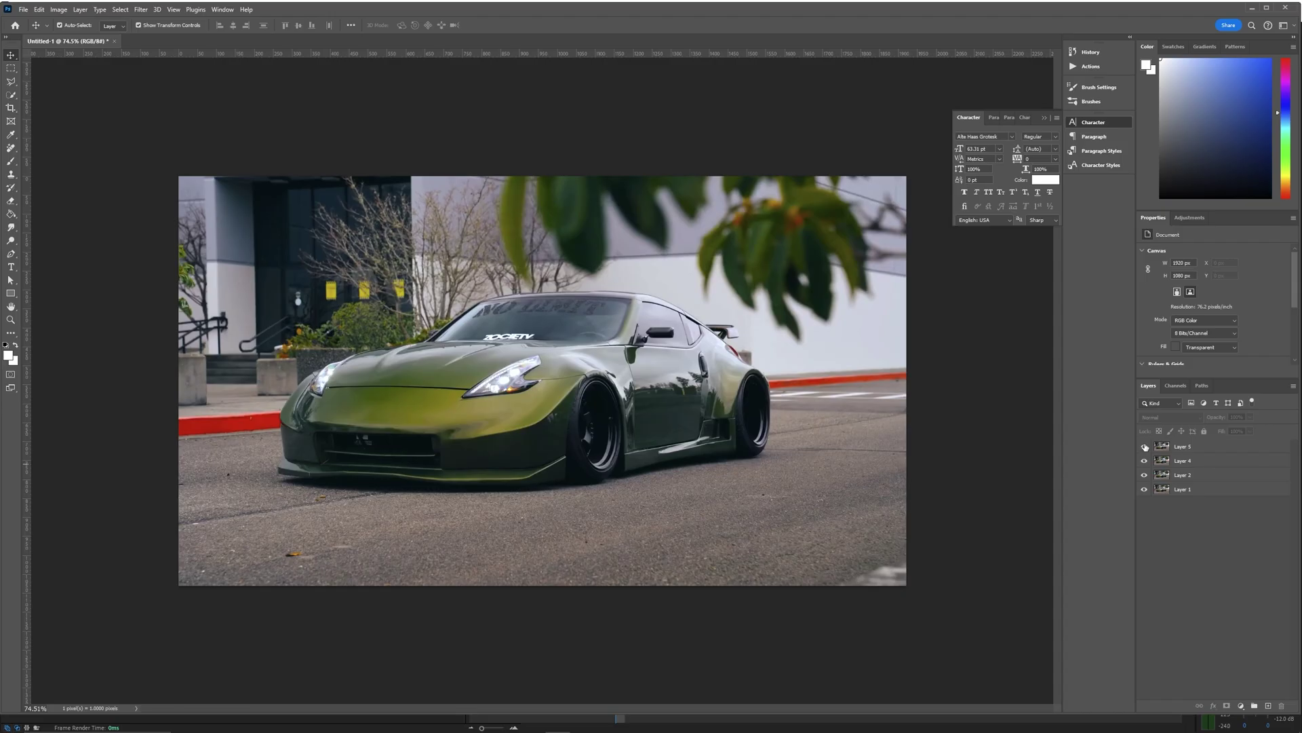
left_click(1145, 447)
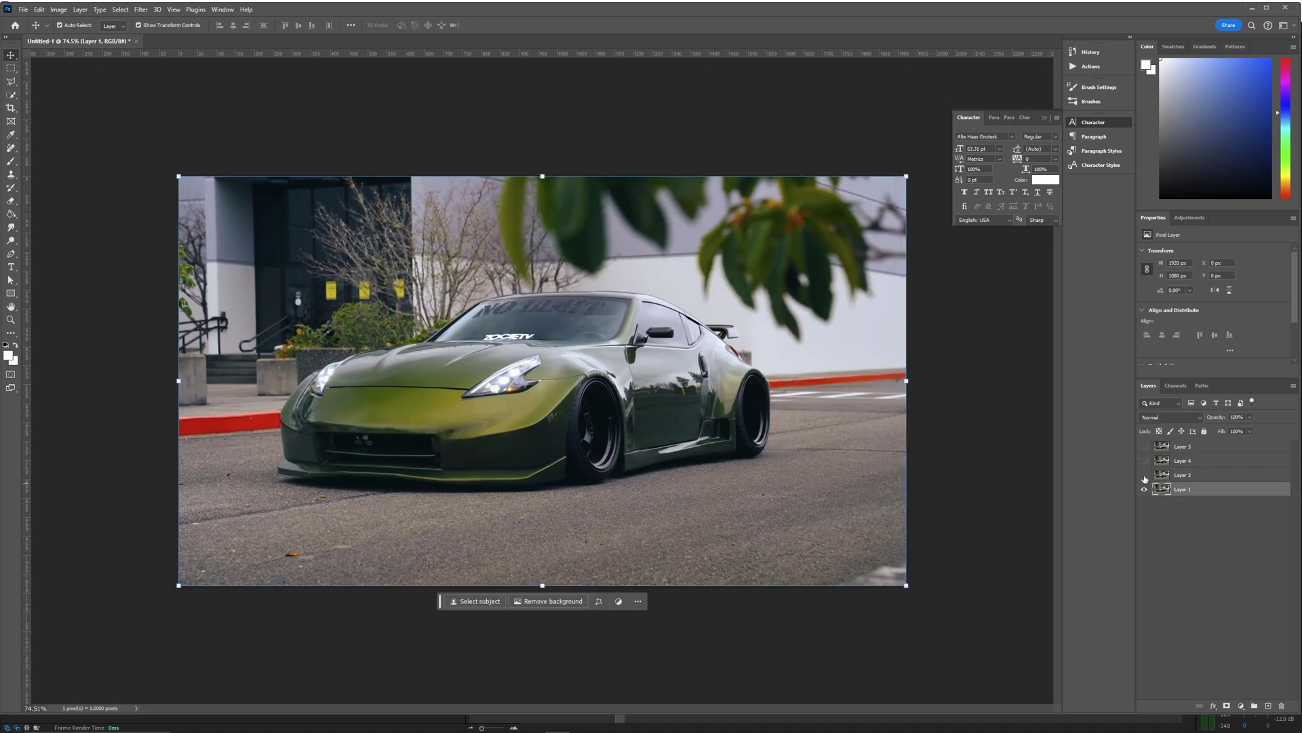
left_click(1145, 475)
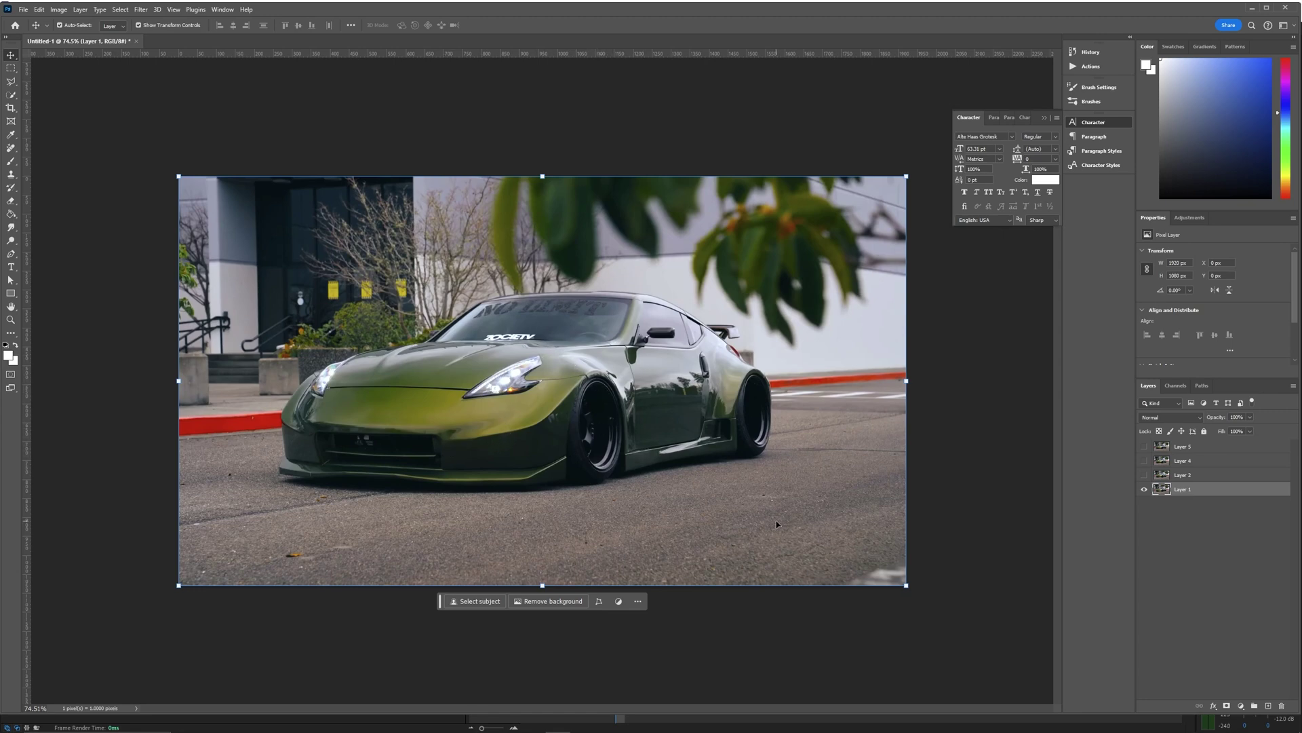
left_click(329, 297, "shift")
left_click(290, 297, "shift")
left_click(278, 302, "shift")
left_click(281, 305)
Outline the car's front end, including hood, headlights and bumper, on Layer 1 with the Polygonal Lasso.
left_click(11, 82)
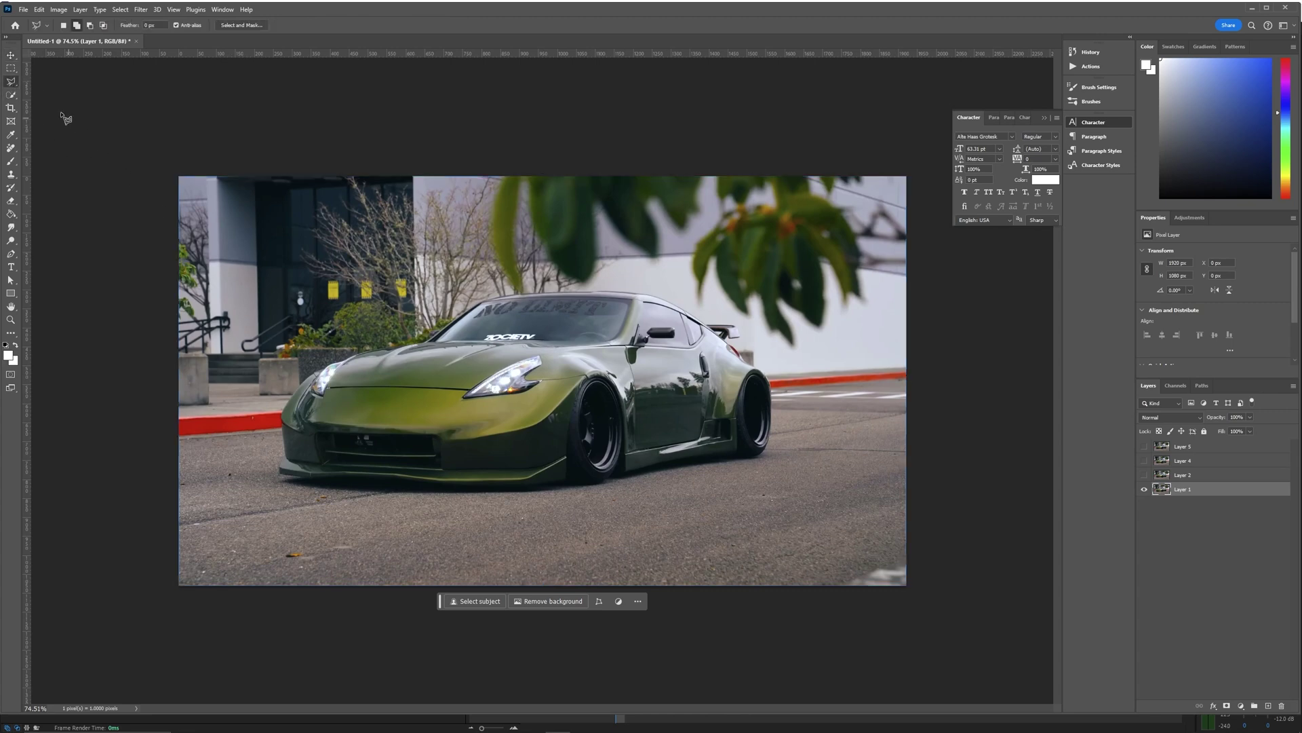
right_click(13, 82)
left_click(37, 82)
right_click(9, 82)
left_click(10, 81)
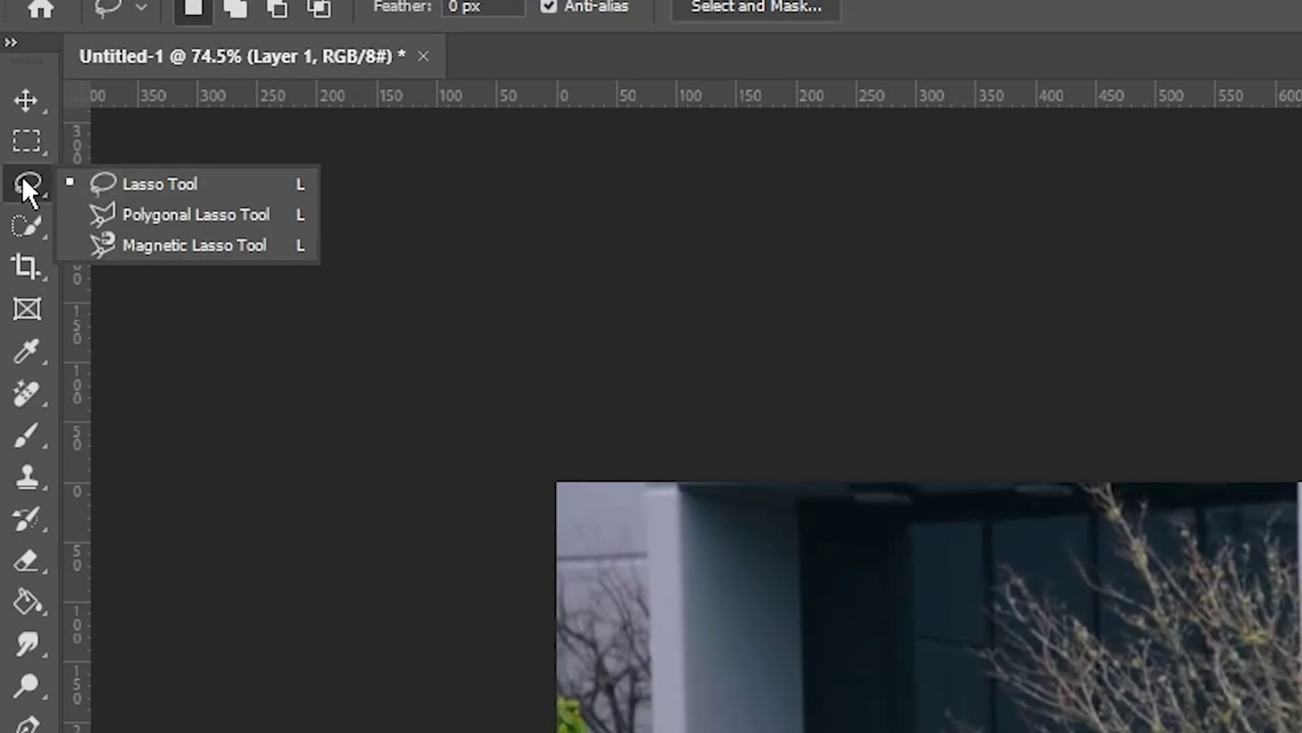
right_click(22, 177)
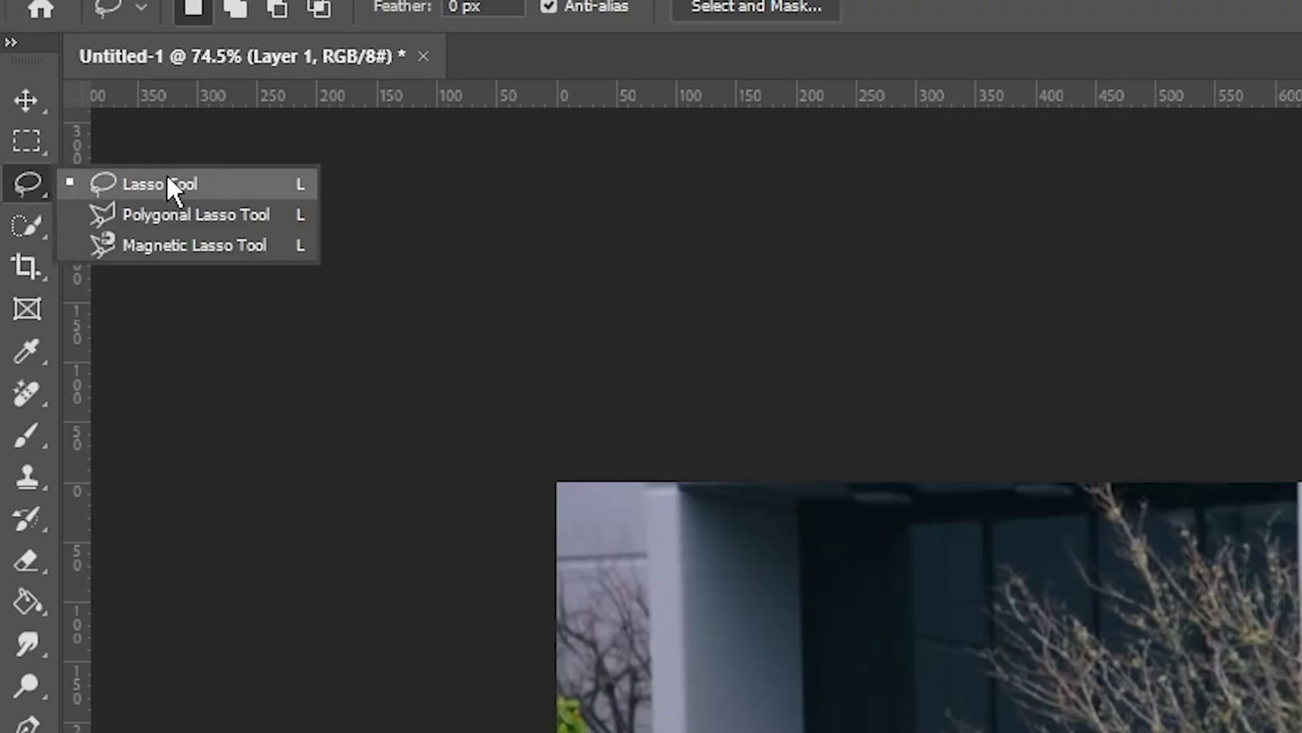
left_click(181, 219)
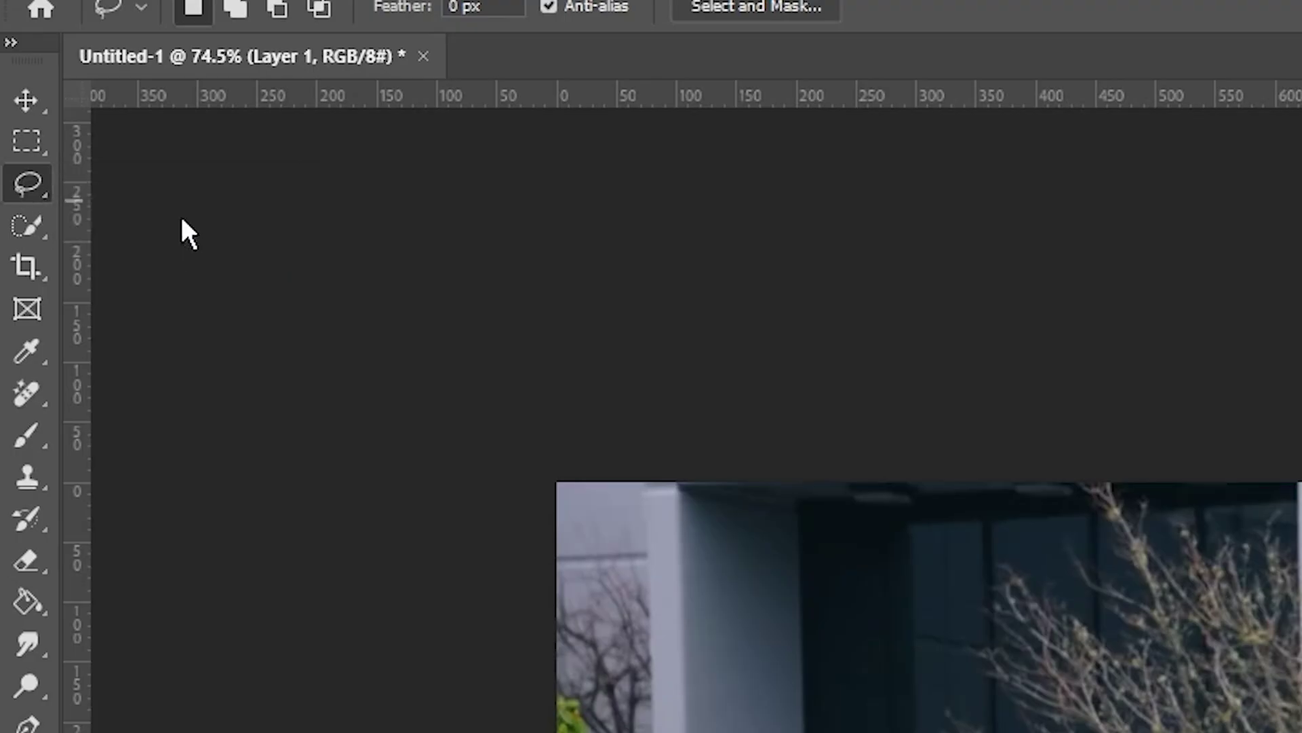
left_click(259, 461)
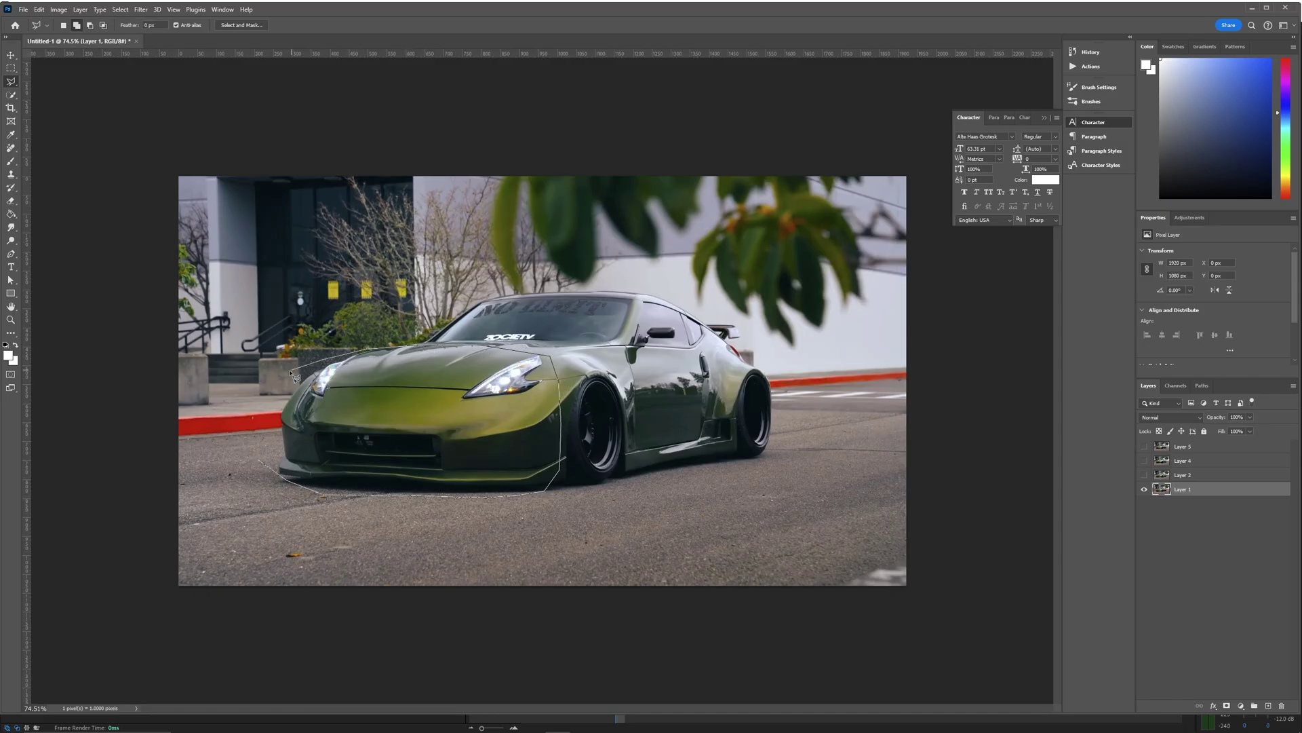
left_click(259, 464)
Run Generative Fill on the selected front end with the prompt "replace the front of the car" and browse to the third variation.
left_click(330, 512)
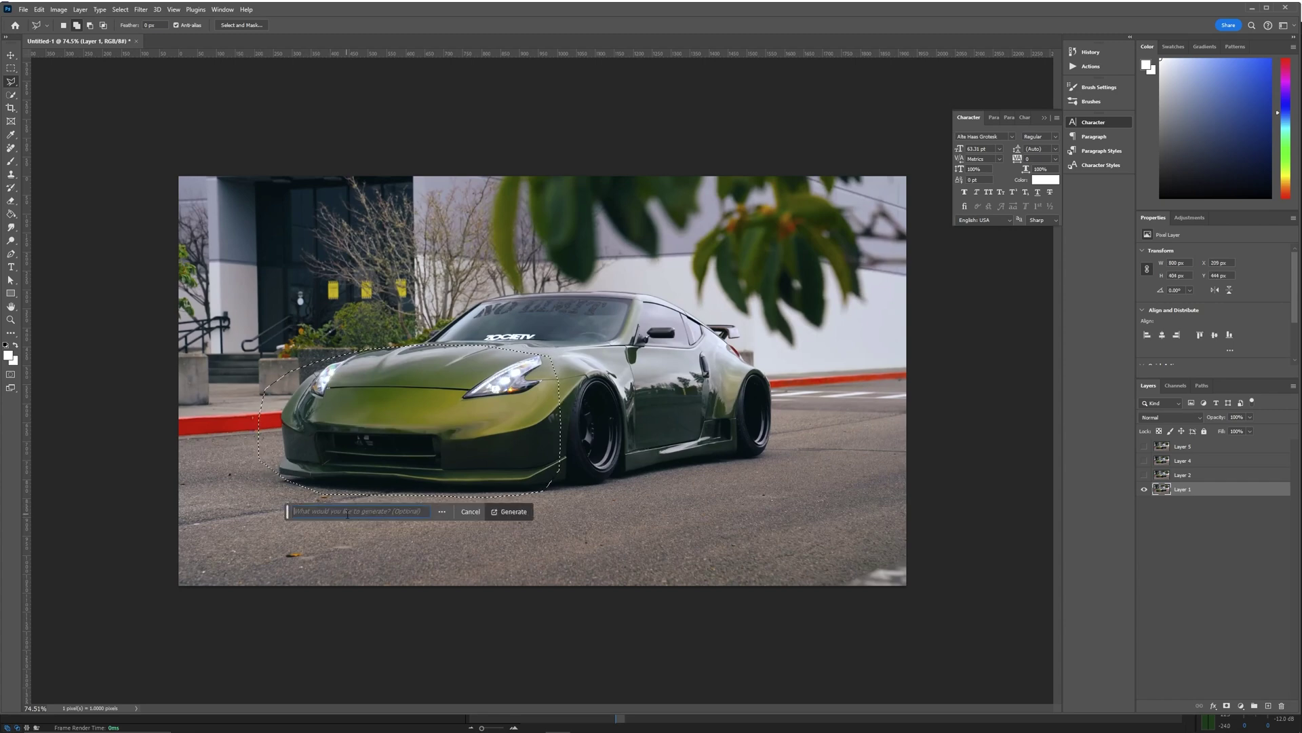
type("replace the front of the car")
left_click_drag(373, 511, 302, 511)
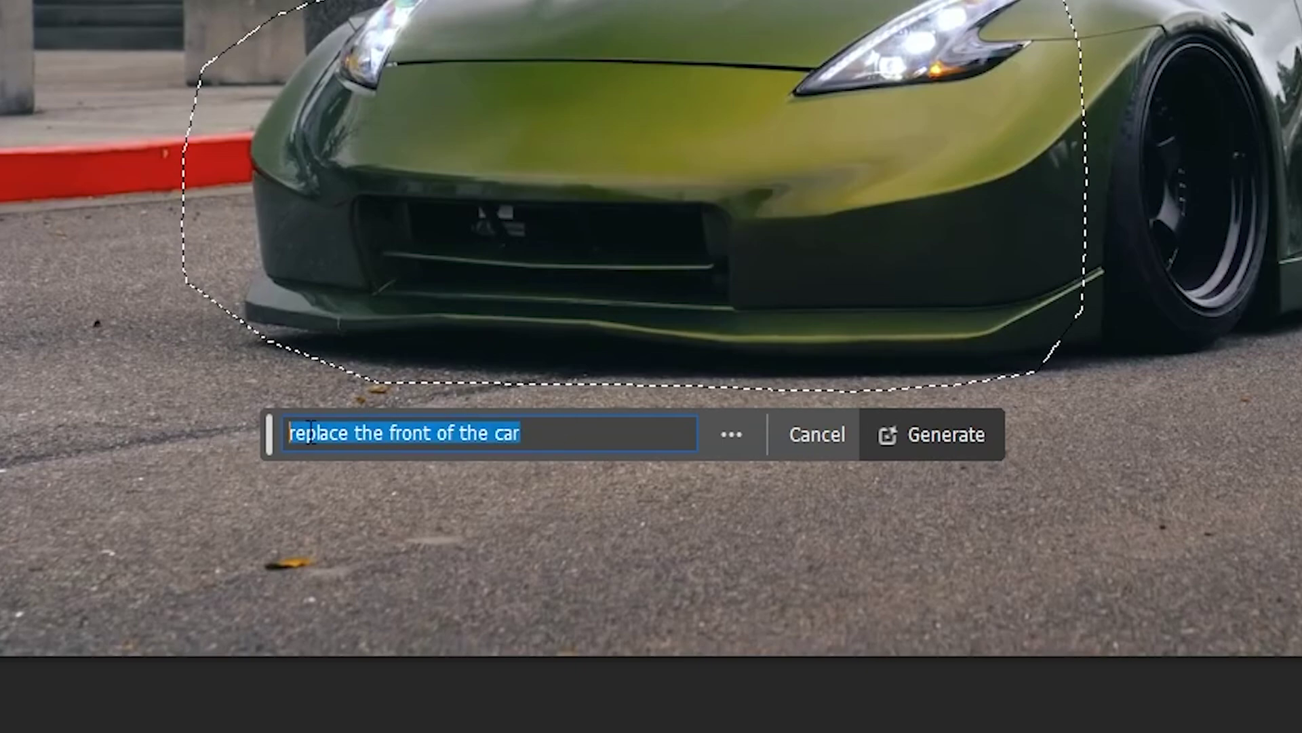
left_click(389, 433)
left_click_drag(601, 433, 205, 432)
left_click(595, 446)
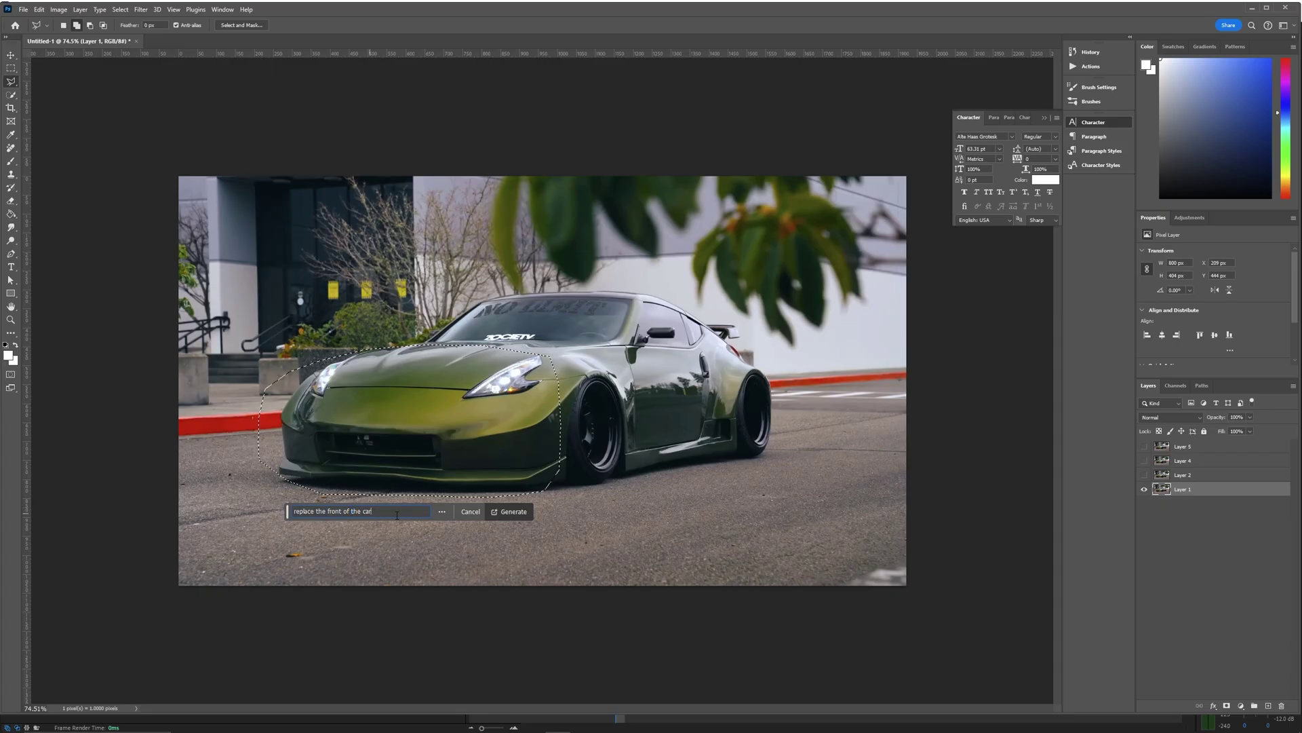
left_click(514, 511)
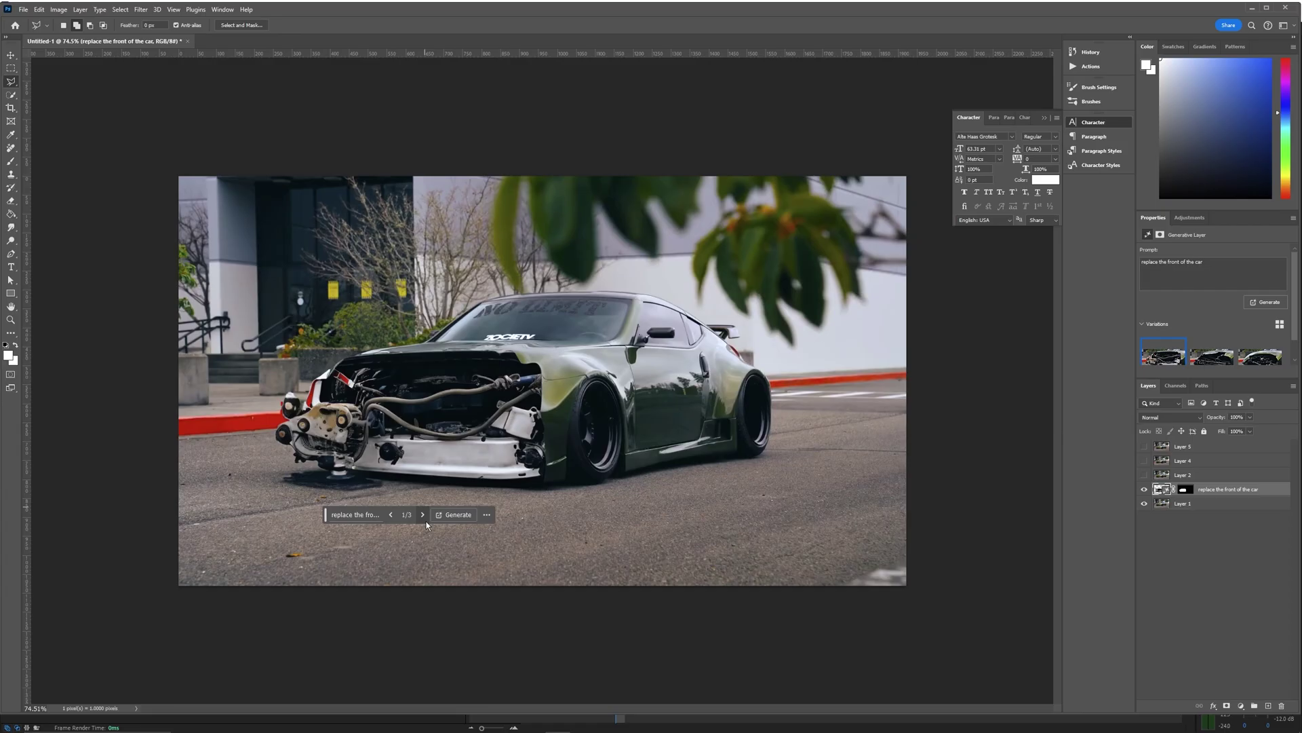
left_click(424, 516)
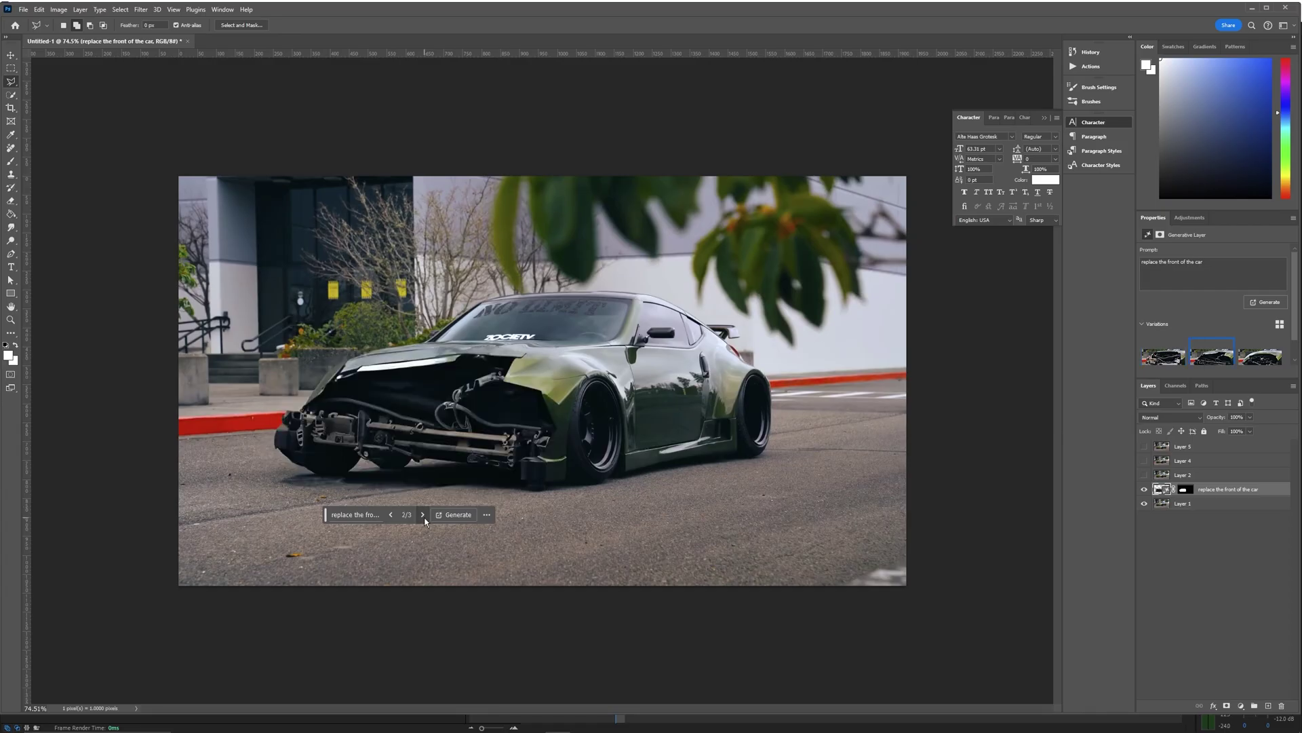
left_click(423, 516)
Change the generative prompt to "chnage the front of the car to white" and generate new variations.
left_click(376, 515)
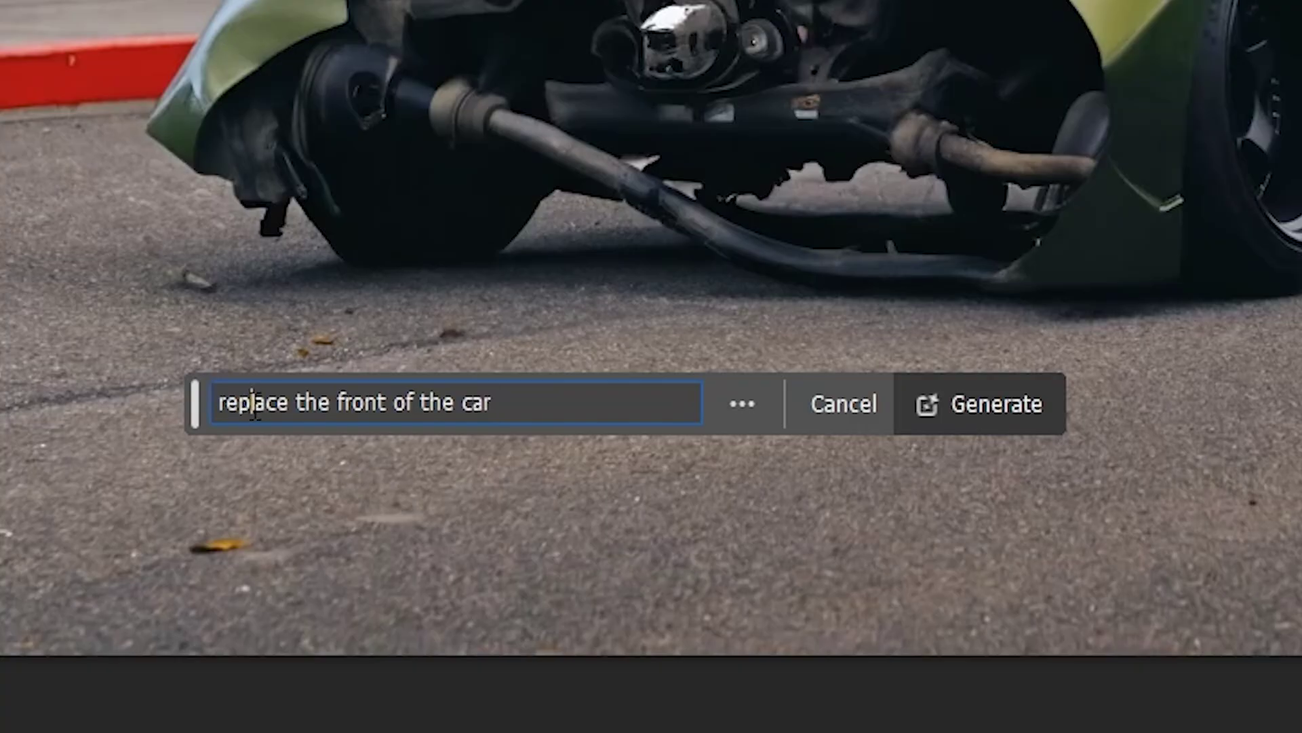
double_click(256, 406)
type("chnage")
left_click(552, 407)
type("to white")
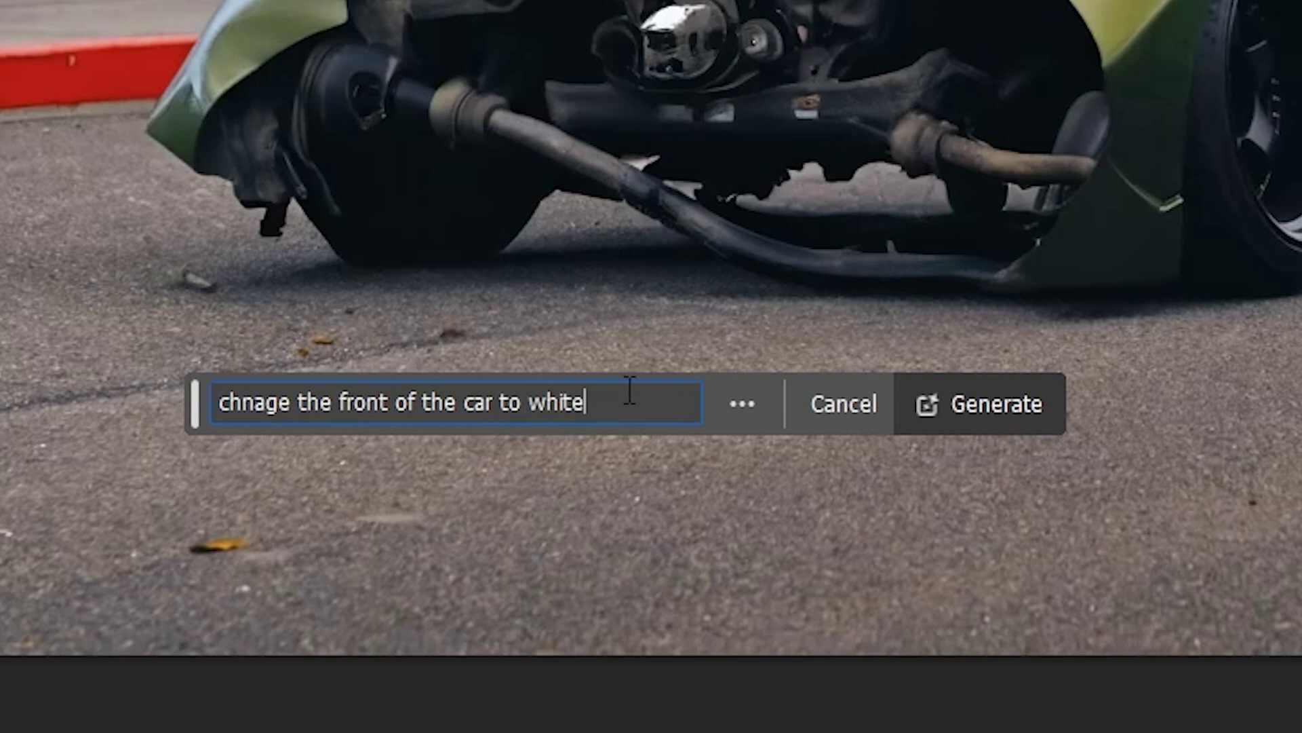
left_click_drag(614, 407, 463, 406)
left_click(464, 406)
left_click(610, 405)
key("Return")
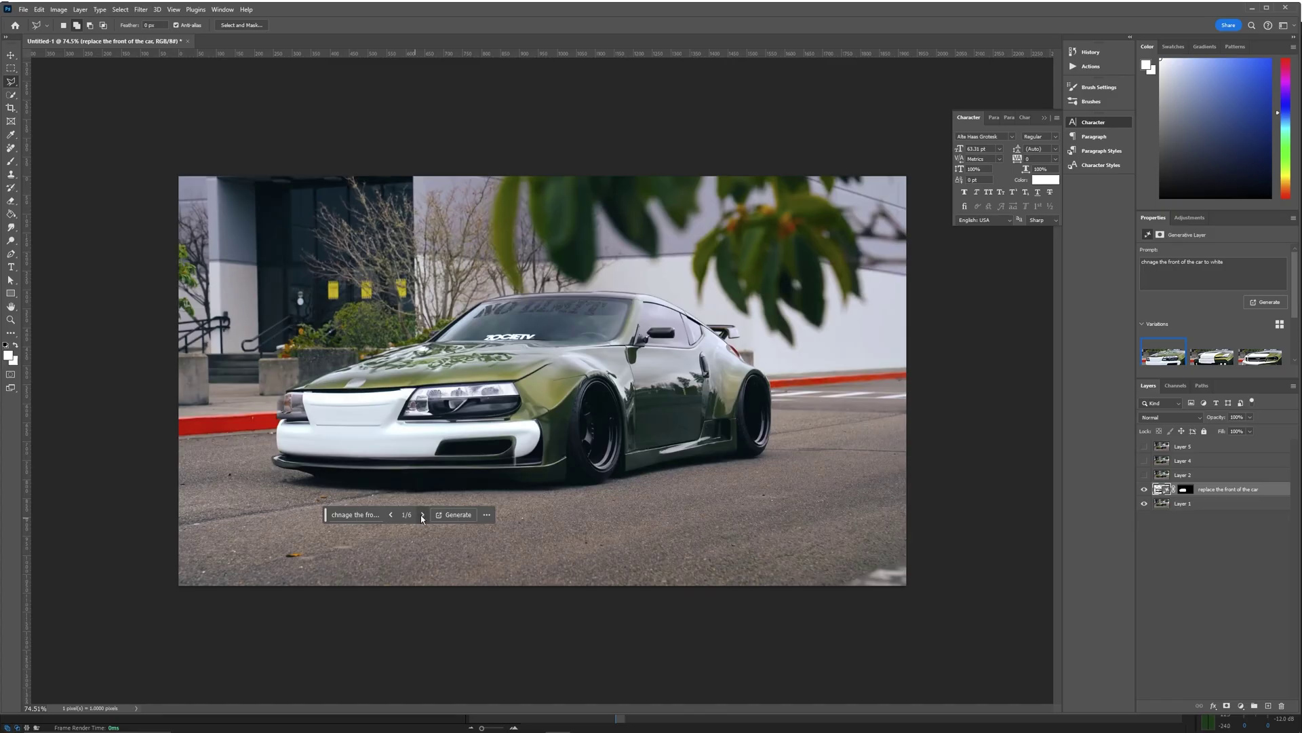
Browse the white-front variations and choose the second one, with the wide white section across the hood.
left_click(421, 515)
left_click(422, 515)
left_click(390, 515)
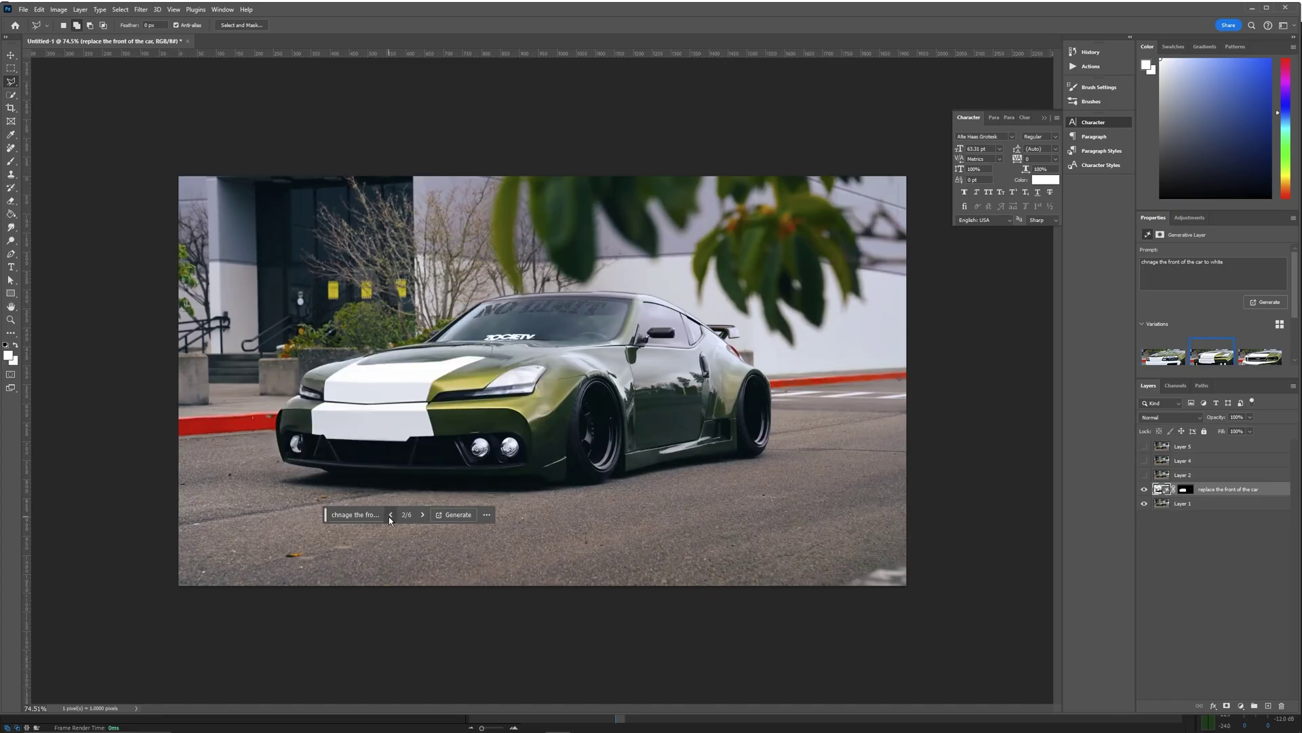
left_click(390, 515)
left_click(421, 515)
left_click(390, 515)
left_click(421, 515)
Compare the generated front with the original frame by repeatedly hiding and showing the generative layer, and recheck the variations.
left_click(1145, 489)
left_click(1145, 489)
left_click(1145, 489)
left_click(1145, 489)
left_click(1145, 489)
left_click(1145, 489)
left_click(391, 515)
left_click(388, 515)
left_click(424, 515)
left_click(1145, 489)
left_click(1145, 489)
Show and select Layer 2, and outline the car's front end on it with the Polygonal Lasso.
left_click(1137, 476)
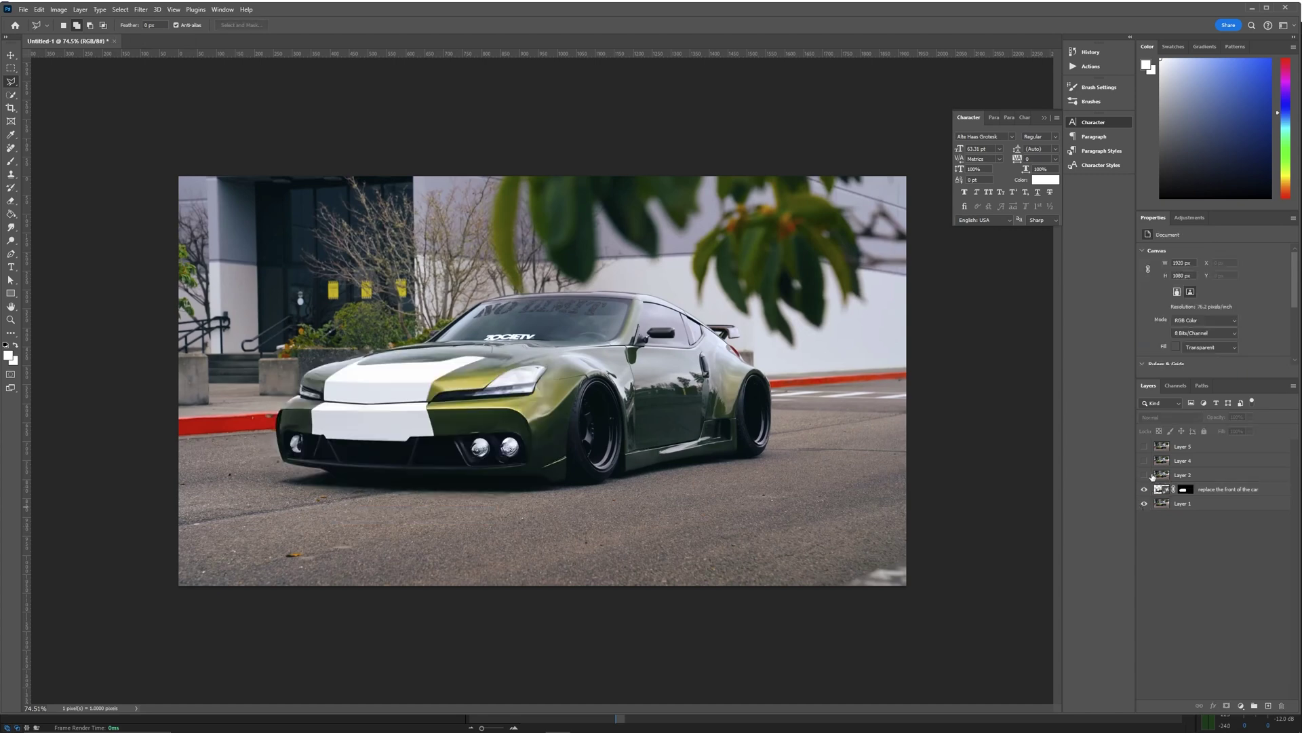
left_click(1145, 475)
left_click(1163, 476)
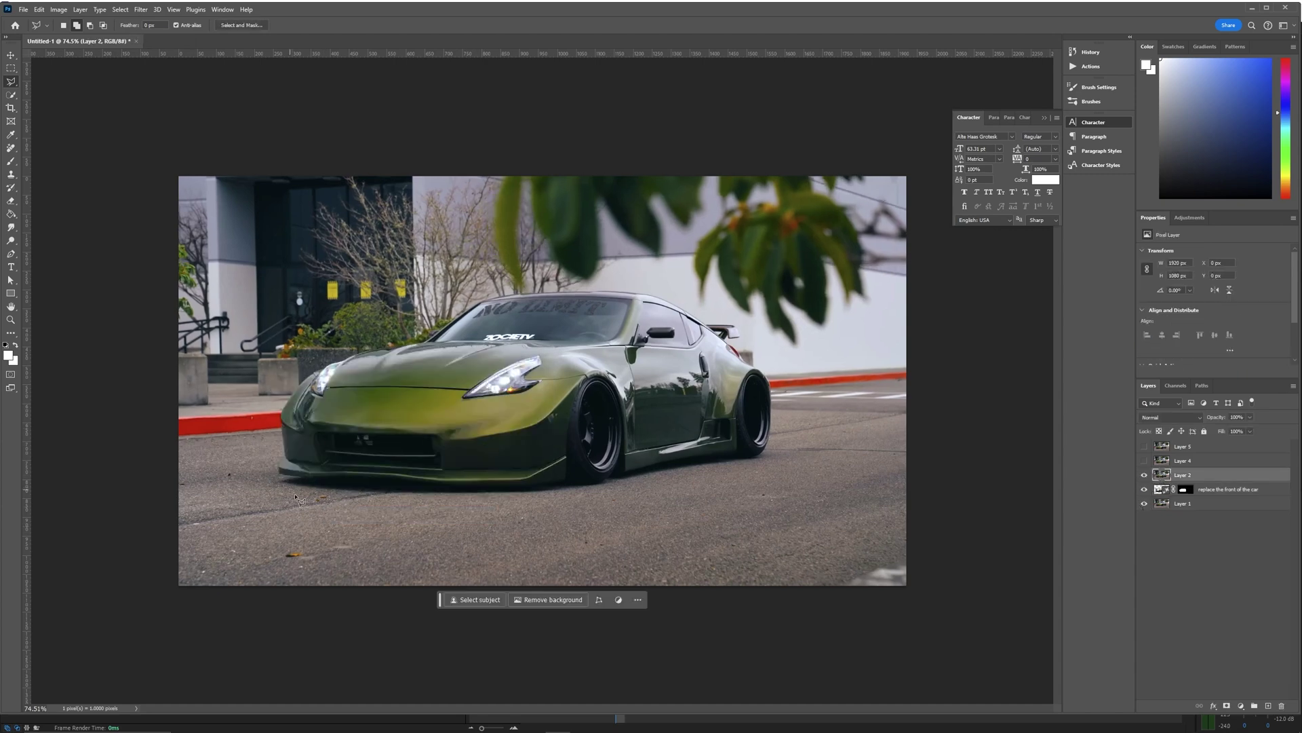
left_click(270, 475)
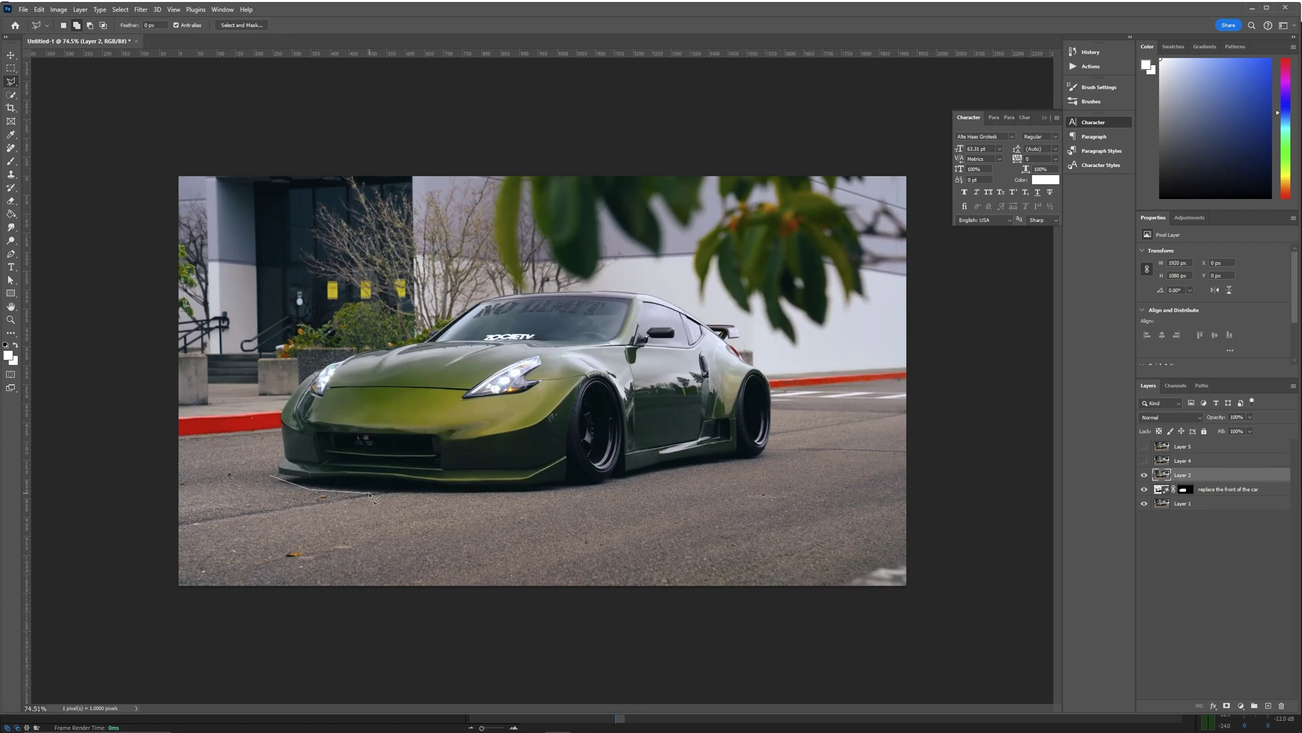
left_click(576, 487)
left_click(547, 357)
left_click(283, 402)
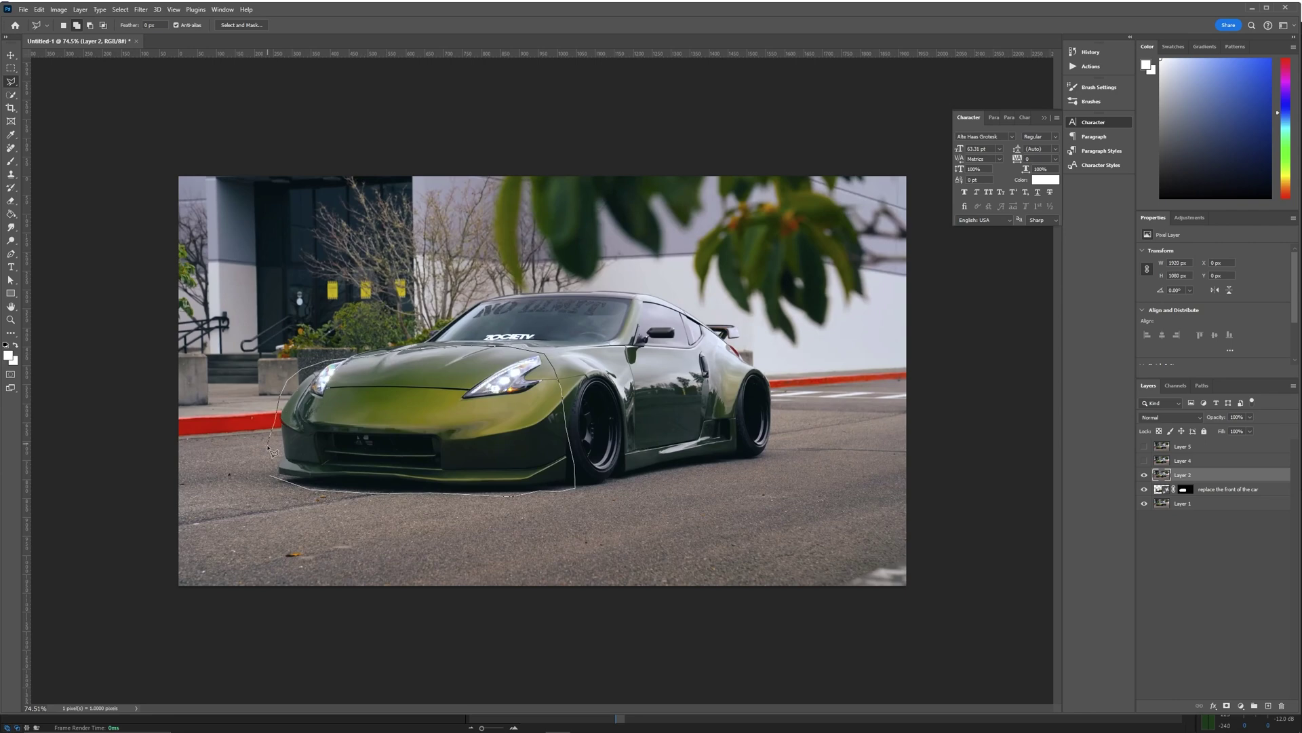
left_click(272, 477)
Run Generative Fill on Layer 2's front-end selection with the prompt "chnage the front of the car to black".
left_click(353, 510)
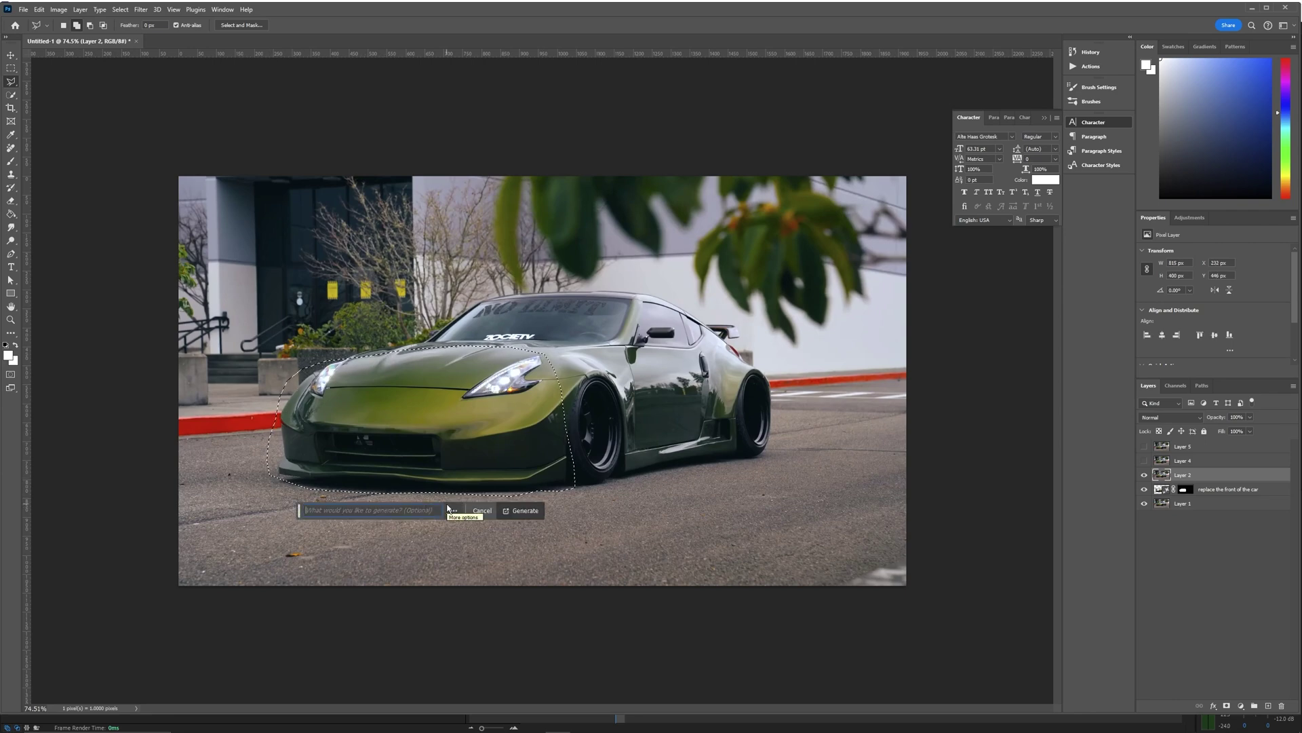
type("chnage the front of the car to")
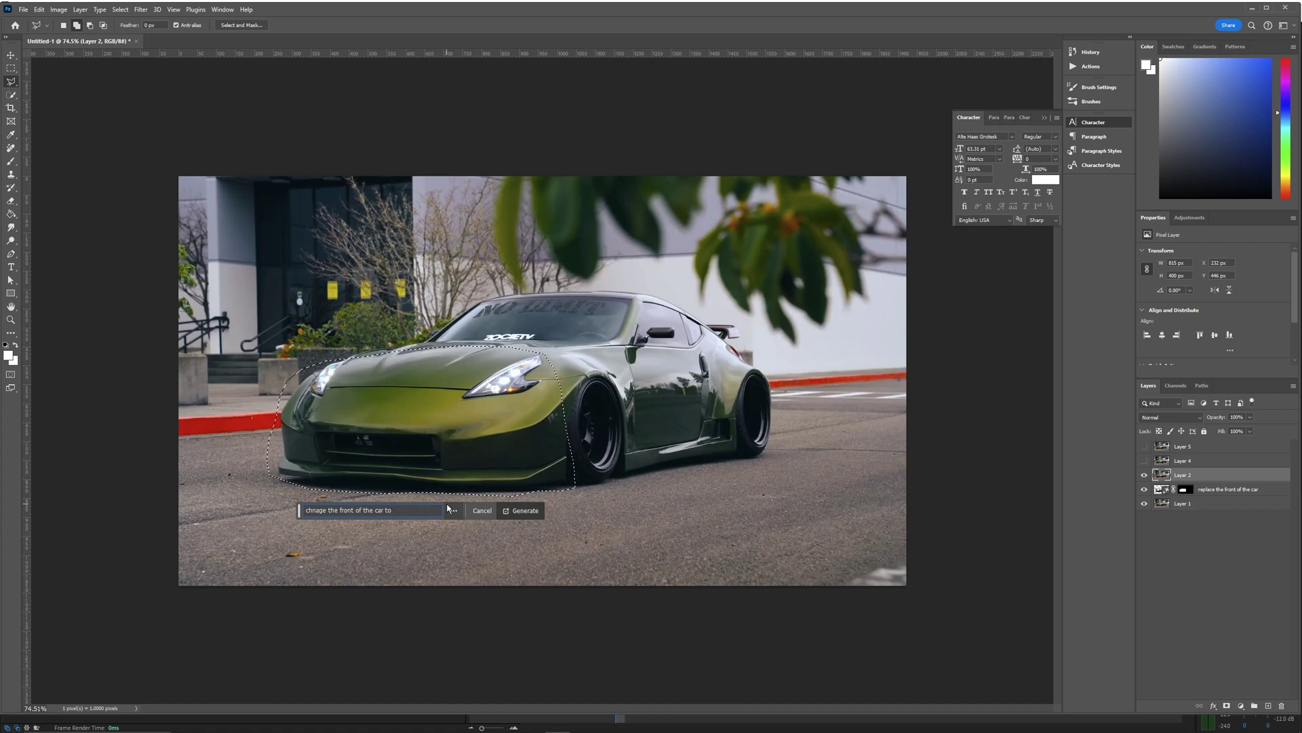
type(" black")
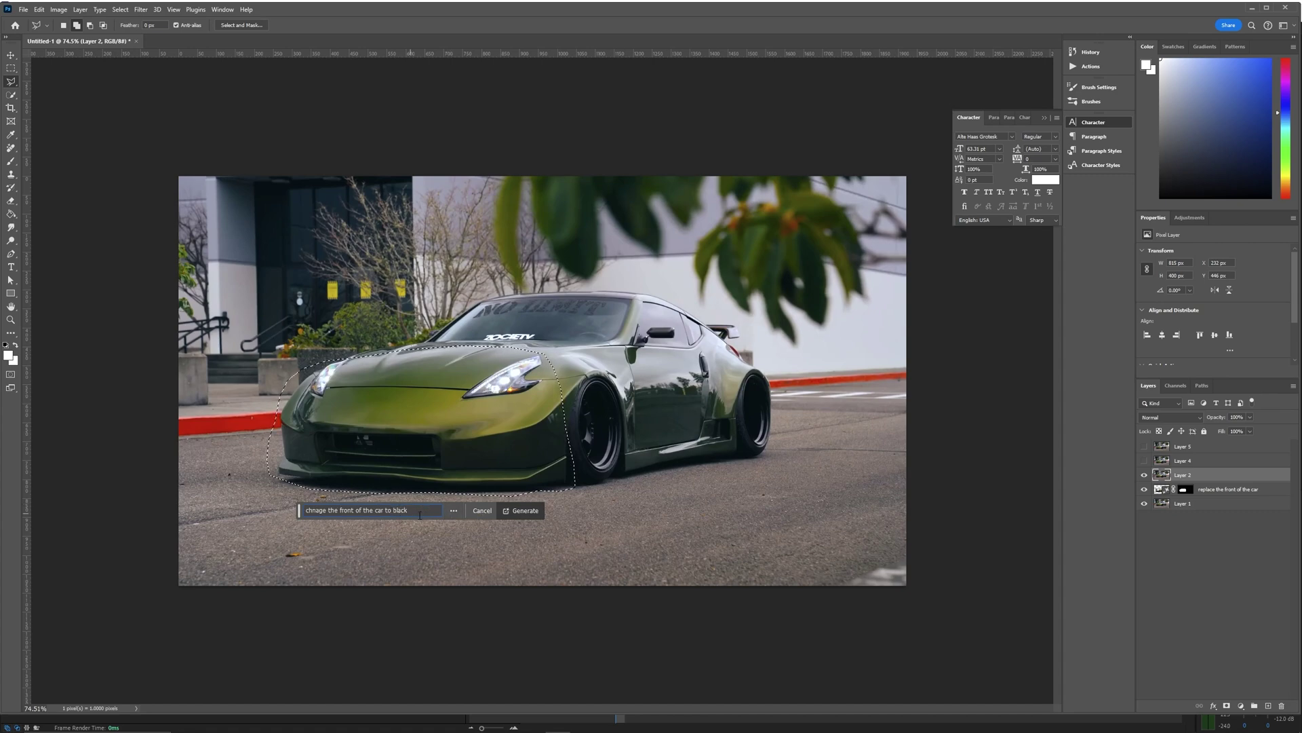
left_click(524, 510)
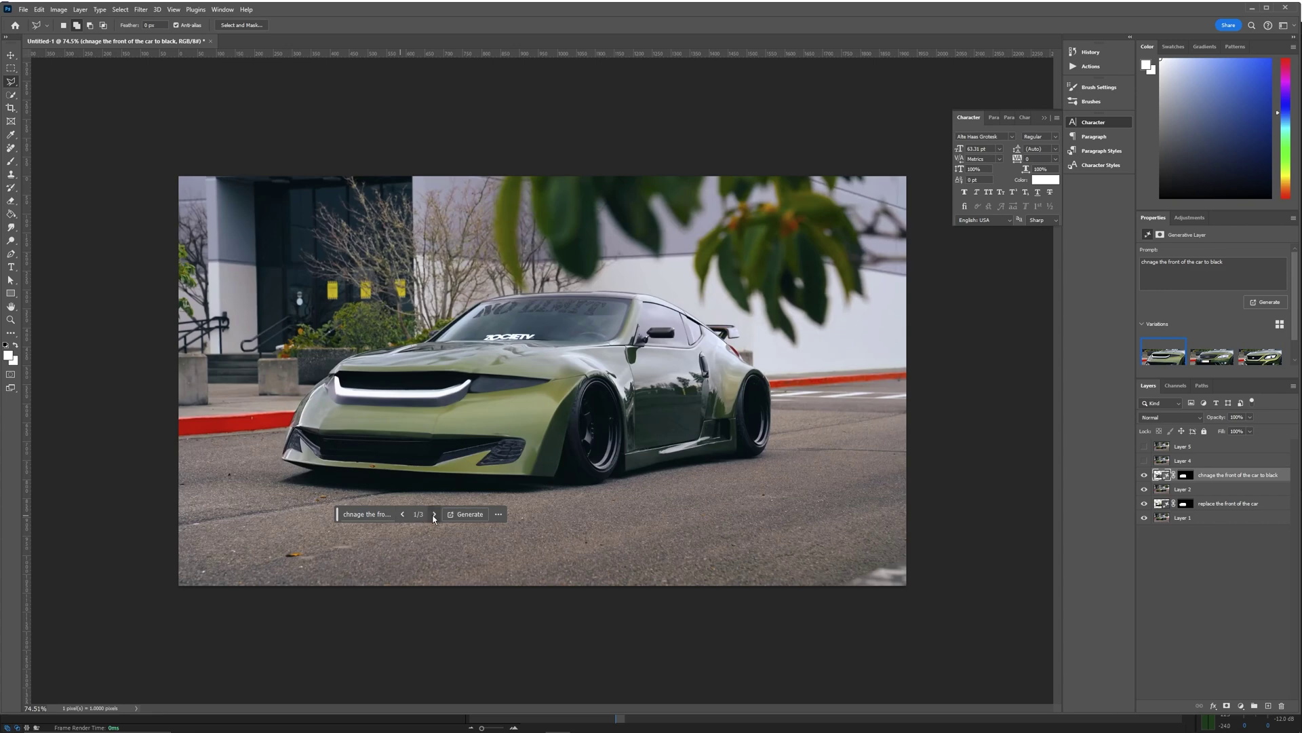
Compare the variations of the black-front fill and choose the third one.
left_click(434, 514)
left_click(434, 514)
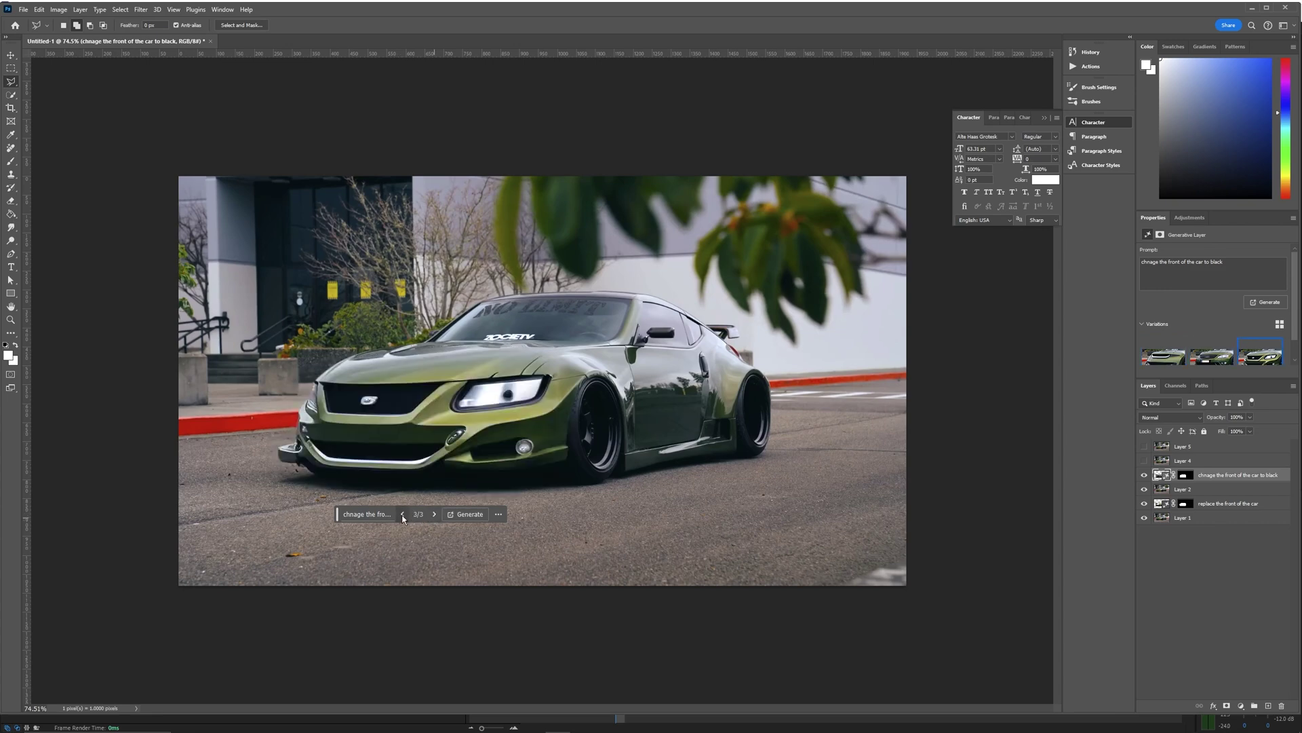
left_click(403, 515)
left_click(403, 515)
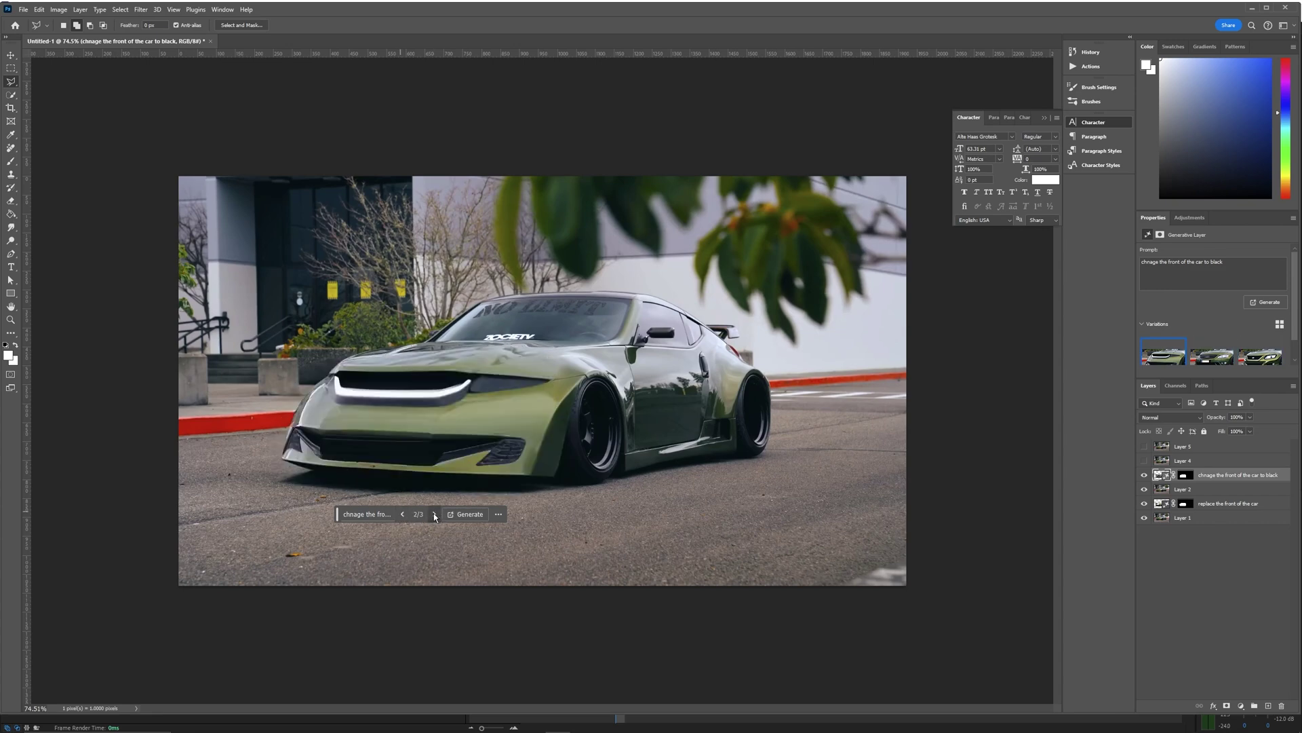
left_click(434, 514)
left_click(434, 514)
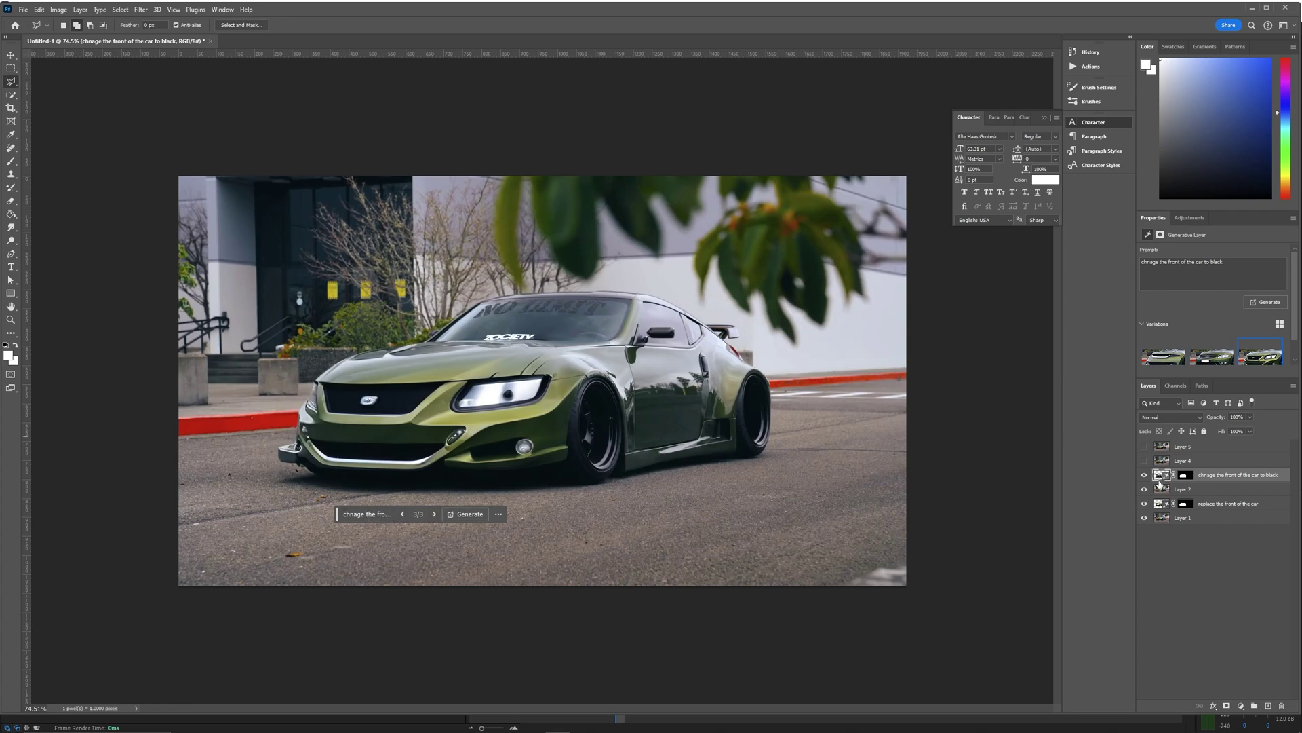
Show and select Layer 4, and start outlining the car's front end on it with the Polygonal Lasso.
left_click(1144, 461)
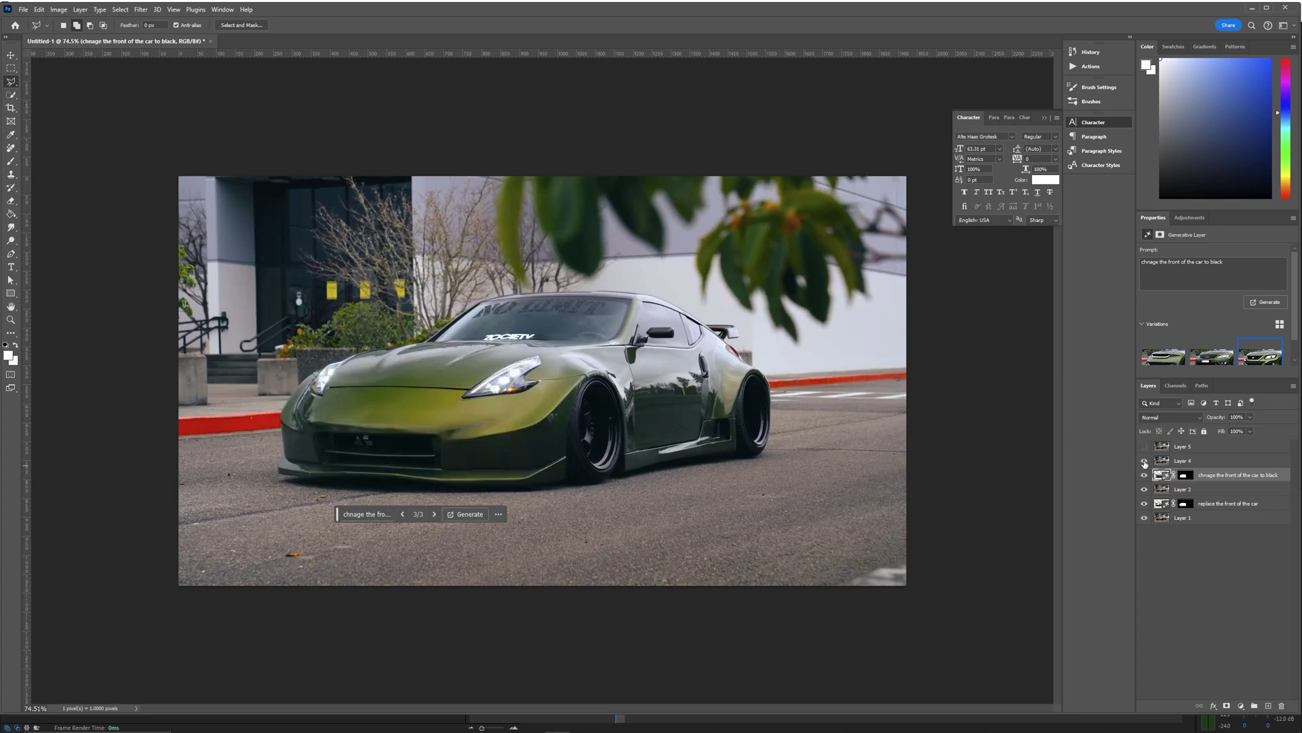
left_click(1144, 461)
left_click(1145, 462)
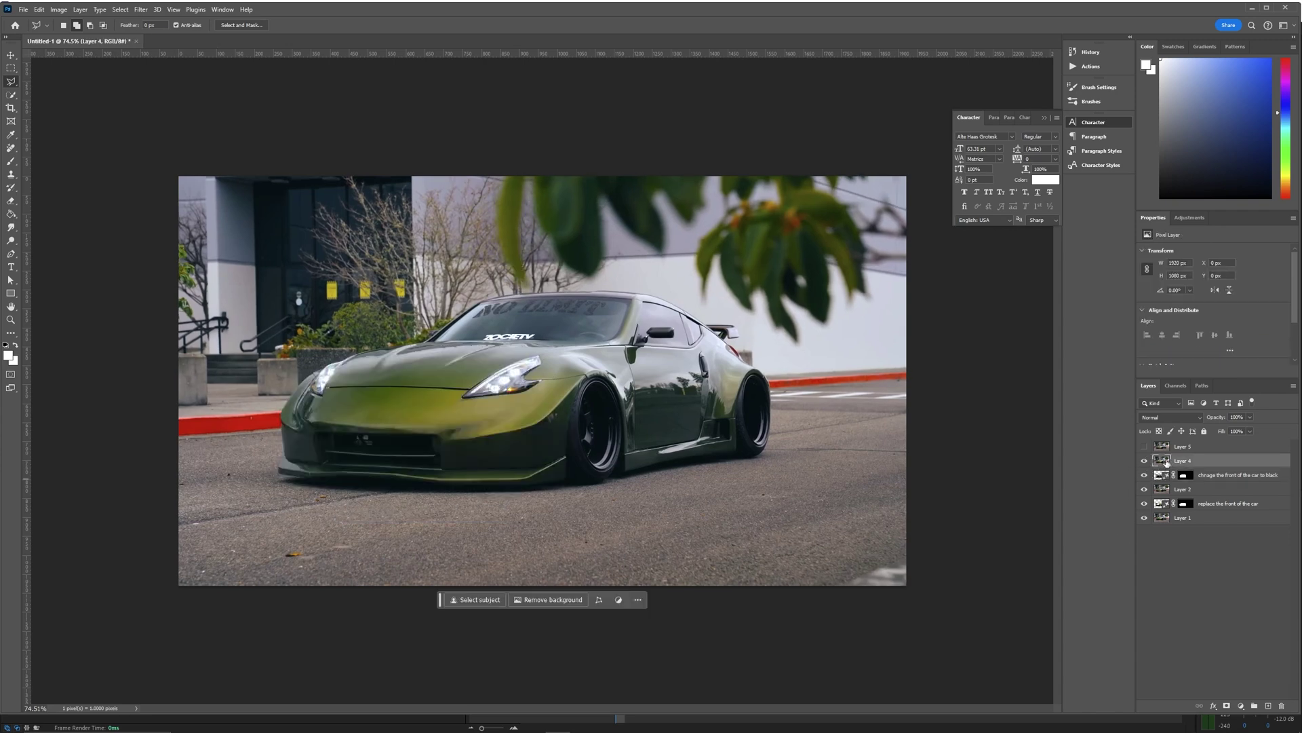
left_click(268, 463)
left_click(278, 484)
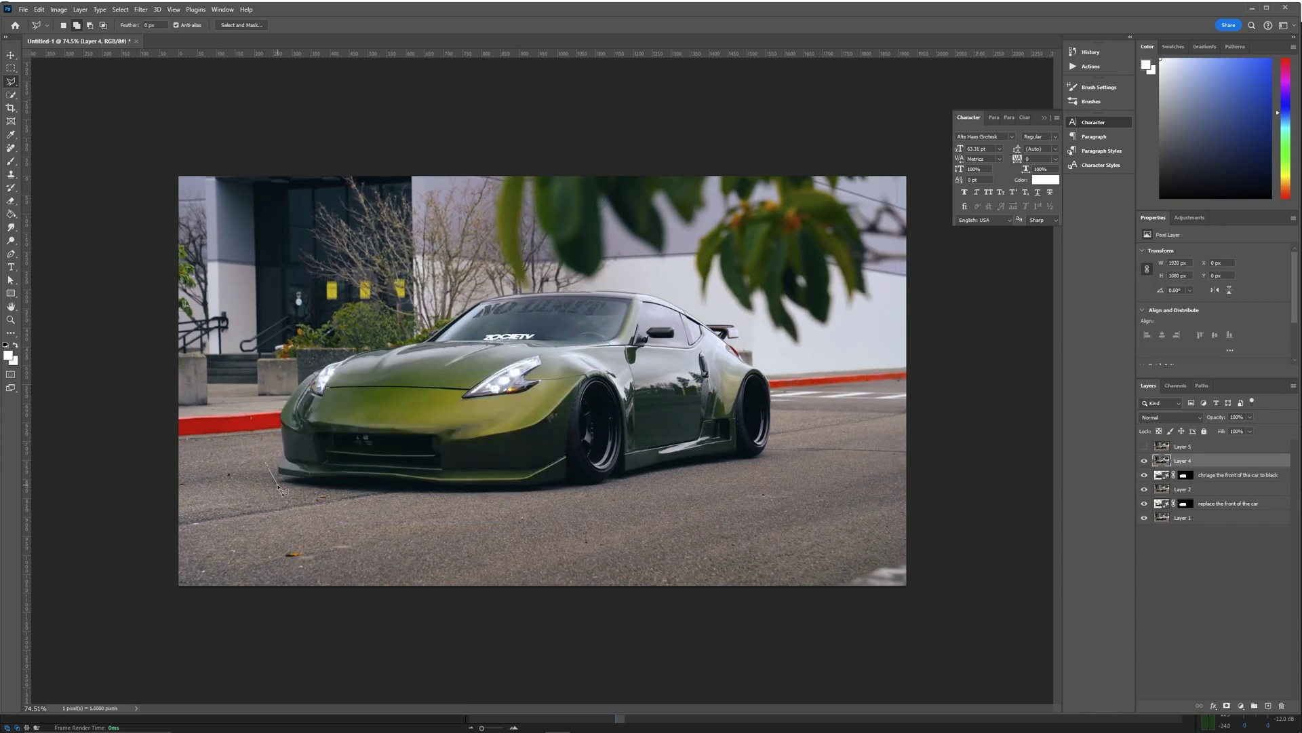
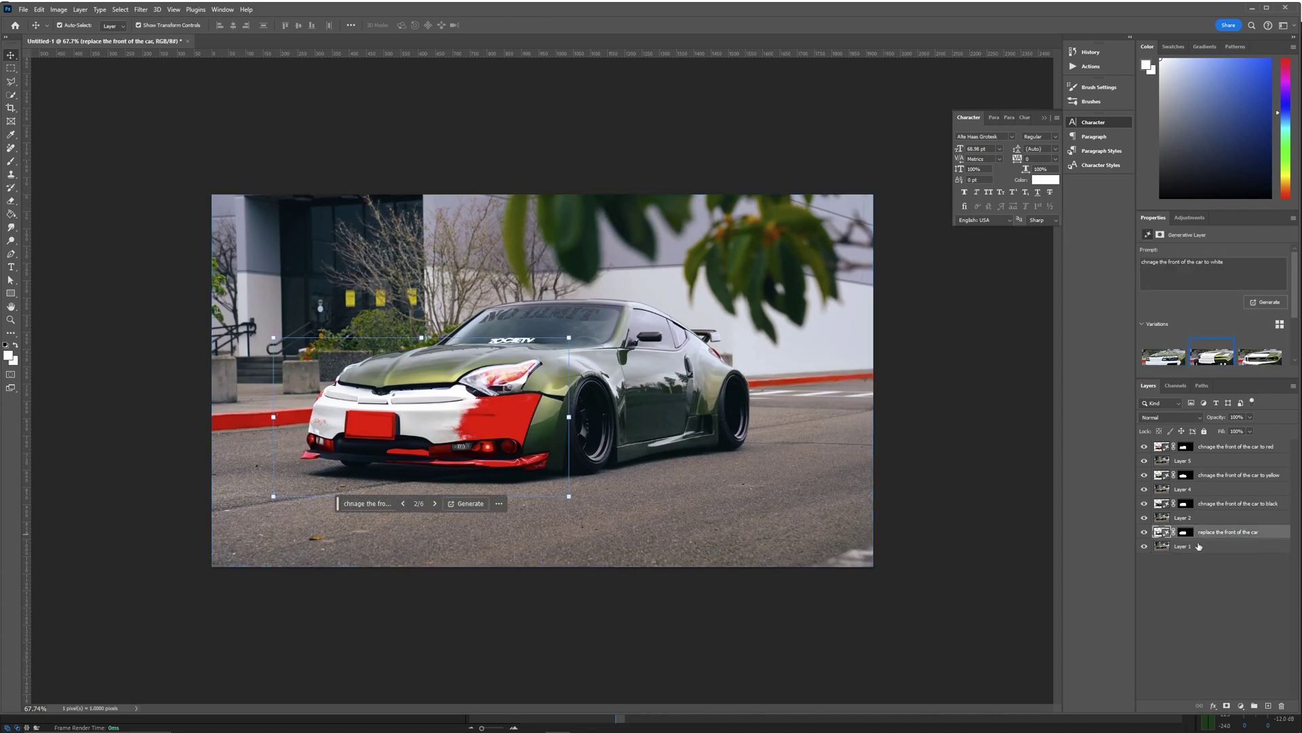
Merge the "replace the front of the car" generative layer with Layer 1.
left_click(1197, 546)
left_click(1216, 534)
left_click(1205, 517)
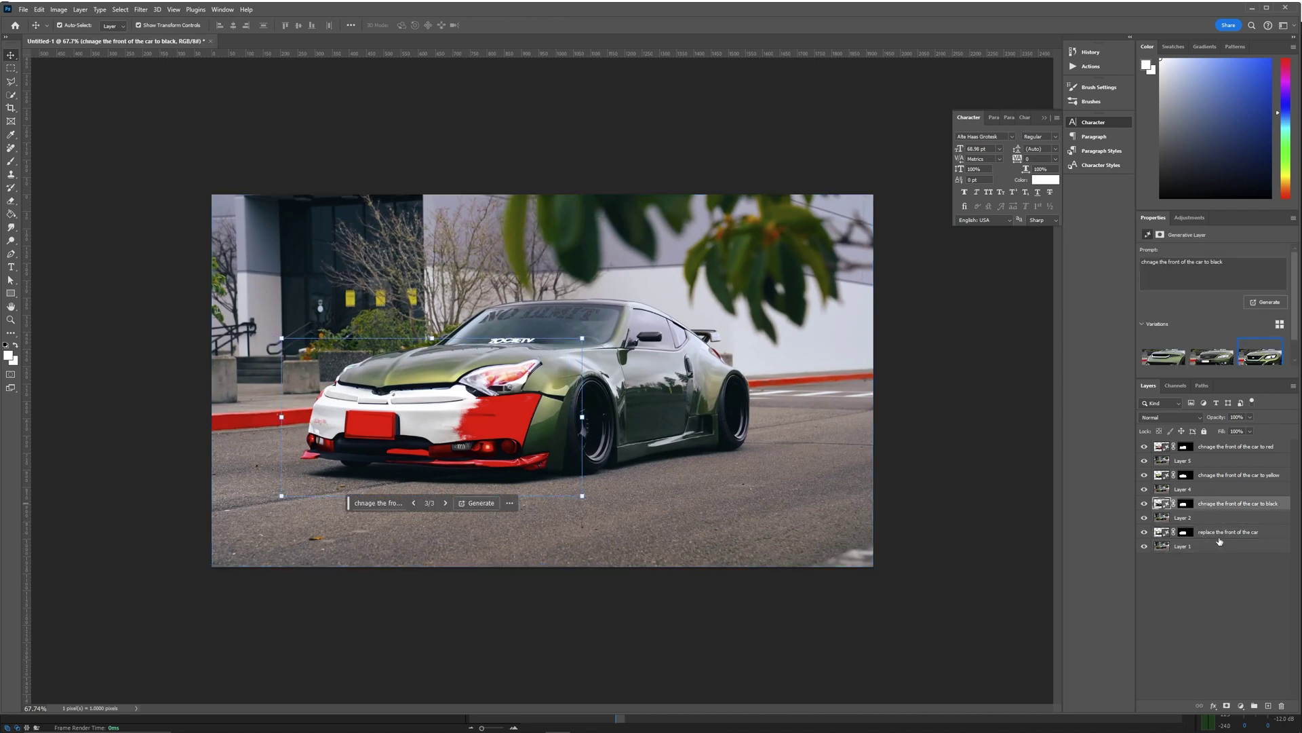
left_click(1203, 547)
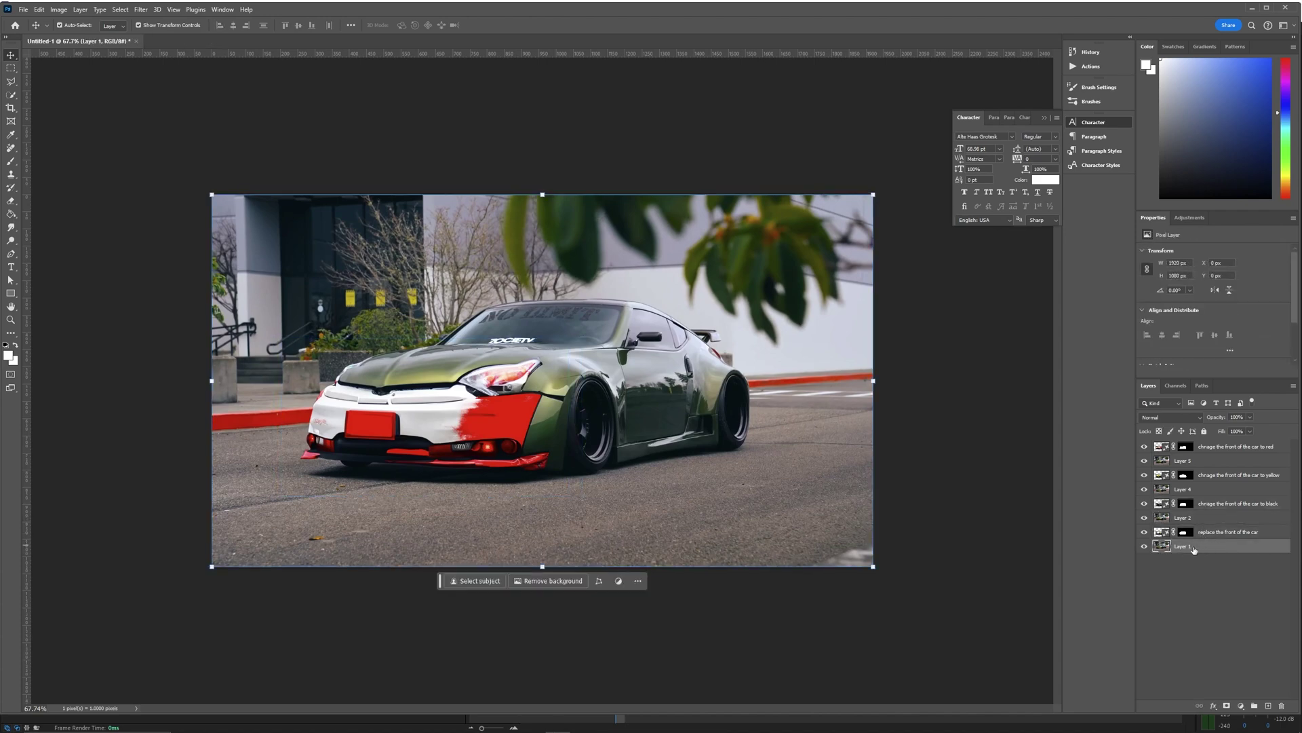
left_click(1243, 536, "shift")
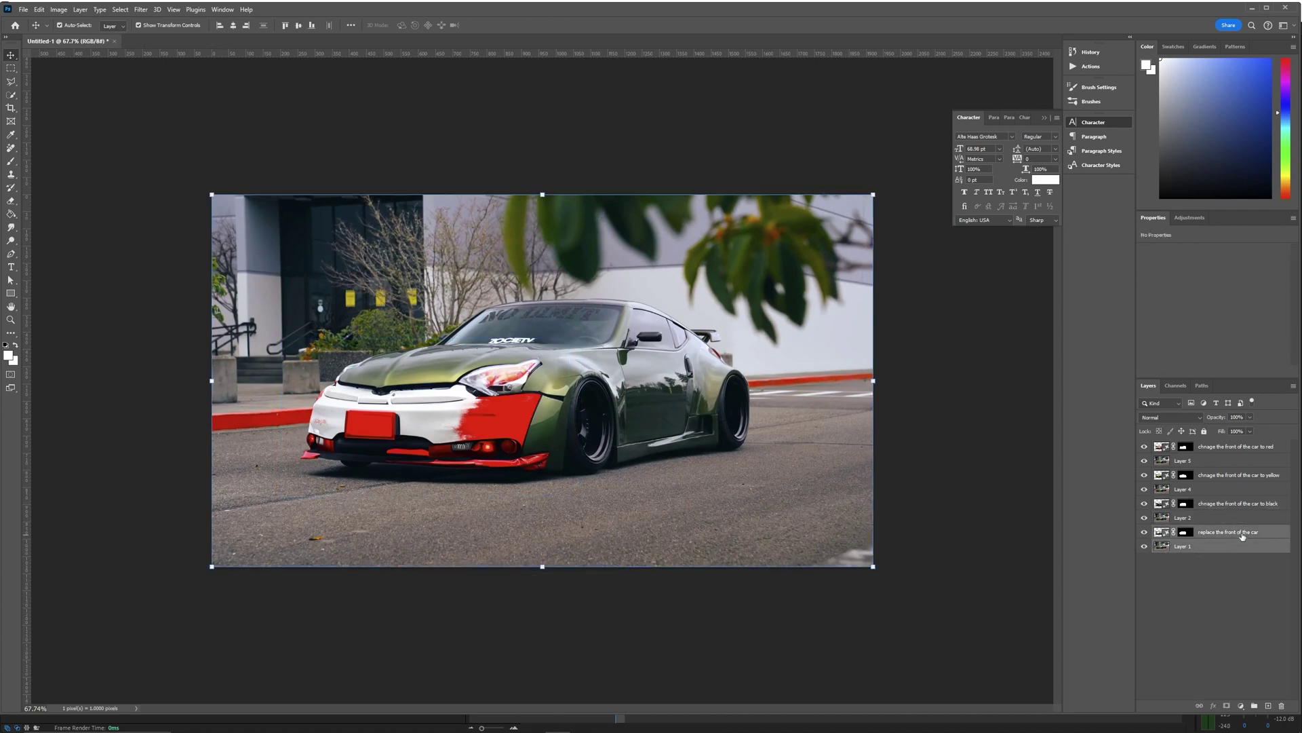
left_click(1212, 545, "ctrl")
left_click(1034, 455)
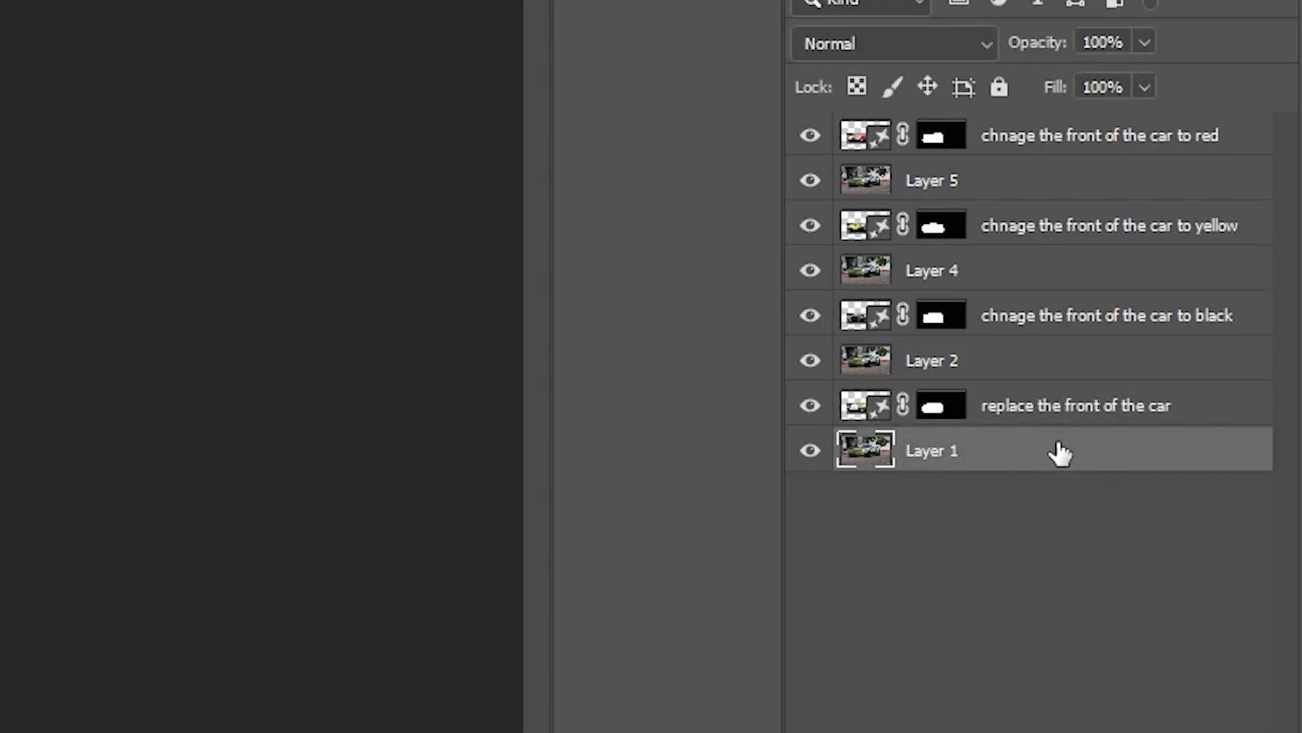
left_click(1064, 422, "shift")
right_click(1078, 422)
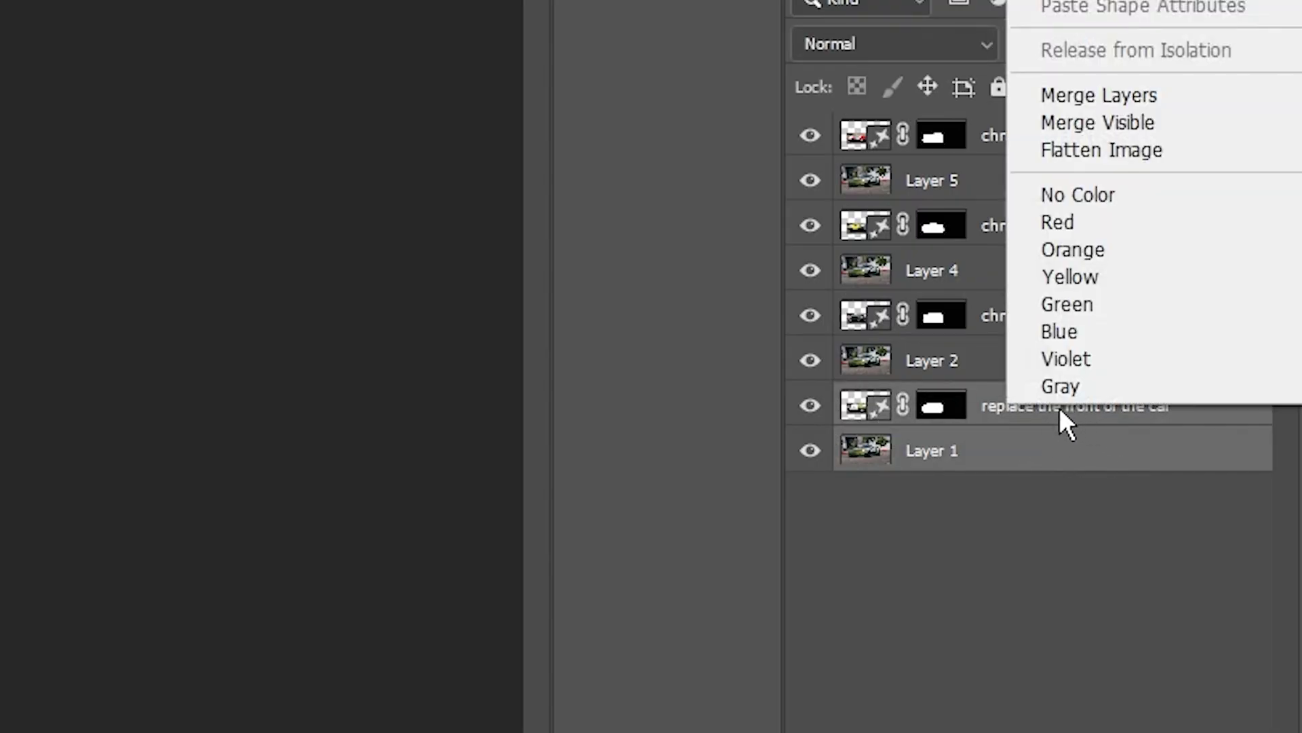
left_click(1187, 186)
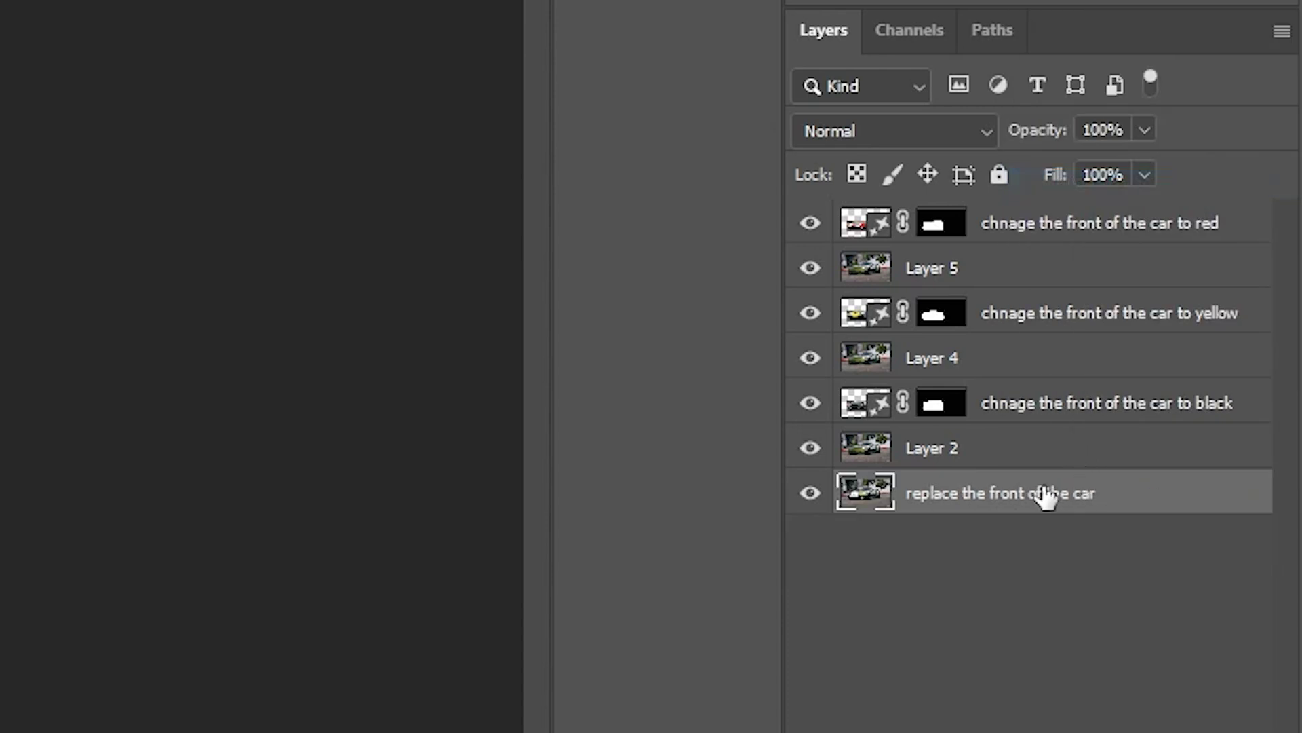
Merge the generative layer for the black car front with Layer 2.
left_click(1015, 462)
left_click(1074, 413, "shift")
right_click(1074, 413)
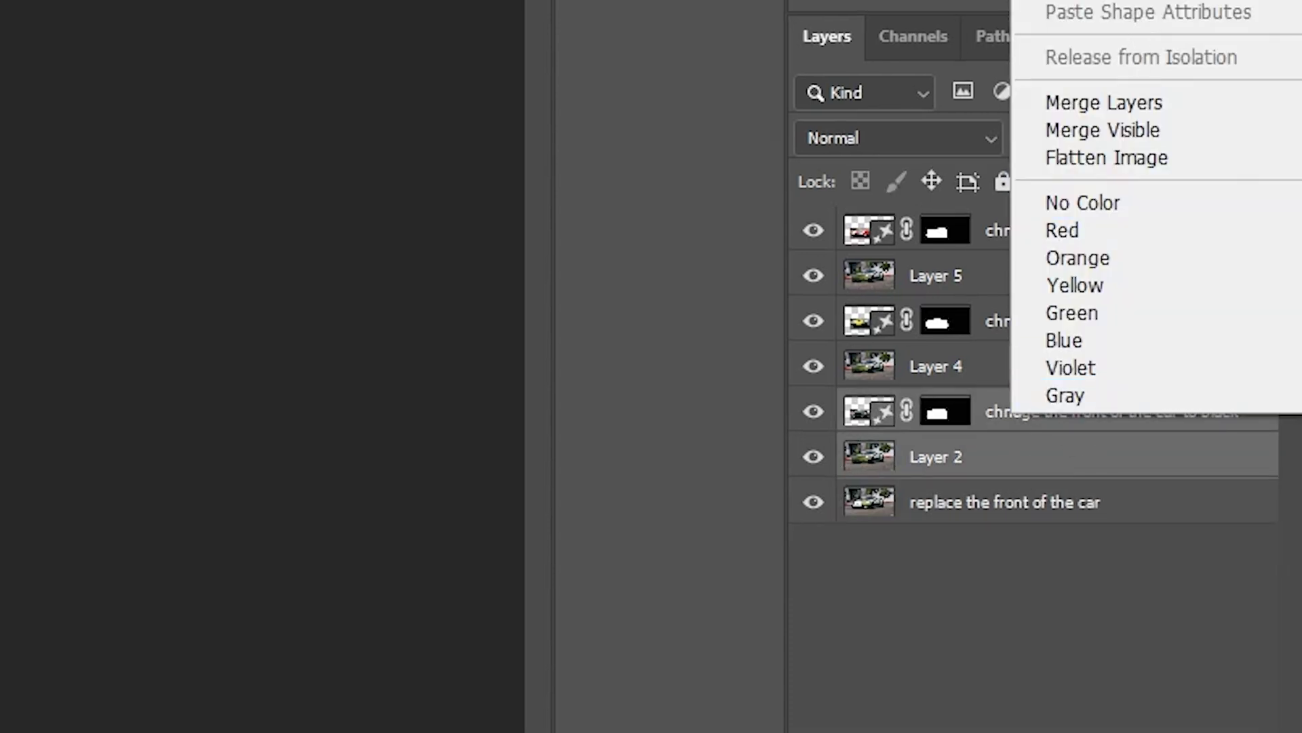
left_click(1168, 103)
Merge the generative layer for the yellow car front with Layer 4.
left_click(1034, 369)
left_click(1053, 333, "shift")
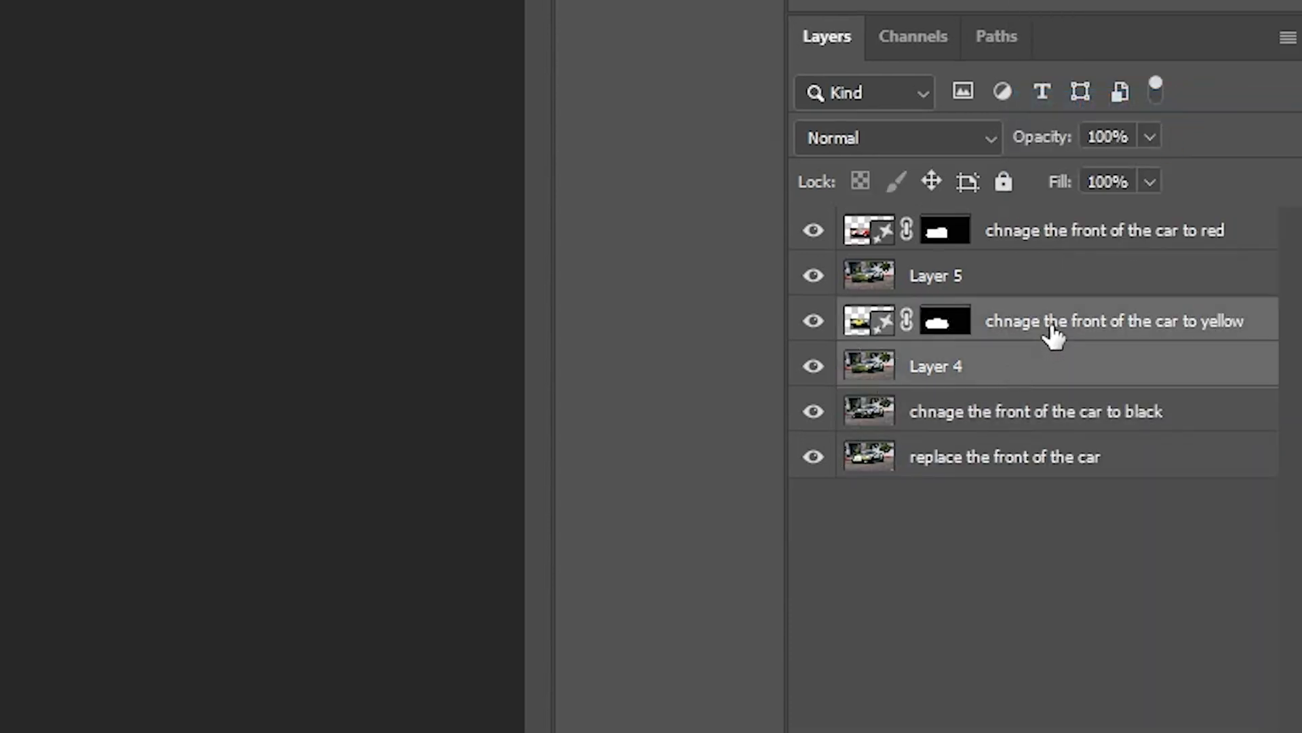
right_click(1053, 333)
left_click(1183, 12)
Merge the generative layer for the red car front with Layer 5.
left_click(1004, 277)
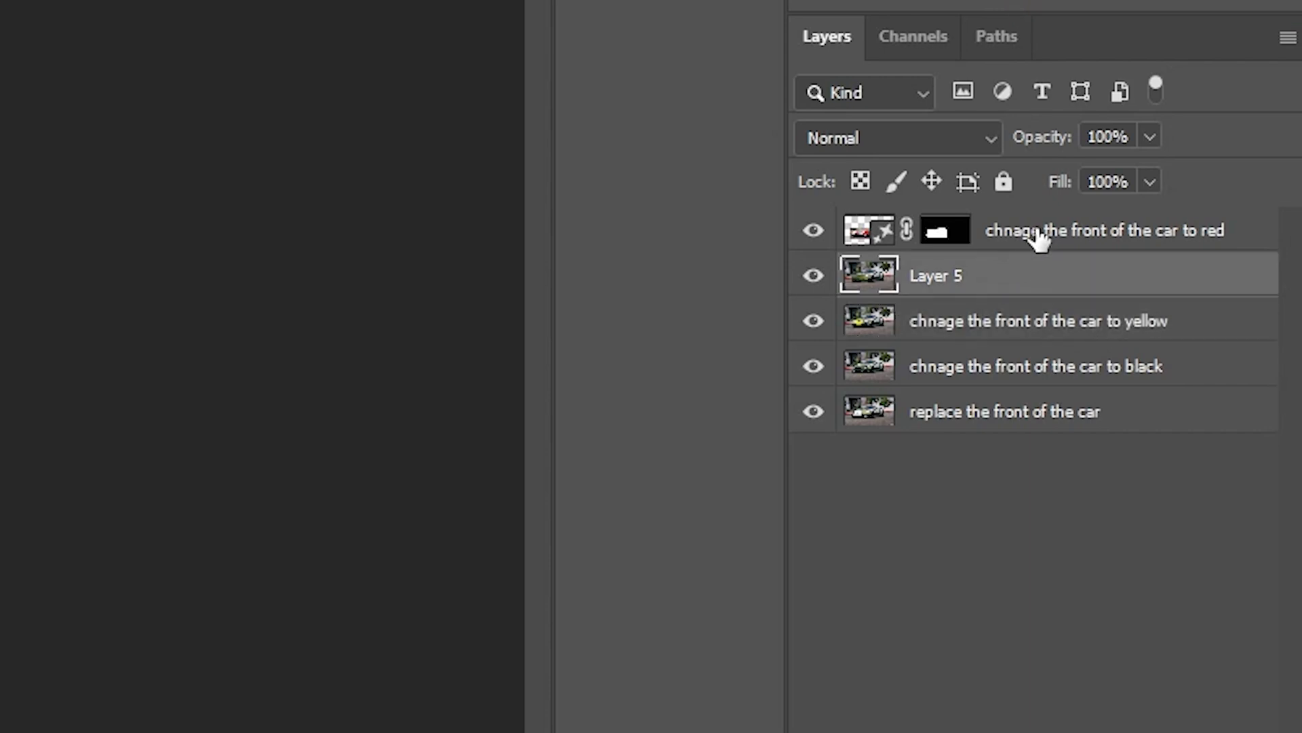
left_click(1038, 237, "shift")
right_click(1038, 237)
left_click(1167, 2)
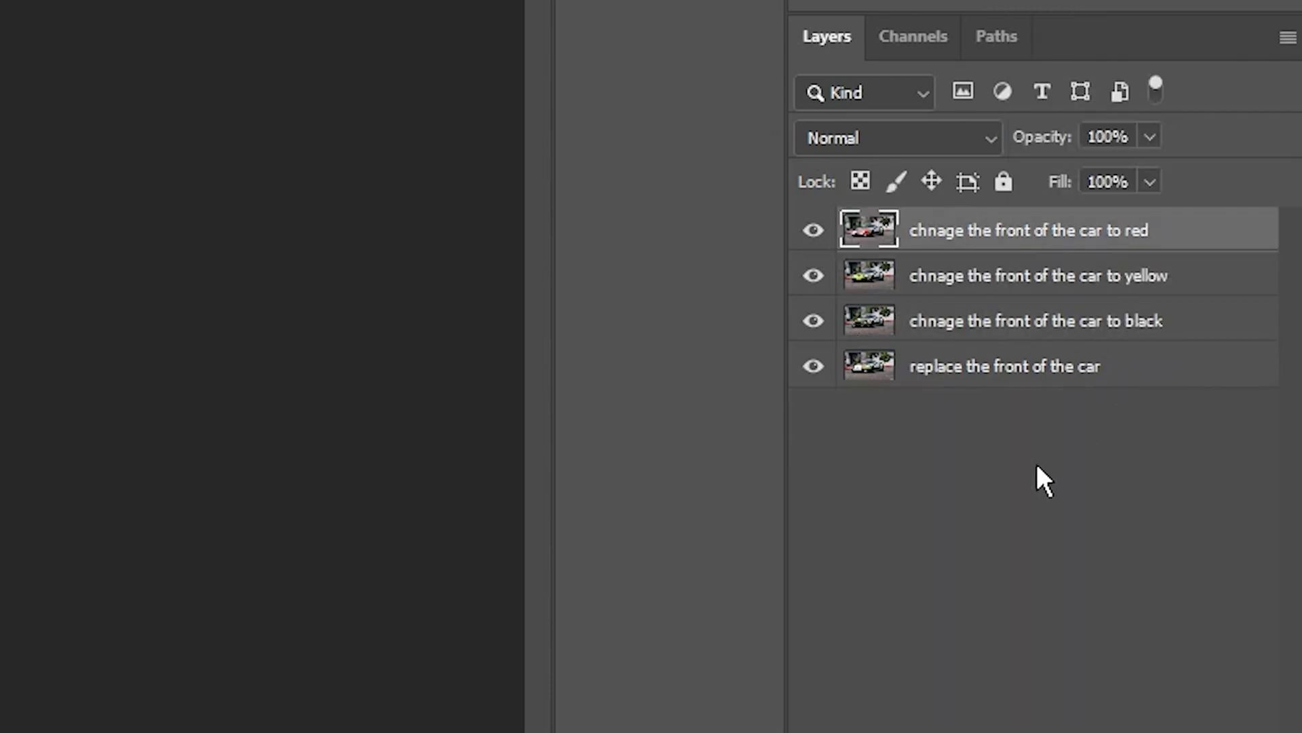
left_click(1037, 462)
Rename the merged "replace the front of the car" layer as 1 and the black-front layer as 2.
left_click(984, 369)
left_click(974, 407)
left_click(988, 375)
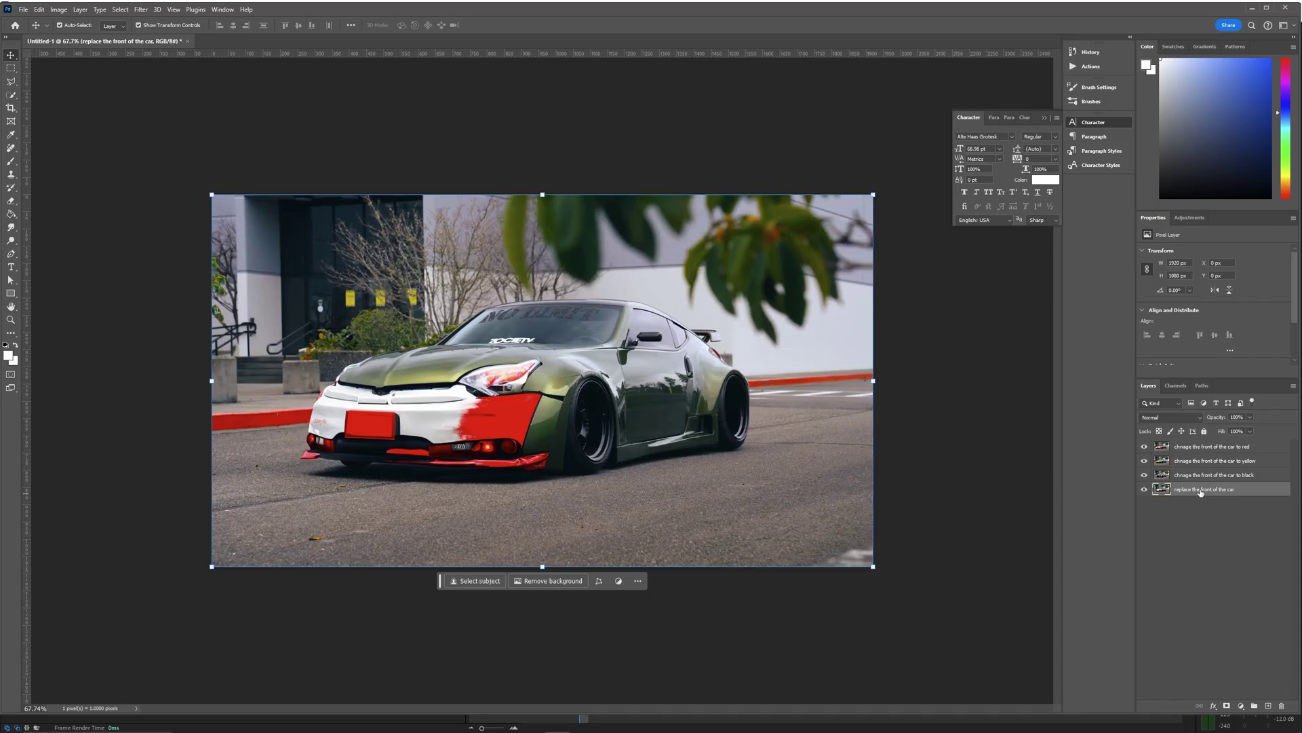
right_click(988, 375)
left_click(987, 378)
double_click(975, 369)
type("1")
double_click(1197, 475)
type("2")
Rename the yellow-front layer as 3 and the red-front layer as 4.
double_click(1191, 466)
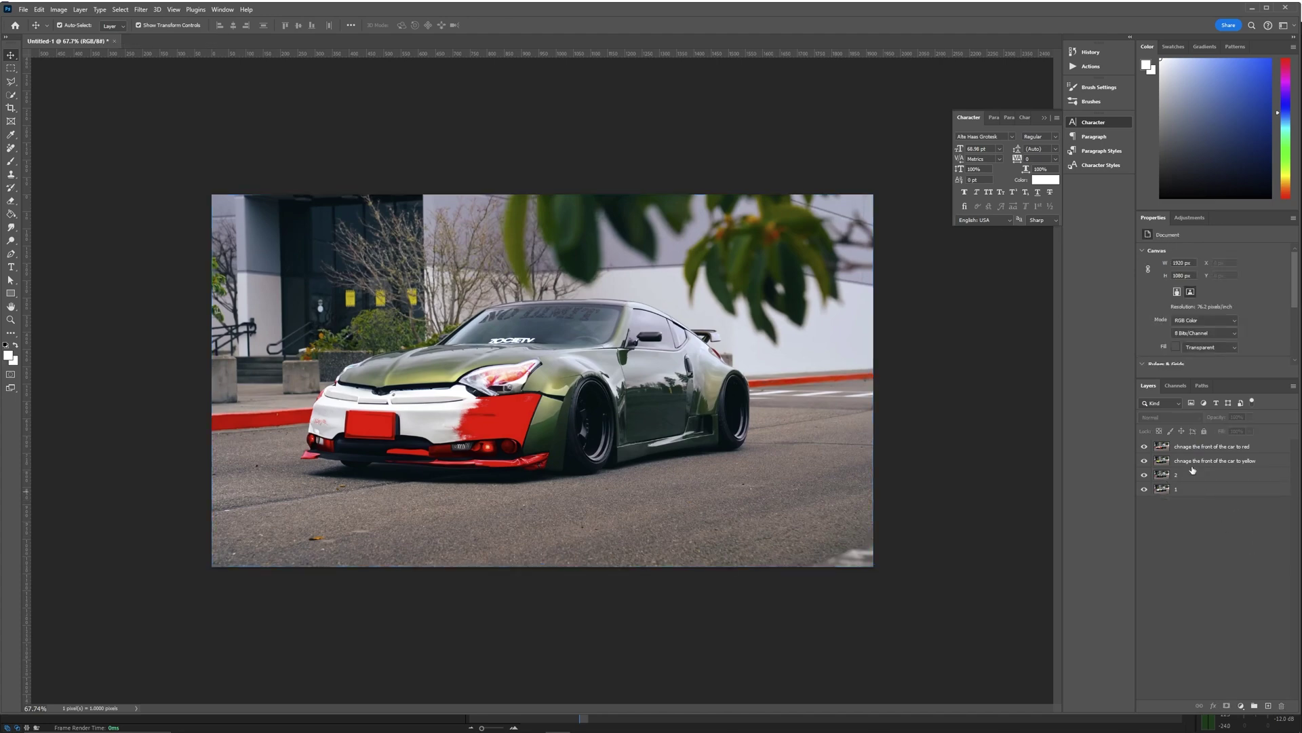
key("Escape")
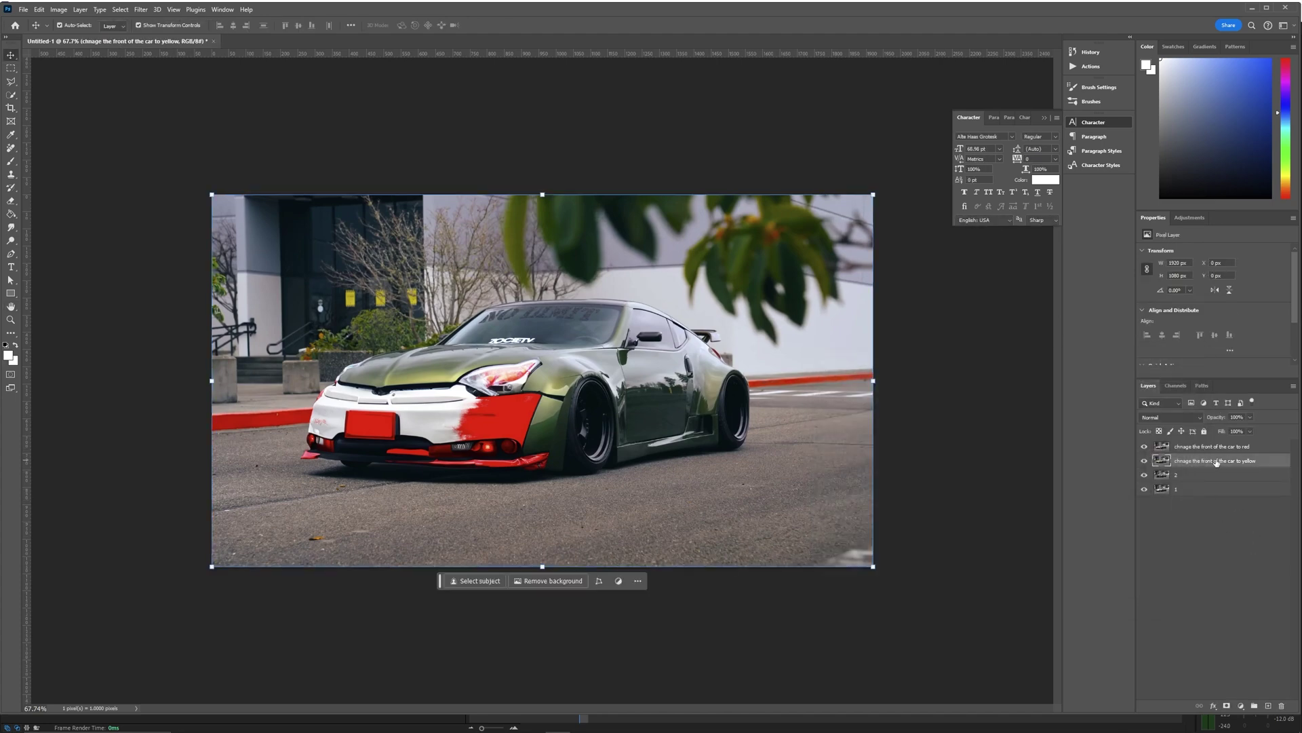
double_click(1209, 461)
double_click(1201, 446)
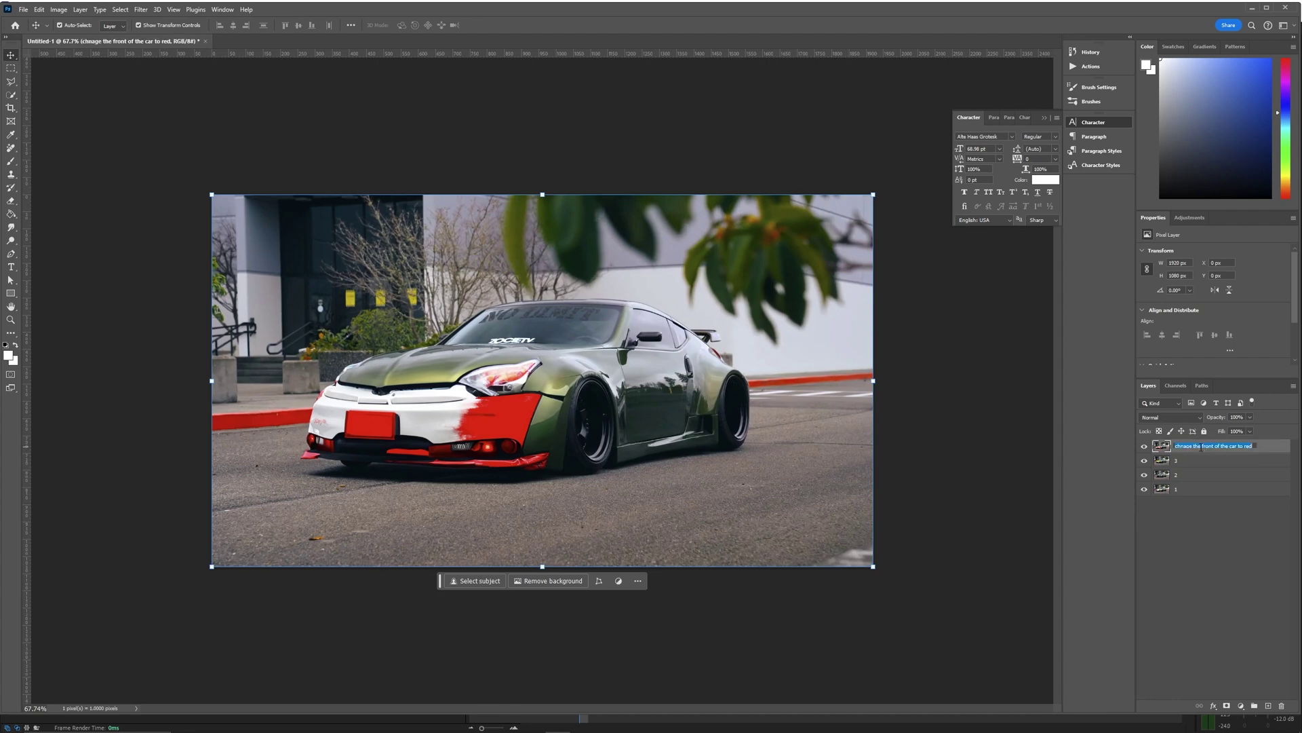
type("4")
left_click(1204, 554)
double_click(1194, 490)
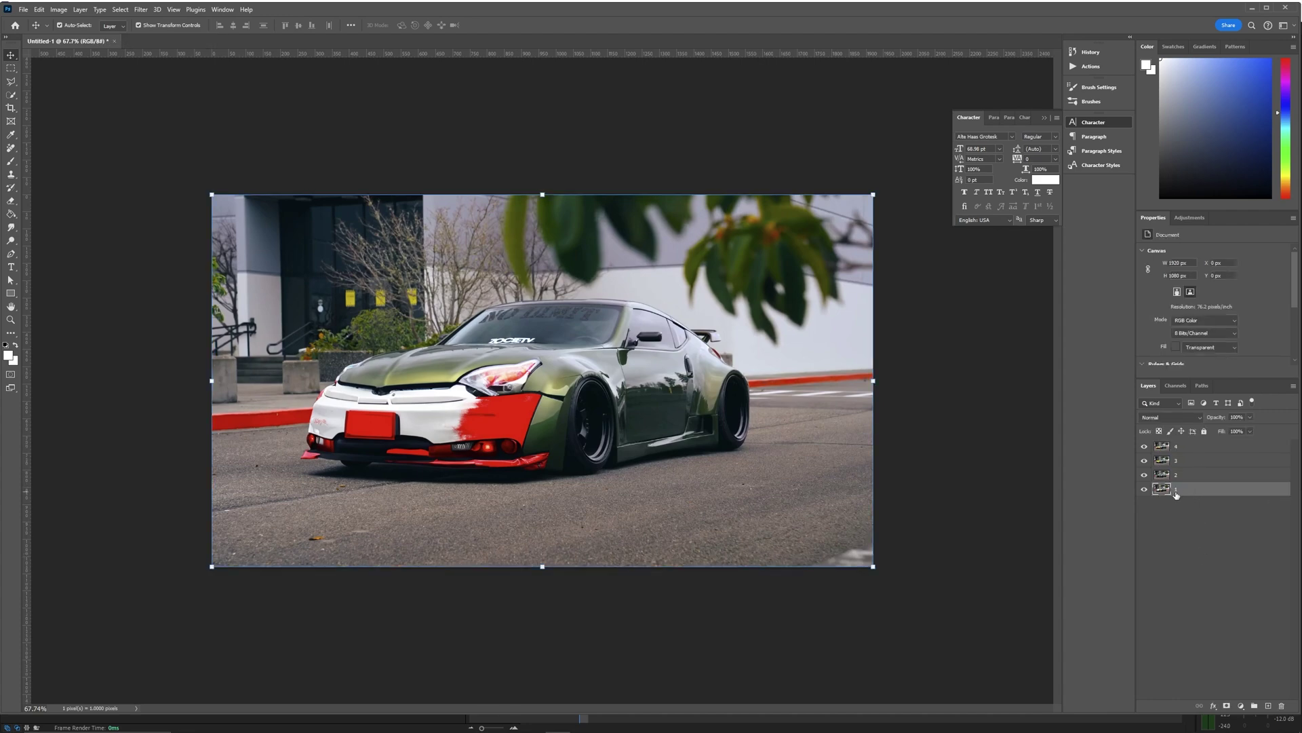
key("Escape")
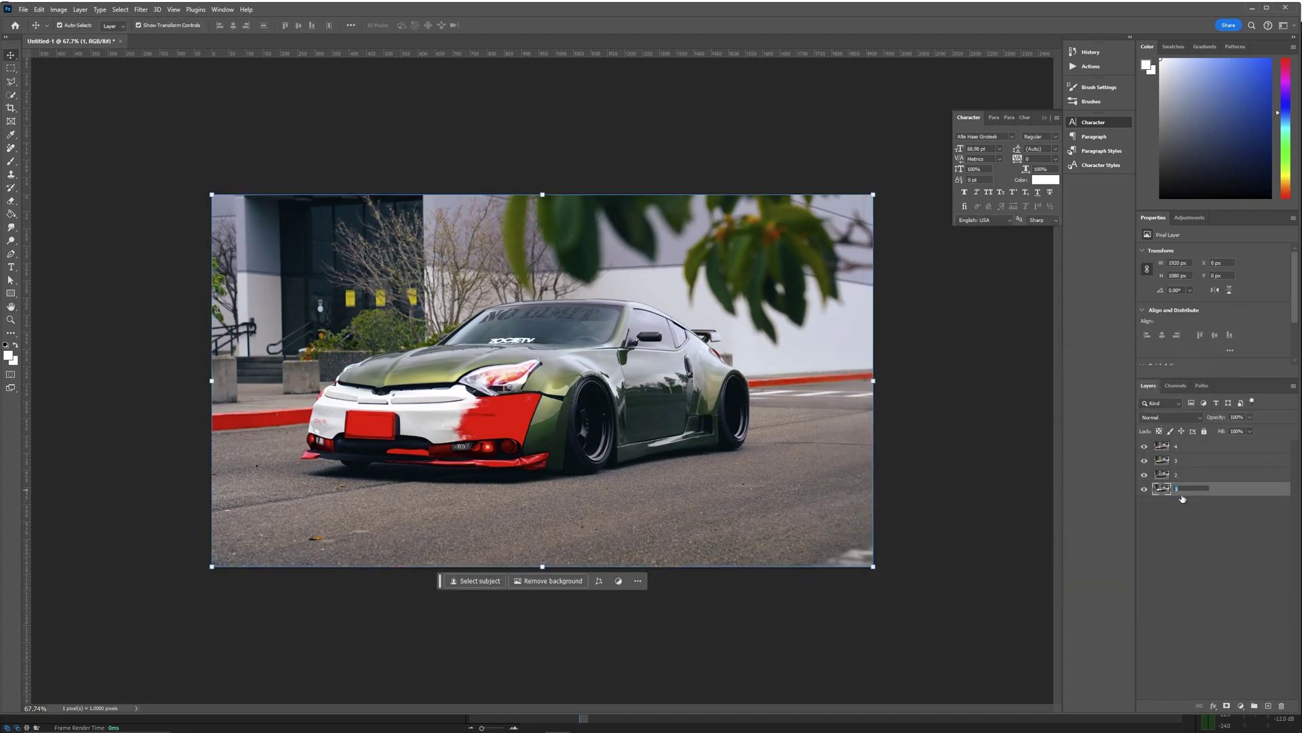
key("Return")
left_click(1198, 510)
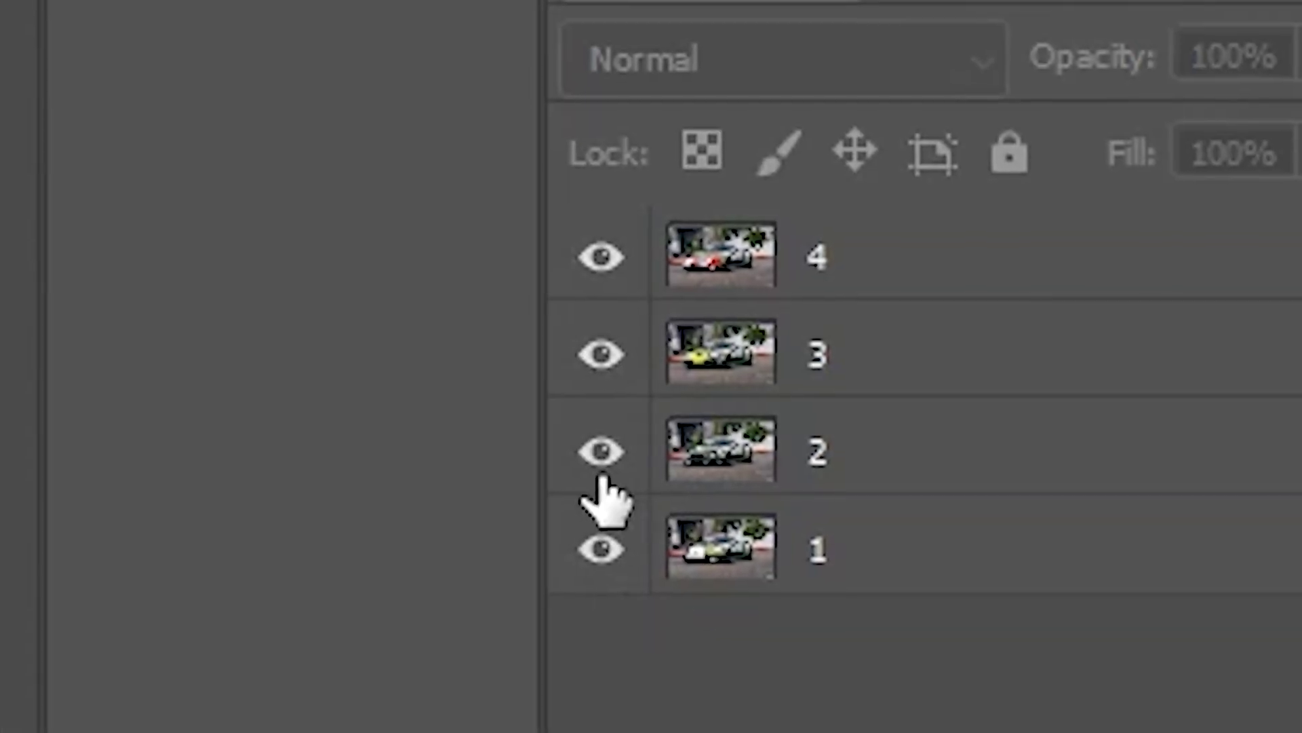
Hide and reshow layers 4, 3 and 2 to view the generated car front on each frame.
left_click_drag(600, 474, 597, 268)
left_click(595, 483)
left_click(607, 335)
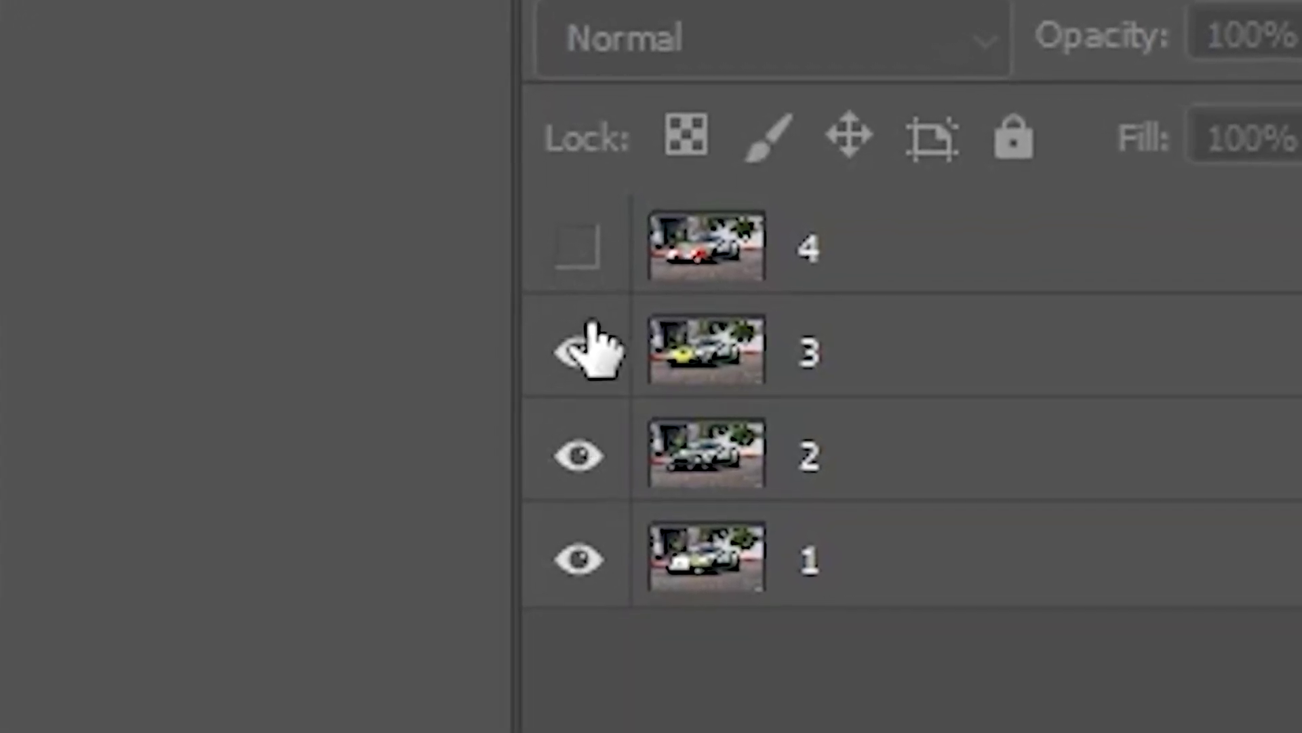
left_click(581, 258)
left_click(581, 256)
left_click(588, 347)
left_click(580, 456)
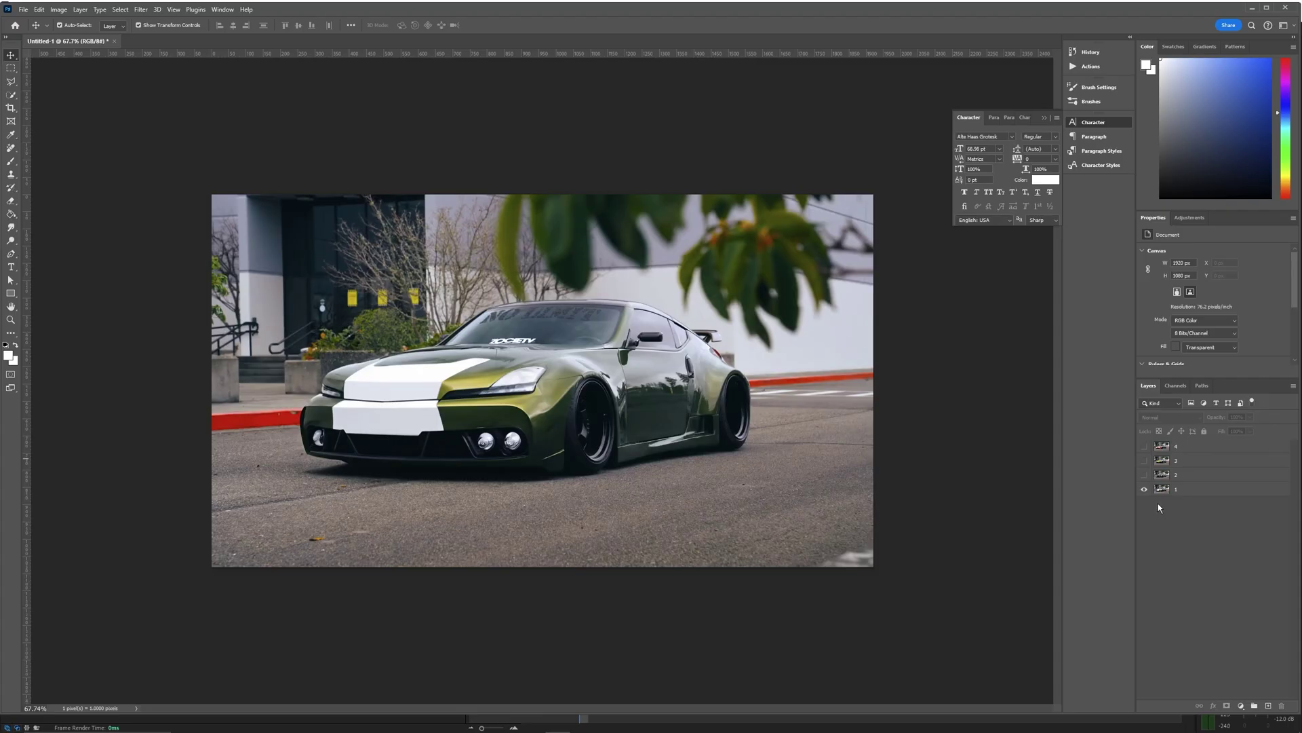
left_click(1144, 460)
left_click(1144, 446)
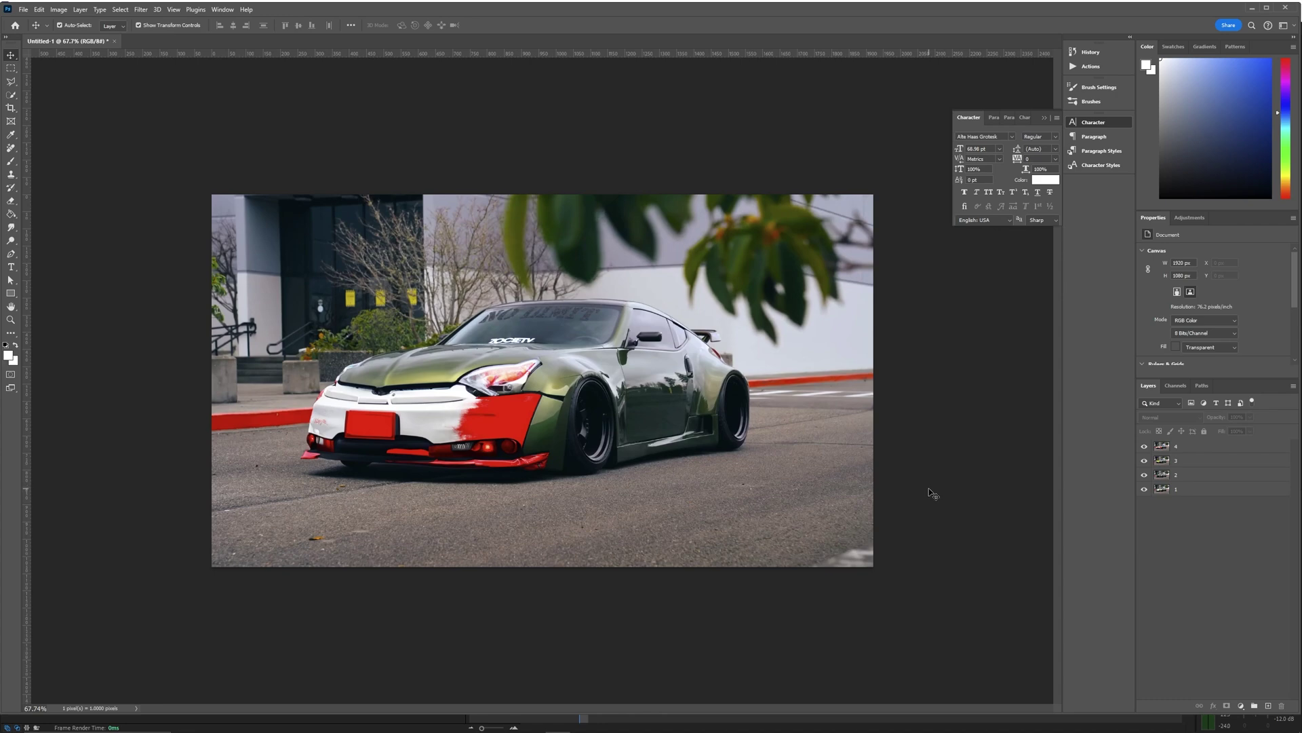
Export layers 1 through 4 together as separate 1920 x 1080 JPG files at 100% quality into the AI CAR folder.
left_click(1190, 491)
left_click(1194, 453, "shift")
right_click(1193, 454)
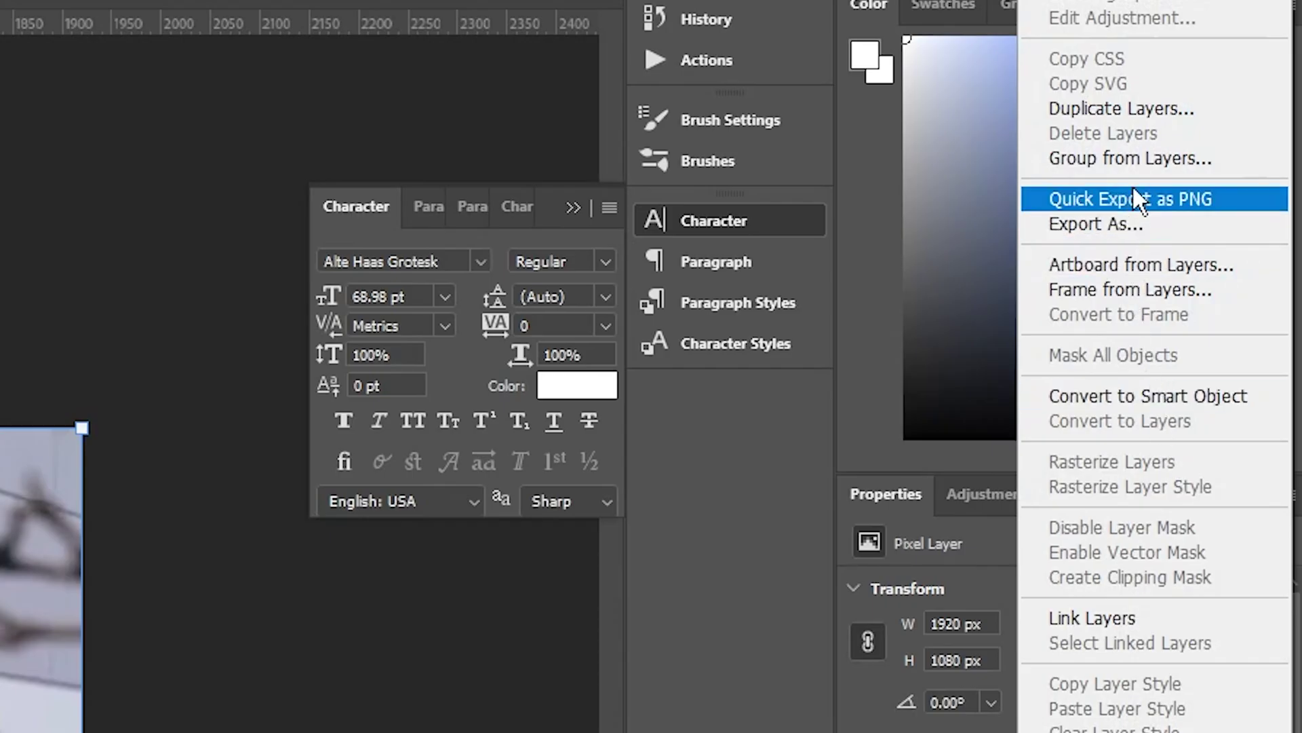
left_click(1225, 123)
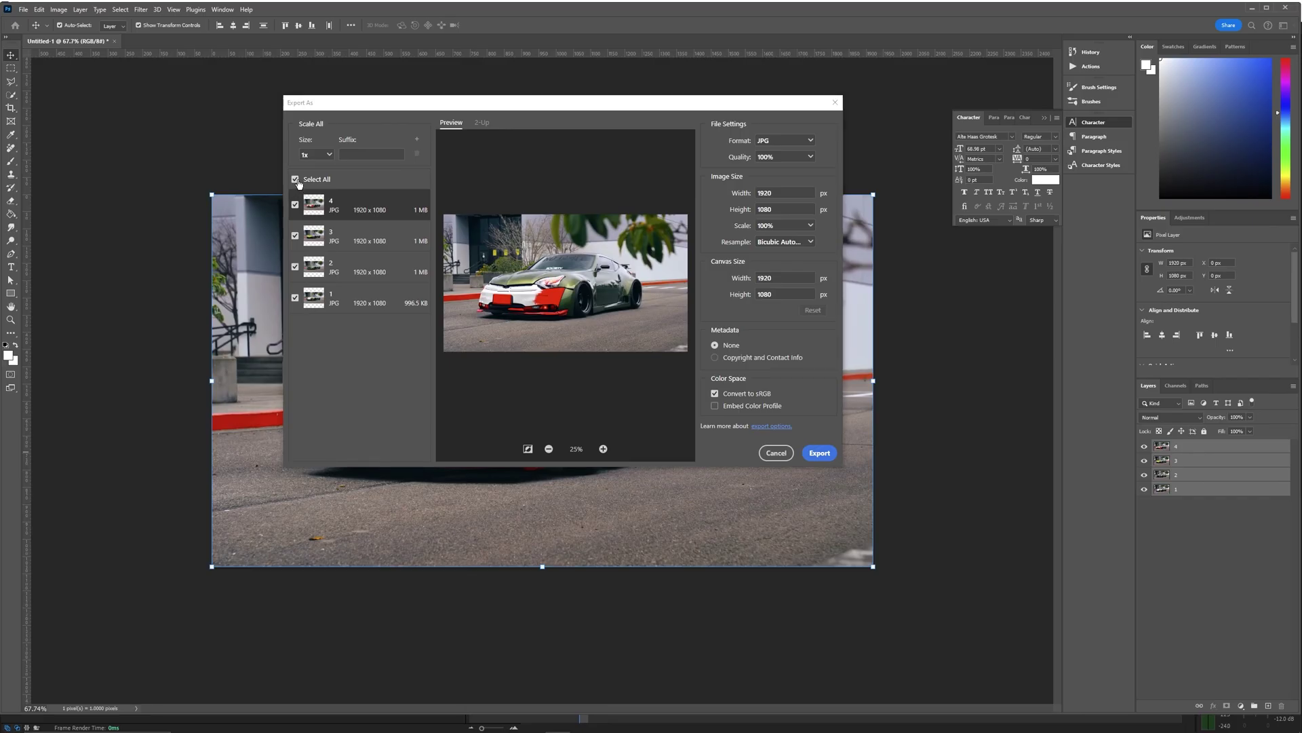
left_click(296, 180)
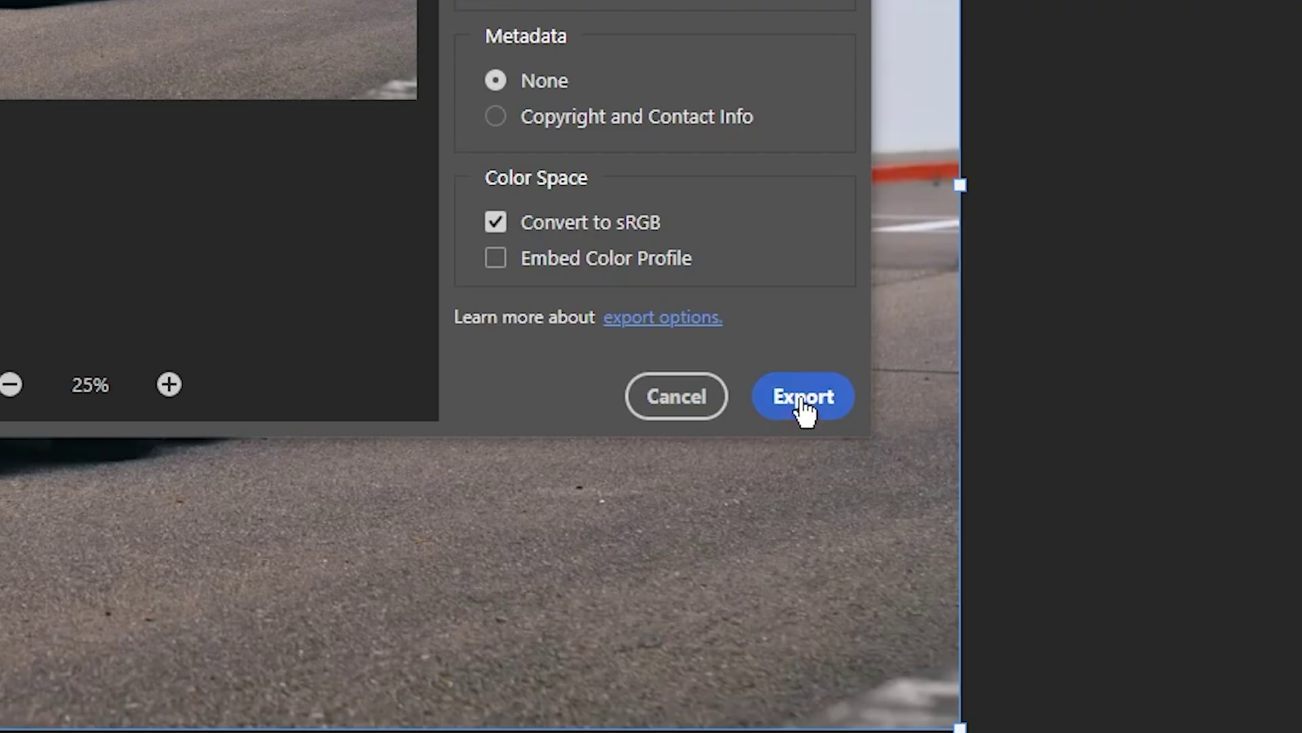
left_click(801, 400)
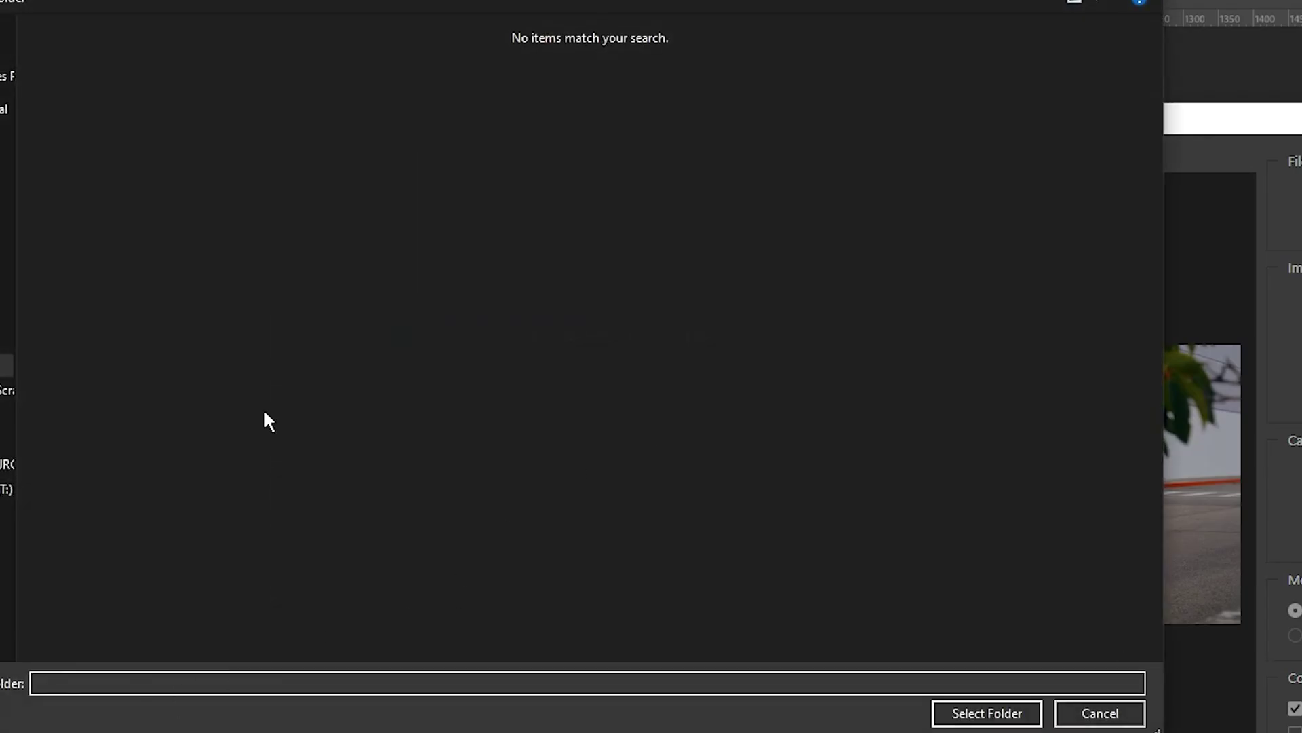
left_click(985, 707)
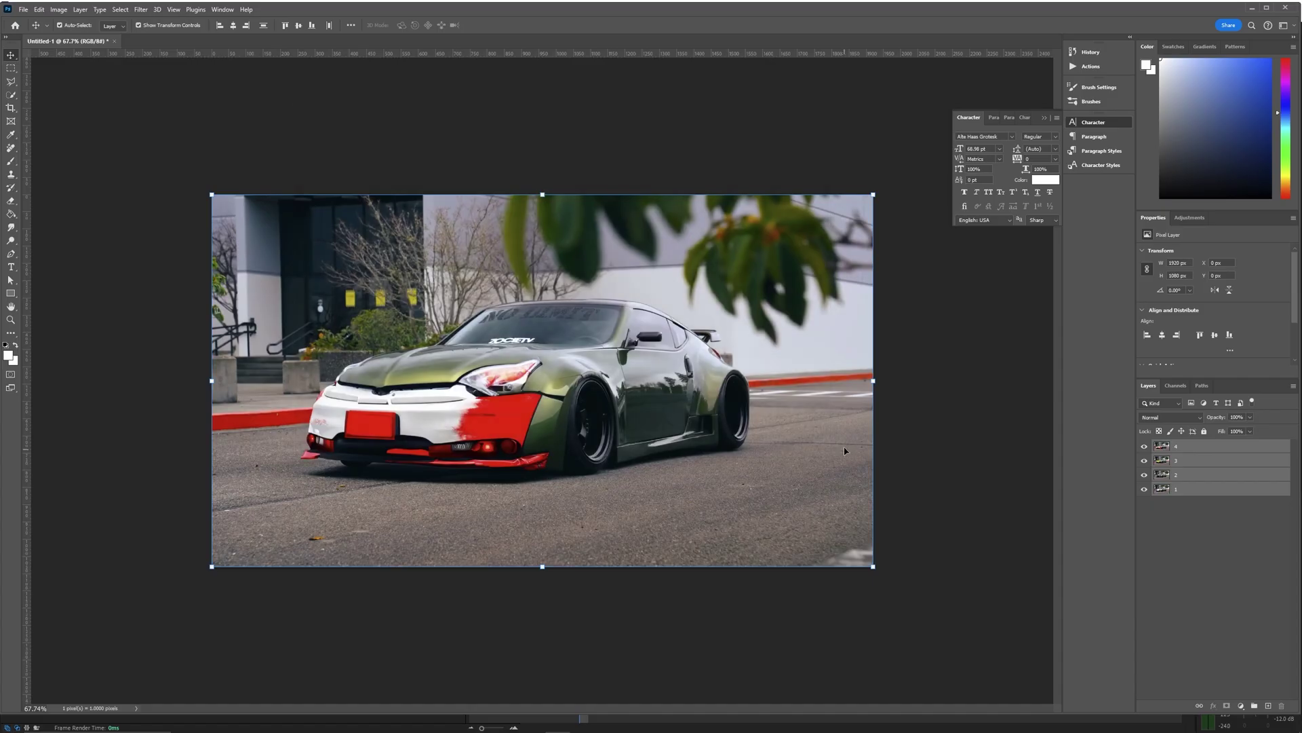
Switch to After Effects and import 1.jpg to 4.jpg from the AI CAR folder on disk into the project's AI CAR folder.
mouse_move(583, 730)
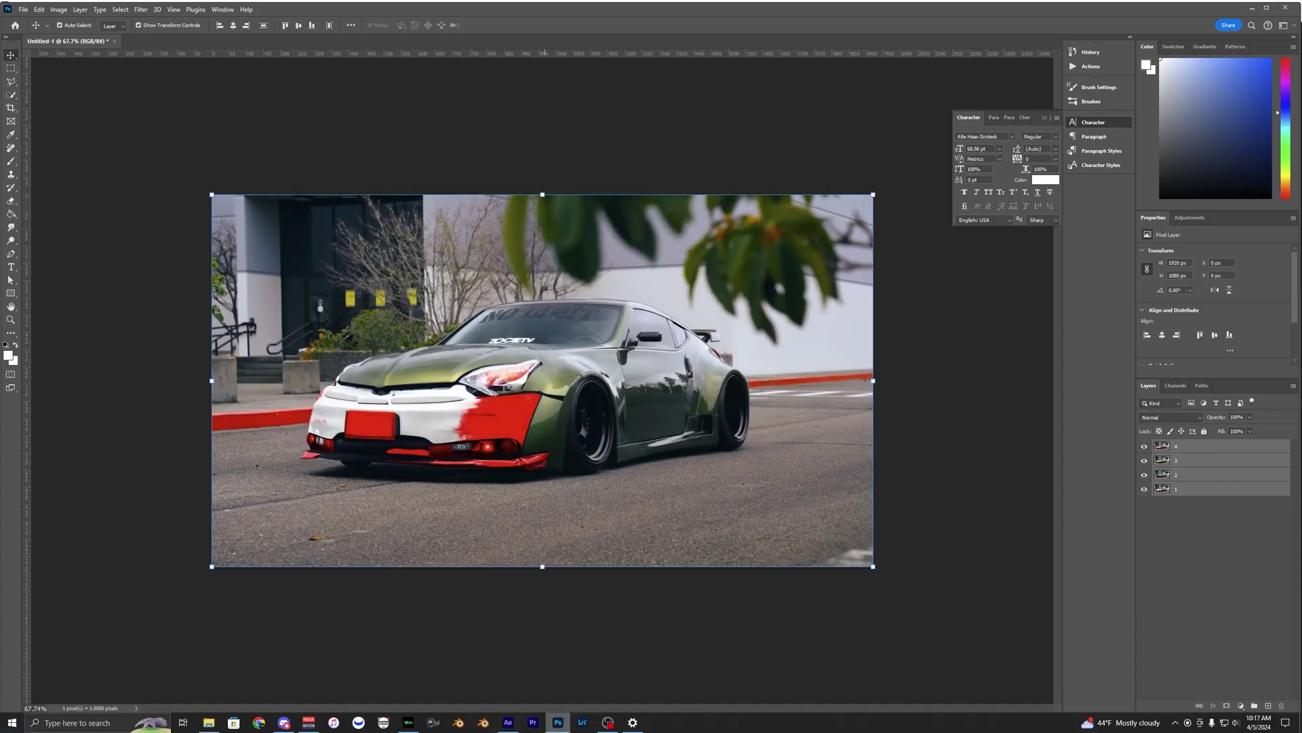
left_click(508, 722)
left_click(543, 517)
left_click_drag(567, 523, 581, 521)
left_click_drag(410, 184, 580, 534)
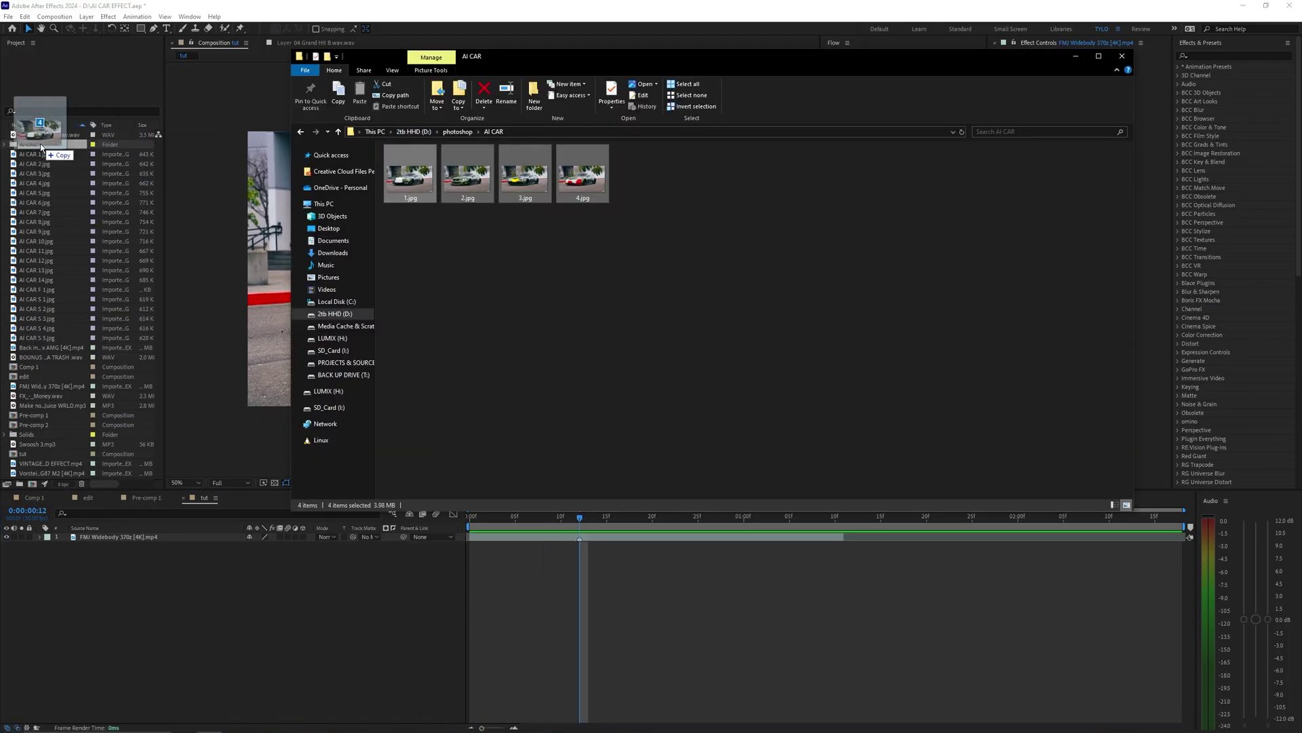
left_click(48, 155)
Place 1.jpg above the car clip starting at frame 12 and trim it to end at frame 16.
left_click(586, 545)
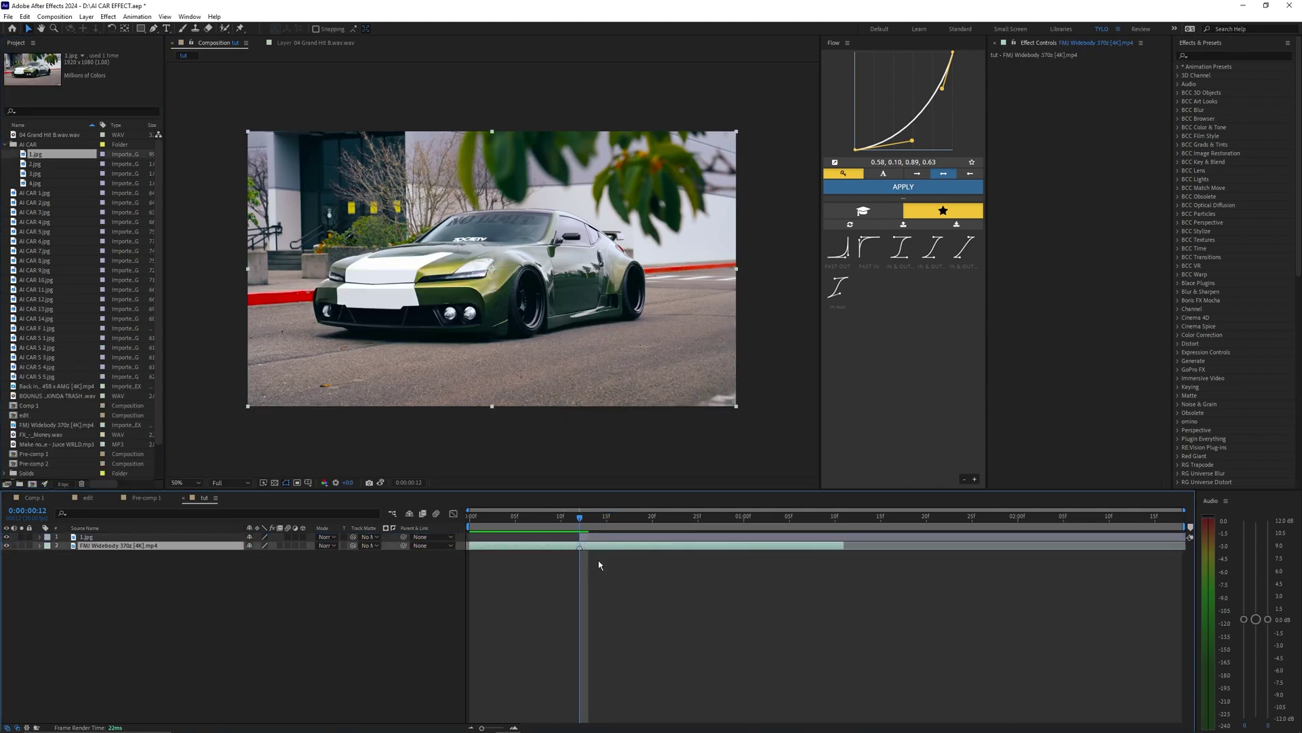
scroll(590, 567, "up", 3)
left_click(577, 537)
scroll(578, 541, "down", 3)
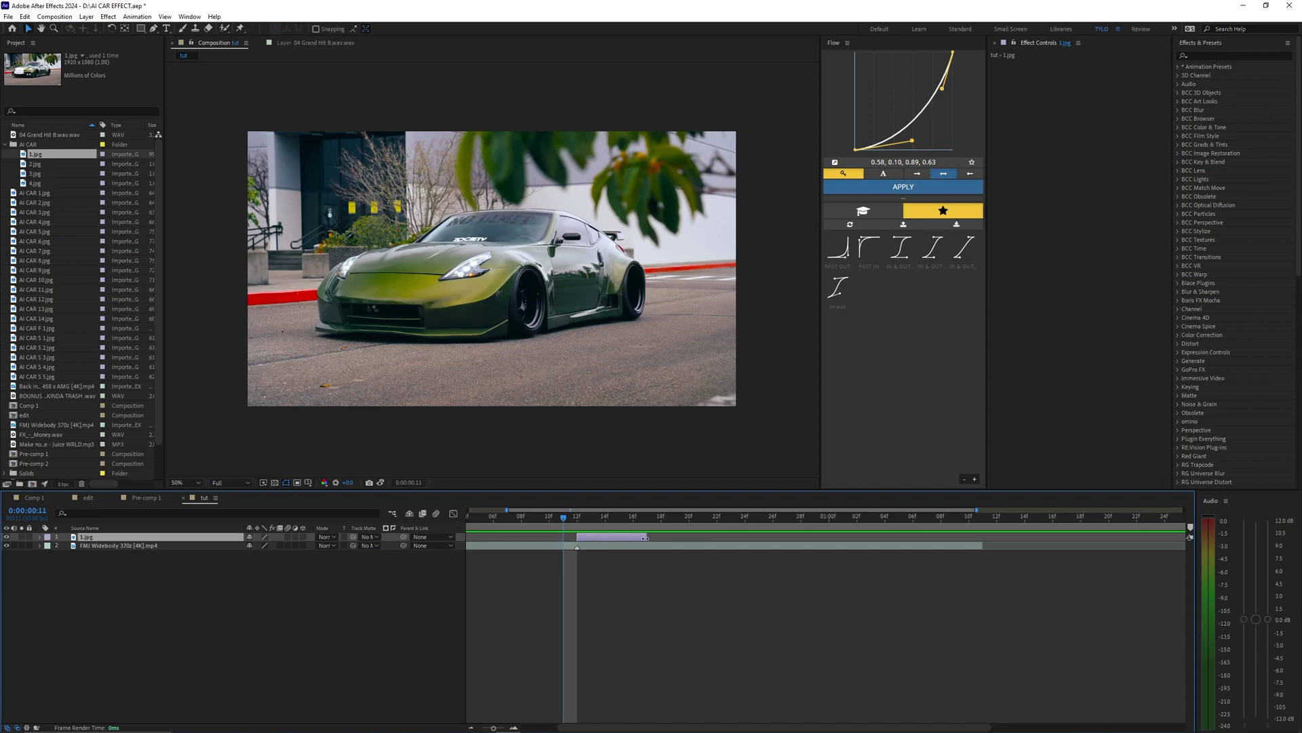
left_click_drag(646, 537, 632, 537)
Advance the current time frame by frame to frame 16, directly after the end of 1.jpg.
key("Page_Down")
key("Page_Down")
key("Page_Down")
key("Page_Down")
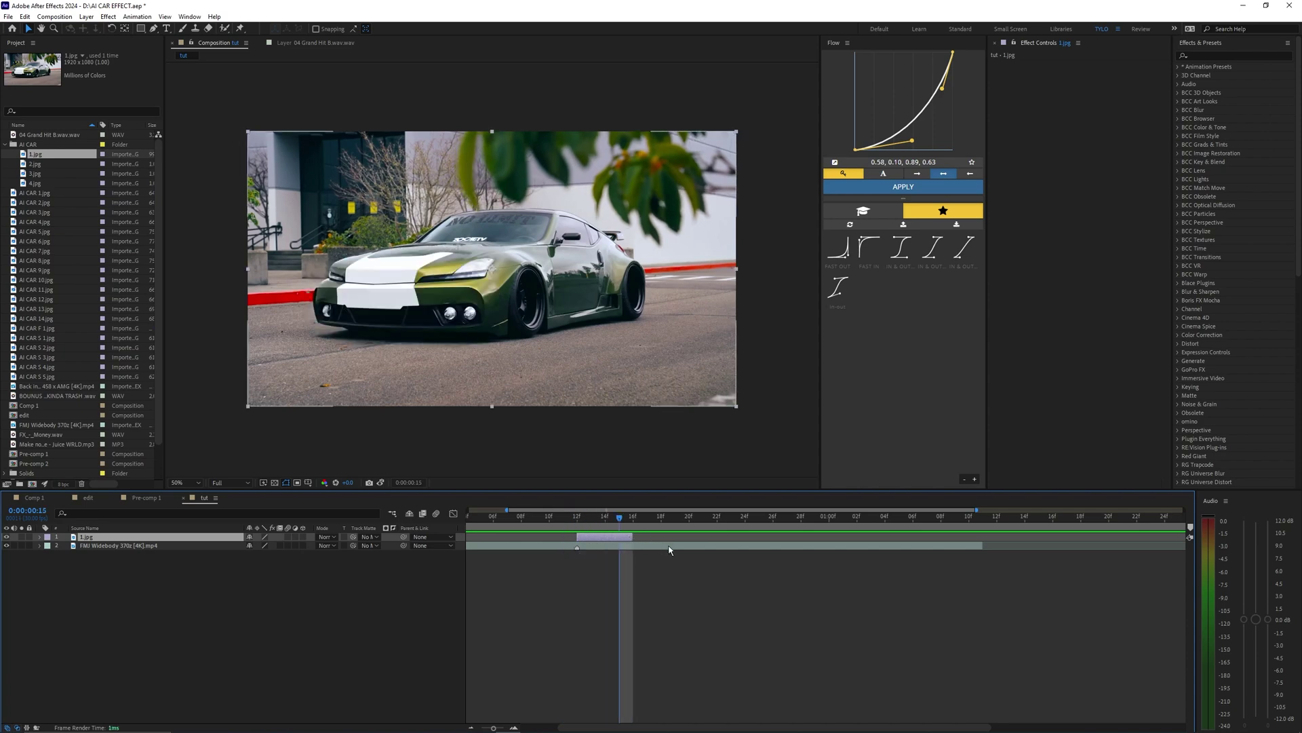
key("Page_Down")
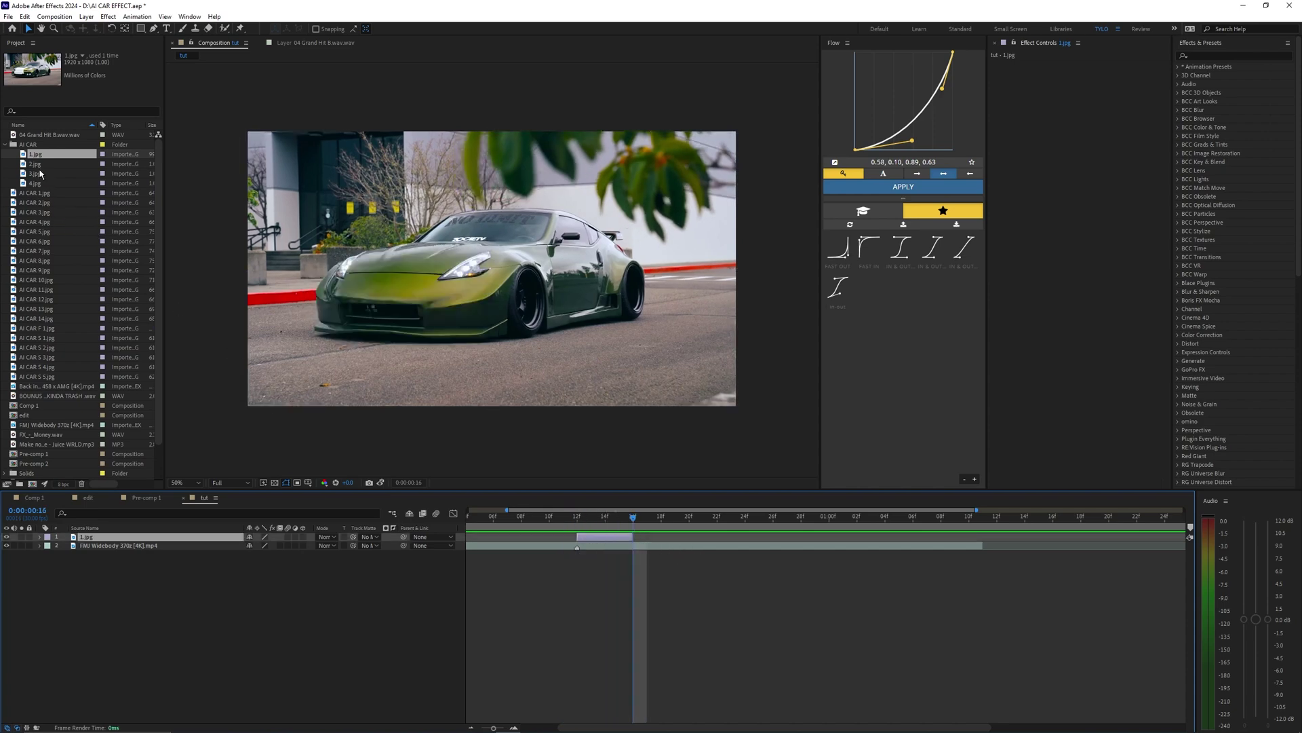
Place 2.jpg above 1.jpg starting at frame 16 and trim it to end at frame 20.
left_click_drag(38, 164, 682, 538)
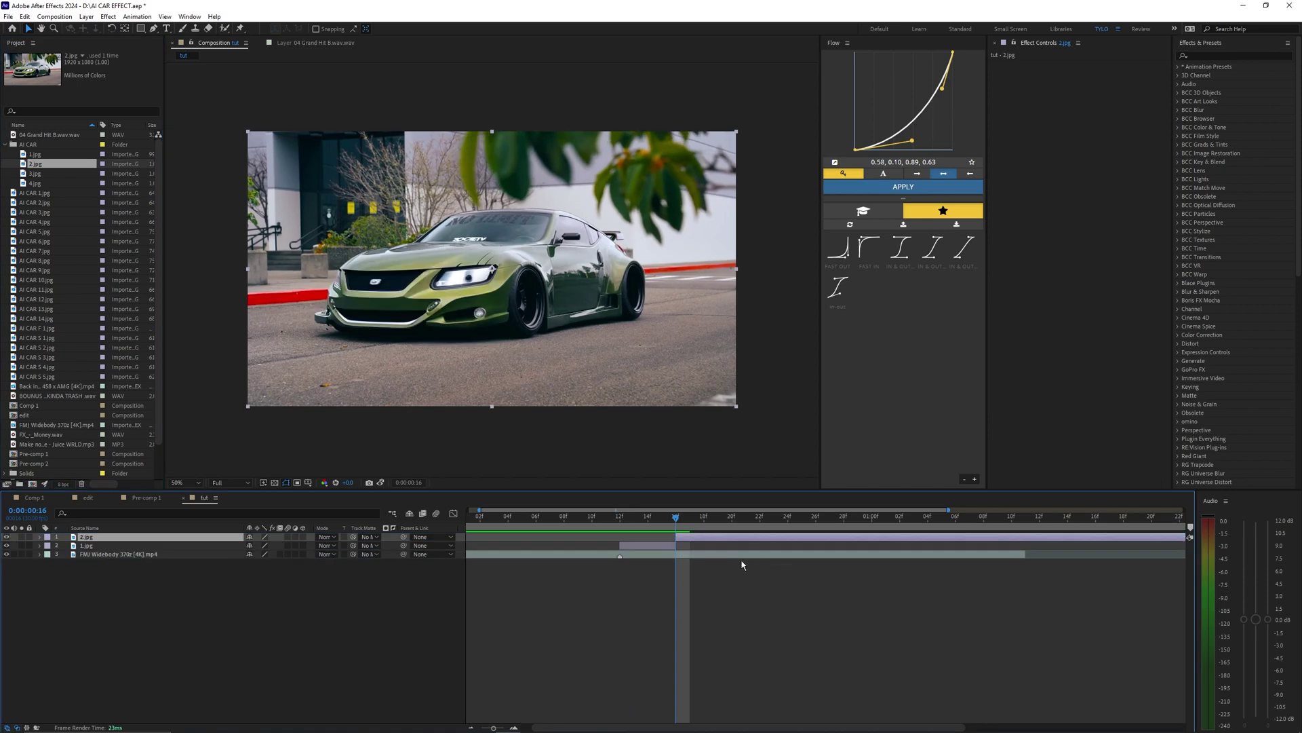
left_click_drag(708, 591, 604, 601)
key("Page_Down")
key("Page_Down")
key("Page_Down")
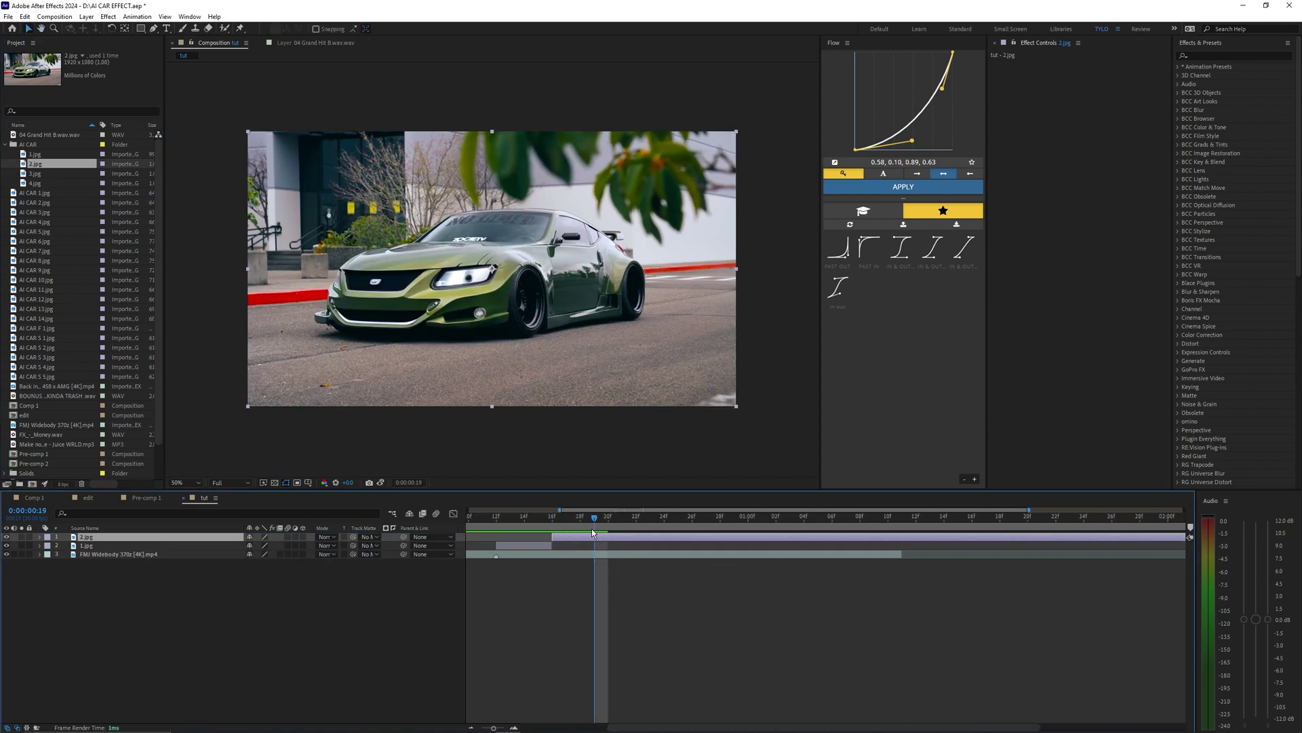
key("alt+bracketright")
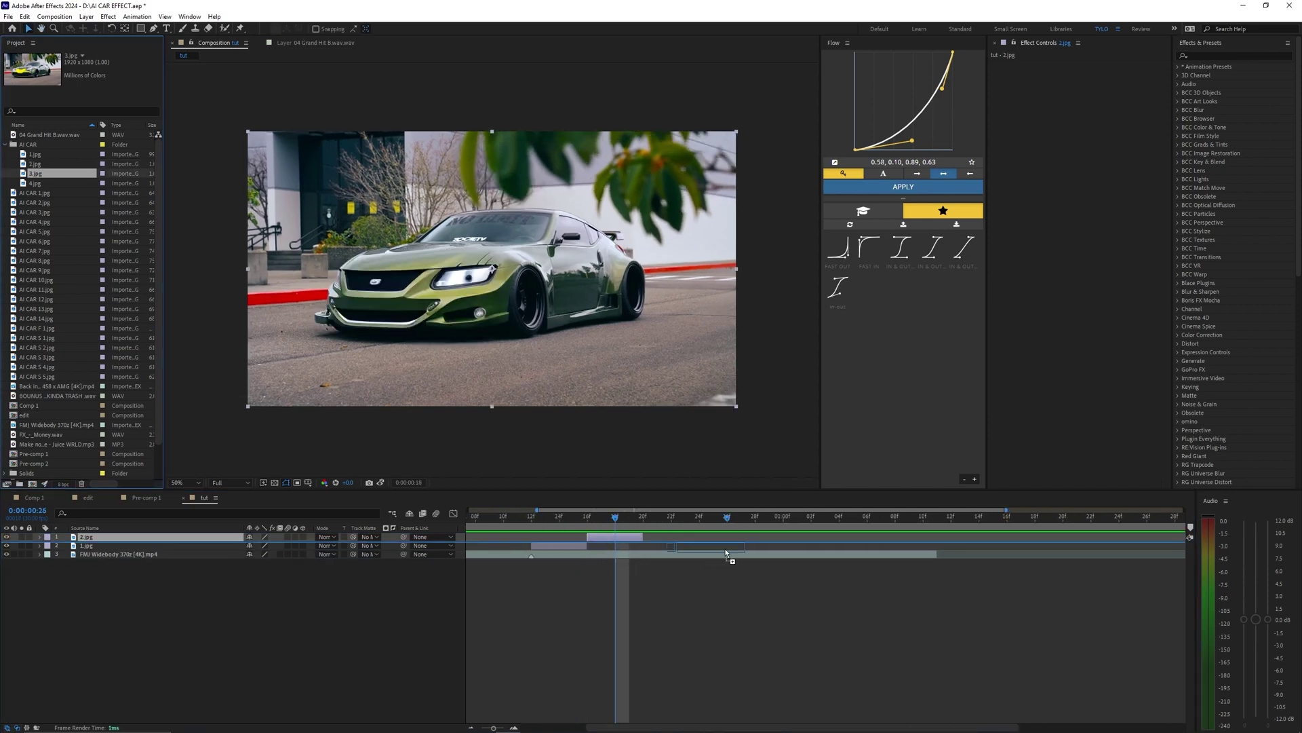
Place 3.jpg from frame 20 to 24 and 4.jpg from frame 24 to 28 above the other layers.
left_click_drag(730, 558, 681, 521)
key("Page_Down")
key("Page_Down")
key("alt+bracketright")
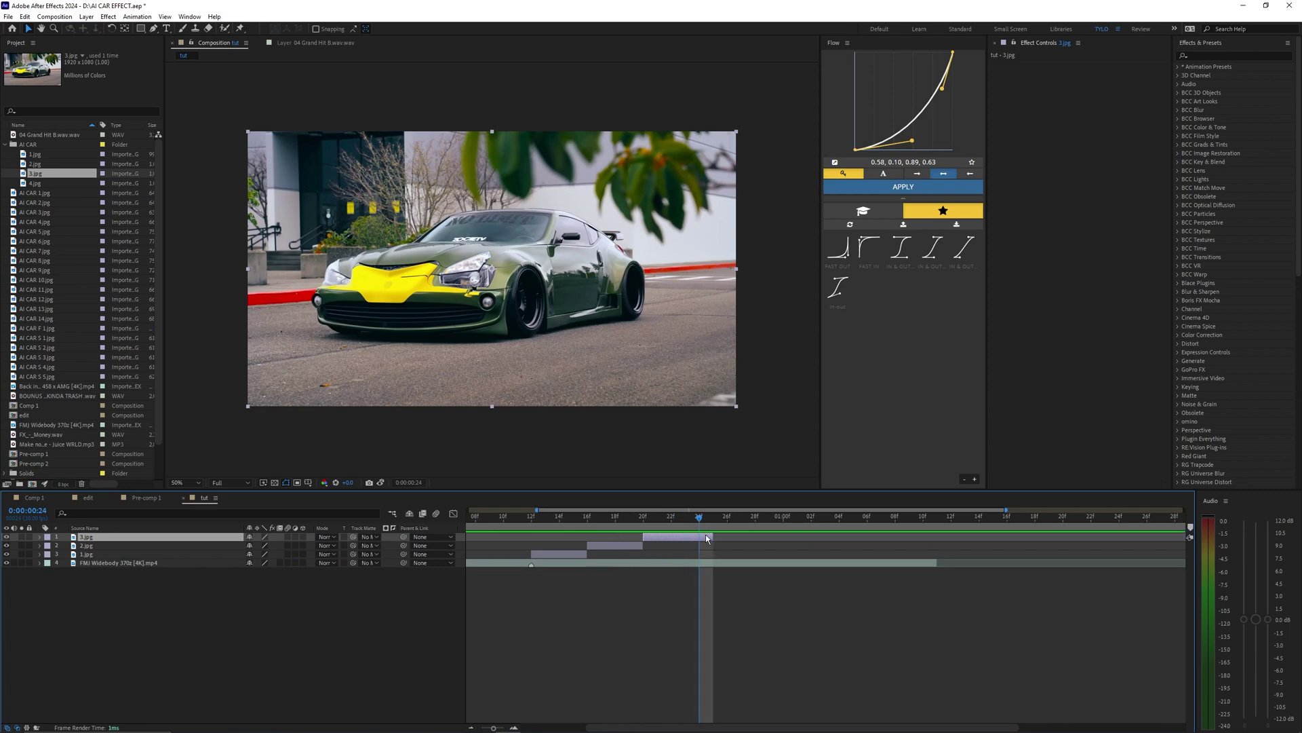
left_click(34, 183)
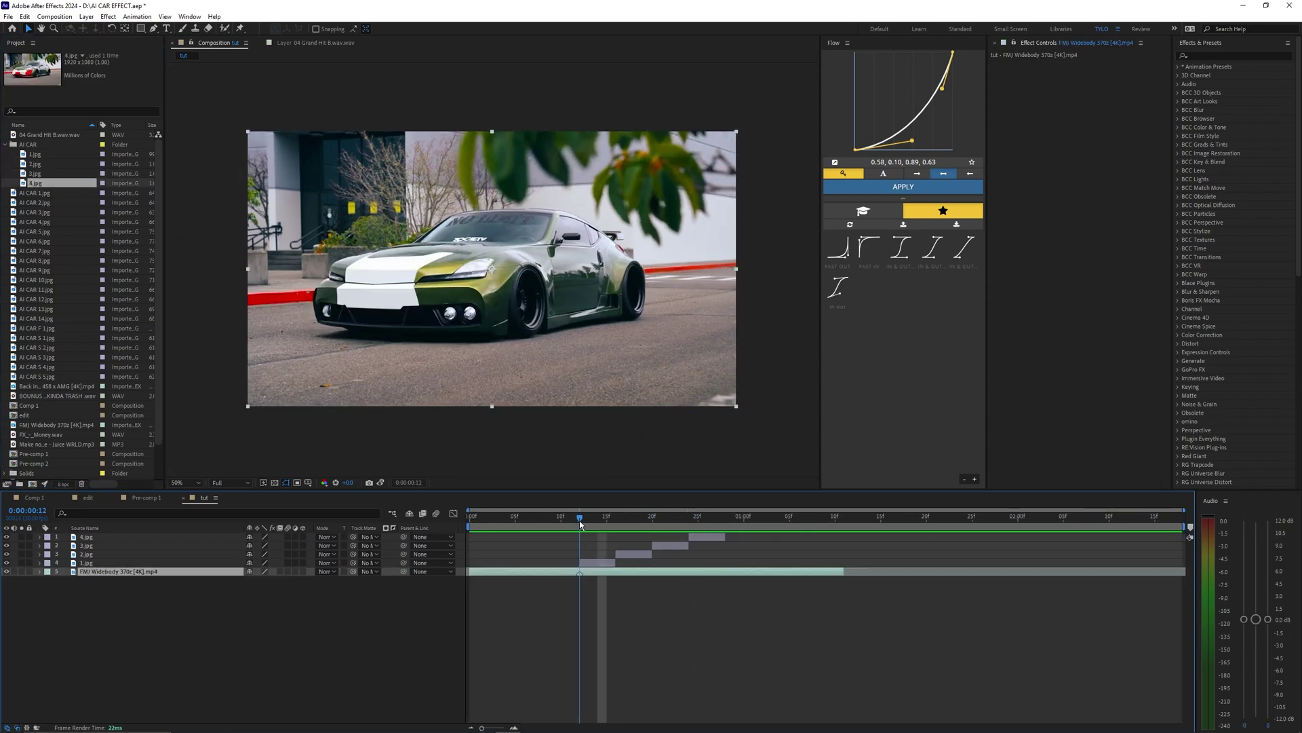
Step from frame 12 to frame 16 and examine how the four staggered images line up above the car clip.
left_click(582, 524)
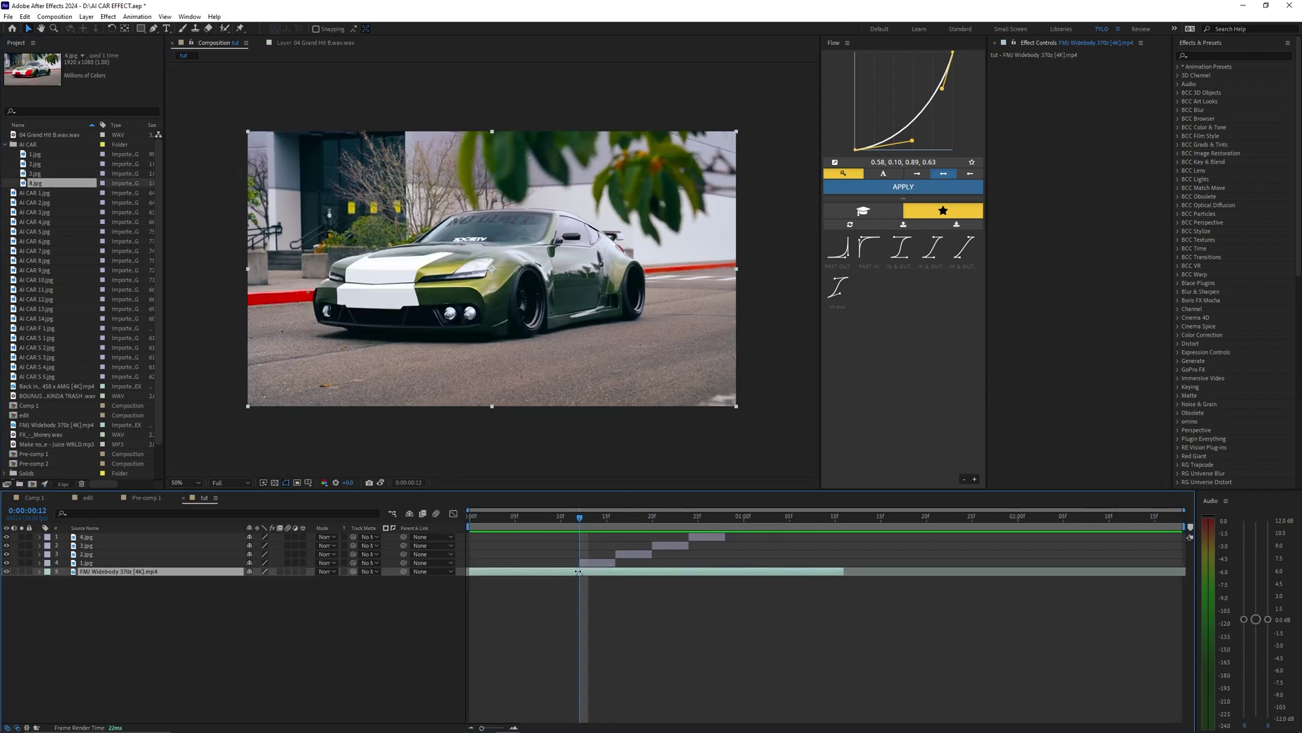
key("Page_Down")
key("Page_Down")
key("Page_Down")
key("Page_Down")
left_click(604, 563)
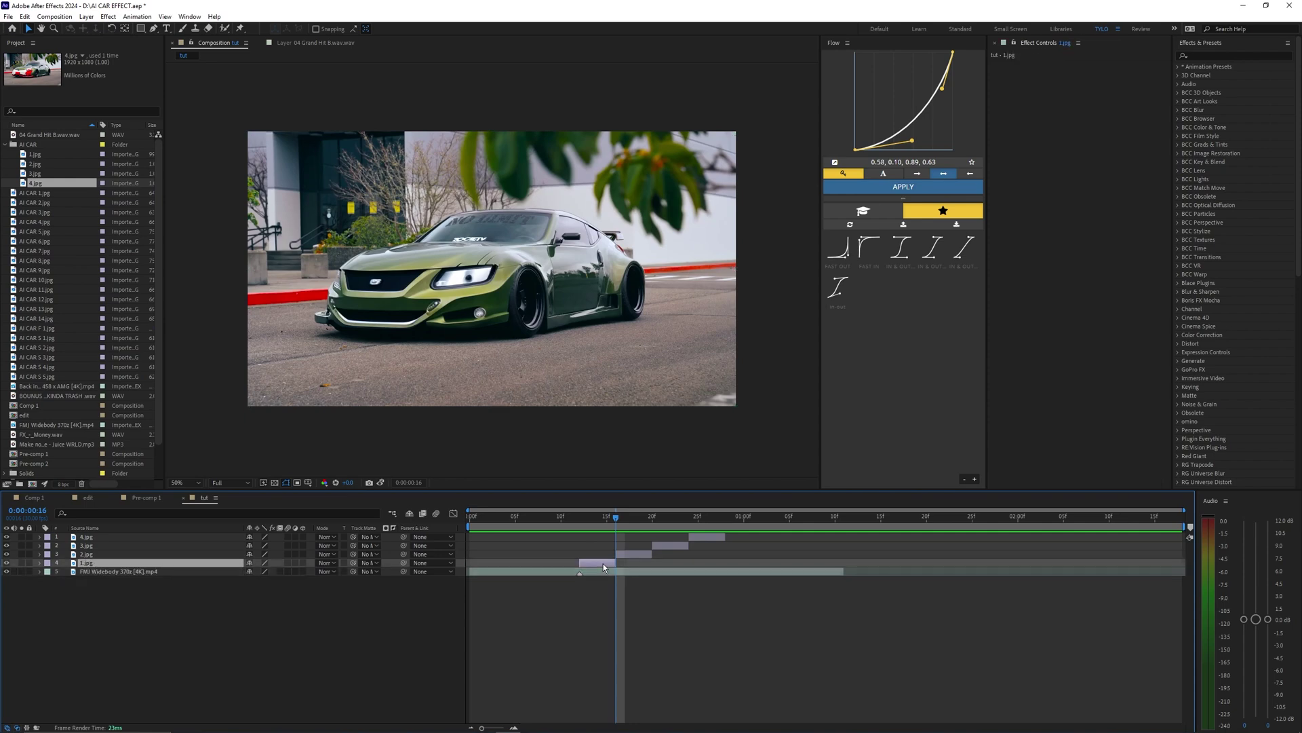
left_click(666, 555)
left_click(675, 545)
left_click(714, 535)
left_click(649, 569)
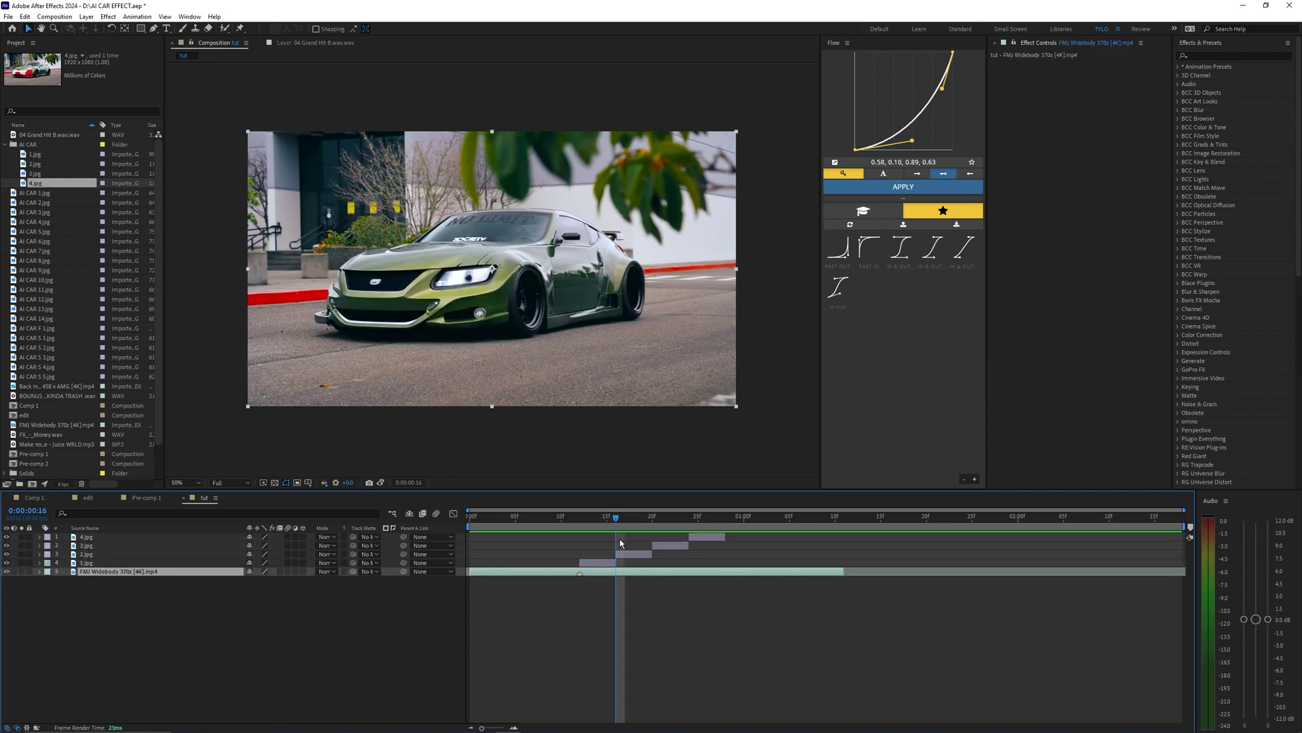
Split the car clip at frame 17 and move its second part to start at frame 28, directly after 4.jpg.
key("Page_Down")
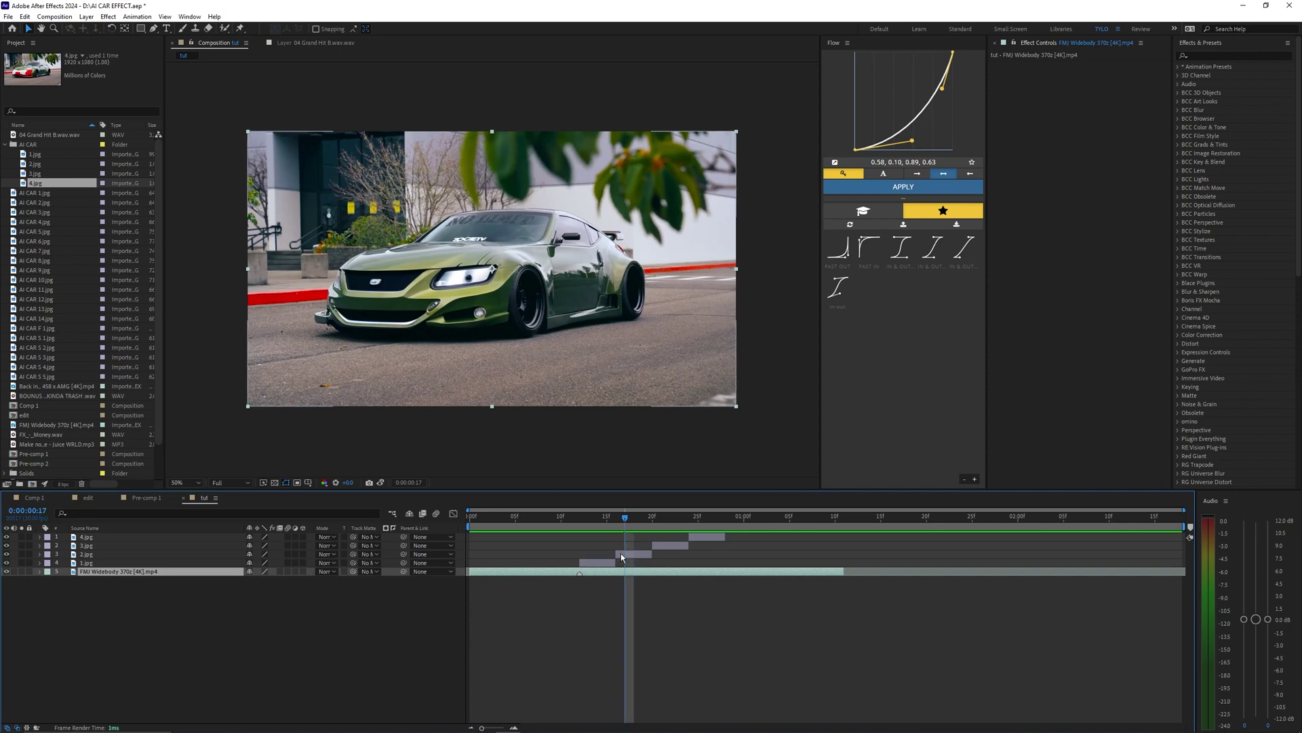
key("ctrl+shift+d")
left_click_drag(635, 571, 735, 568)
left_click(726, 517)
key("Home")
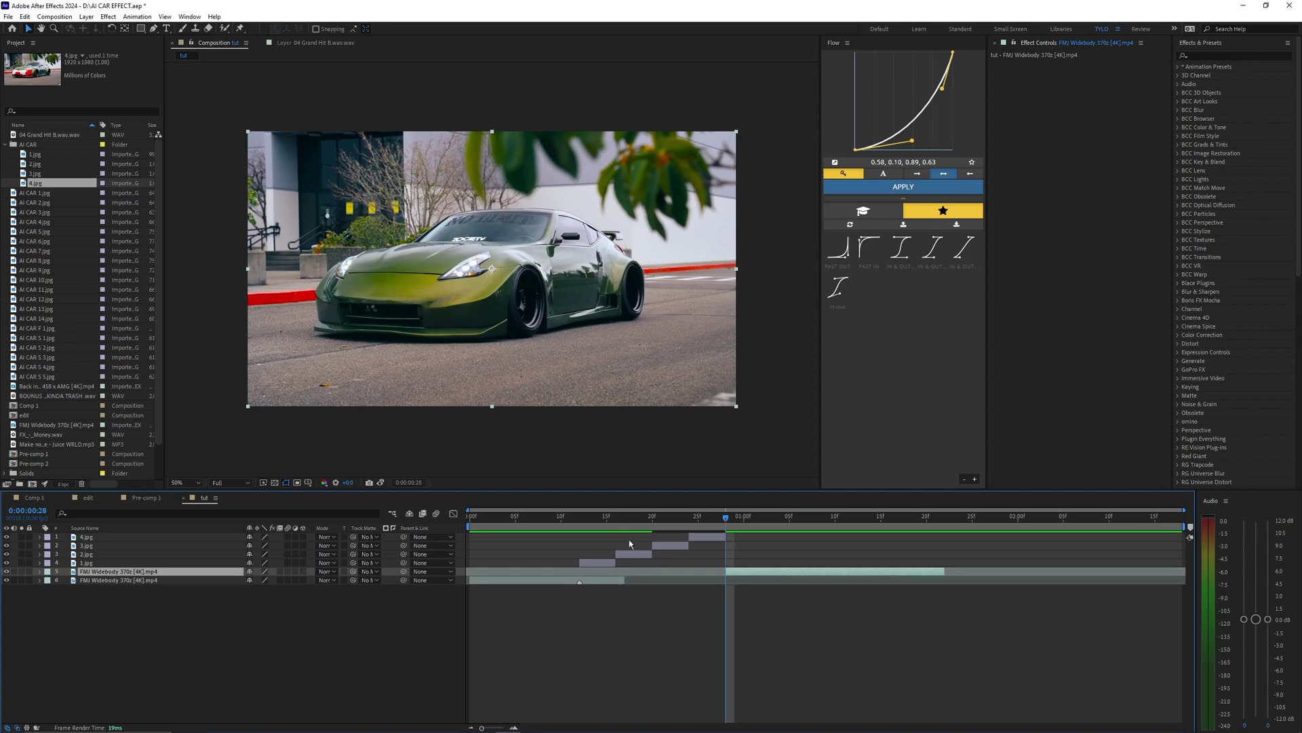
Play the composition from the start and again from frame 14 to check the transition through the AI images.
key("space")
key("space")
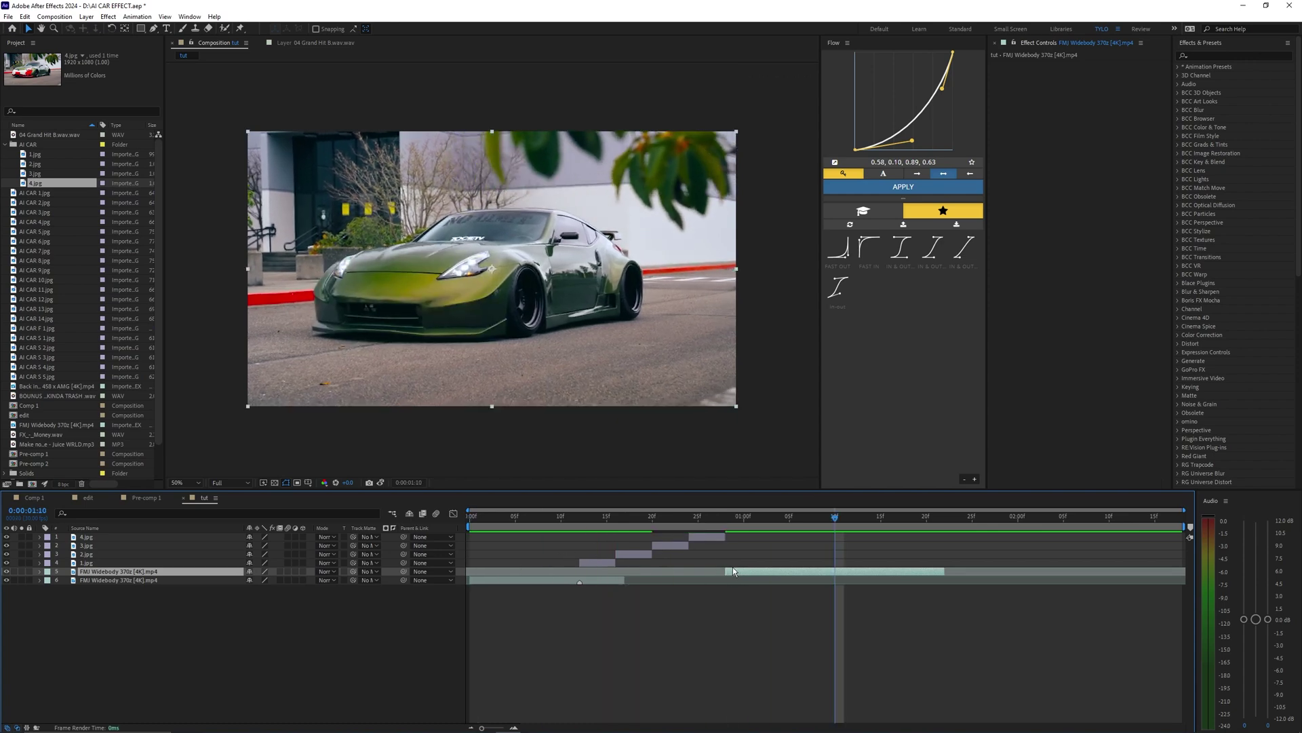
key("Home")
key("space")
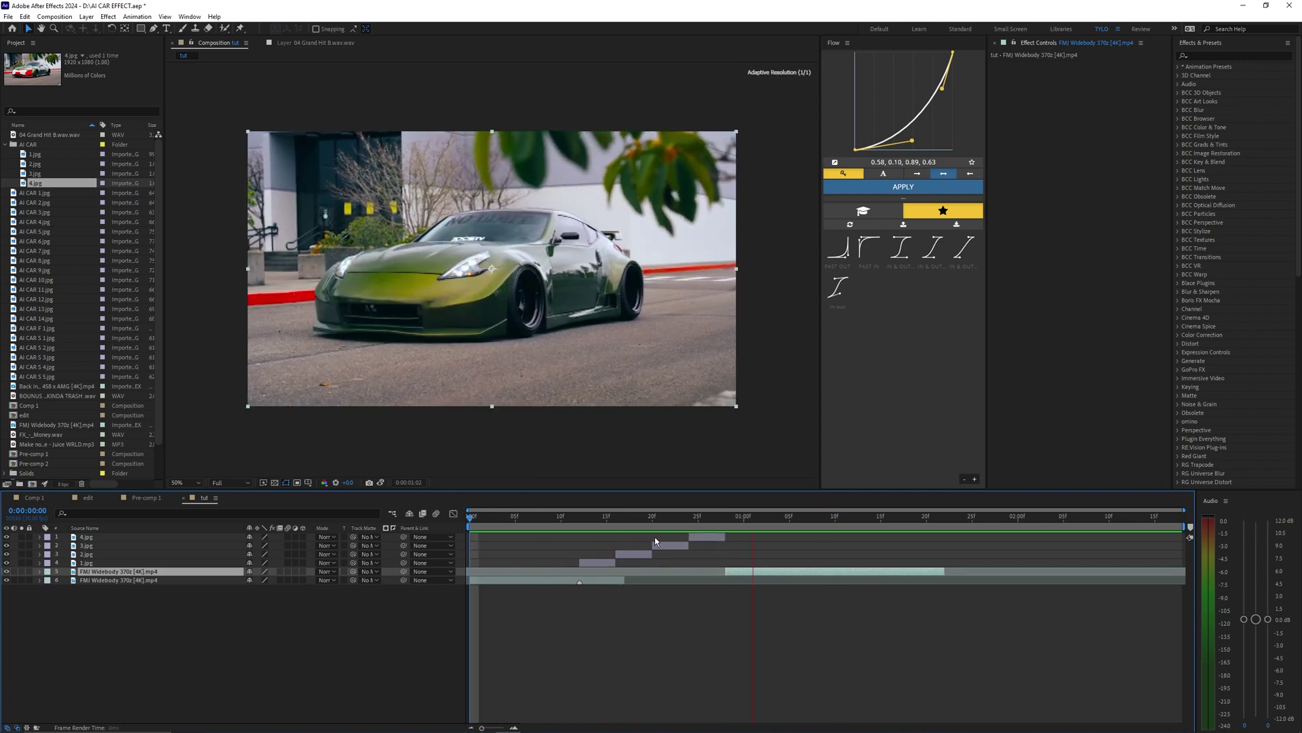
left_click_drag(721, 520, 598, 515)
key("space")
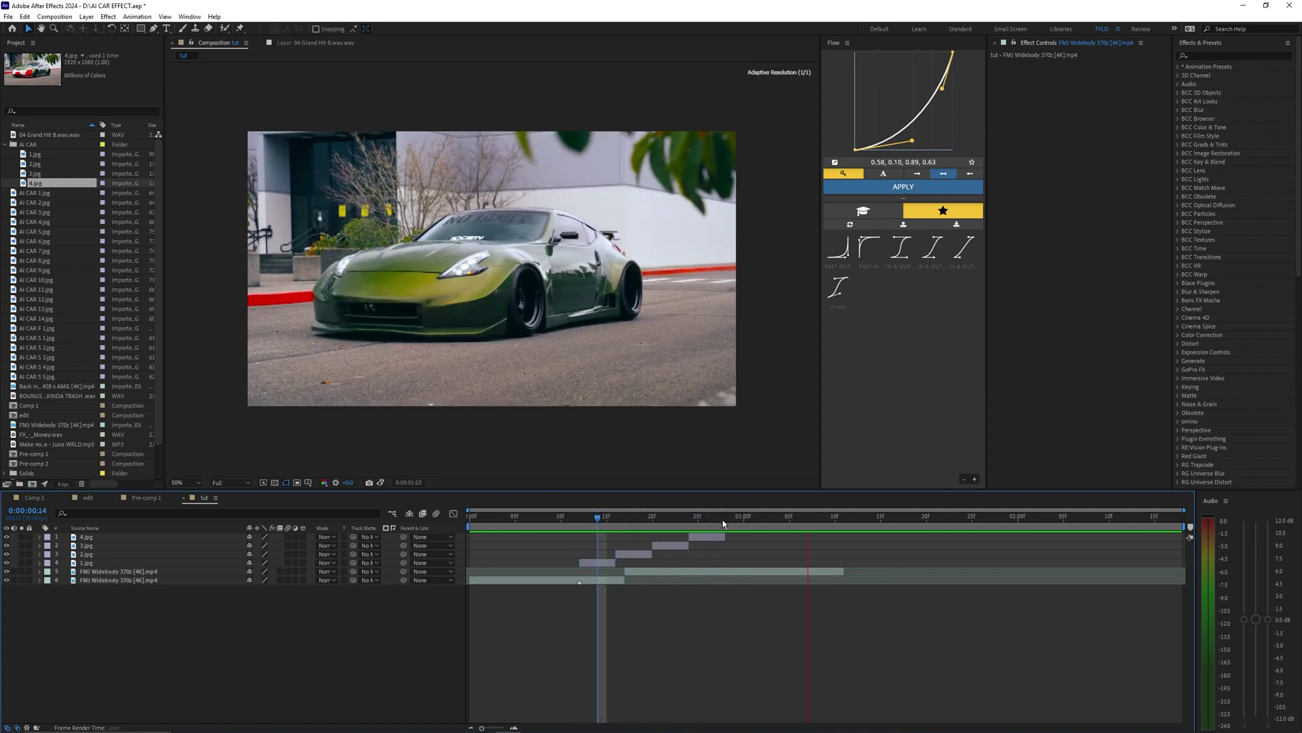
Shift the second part of the car clip so it starts at frame 28, where 4.jpg ends.
mouse_move(723, 520)
left_mouse_down()
mouse_move(799, 533)
mouse_move(734, 521)
left_mouse_up()
left_click_drag(639, 574, 740, 573)
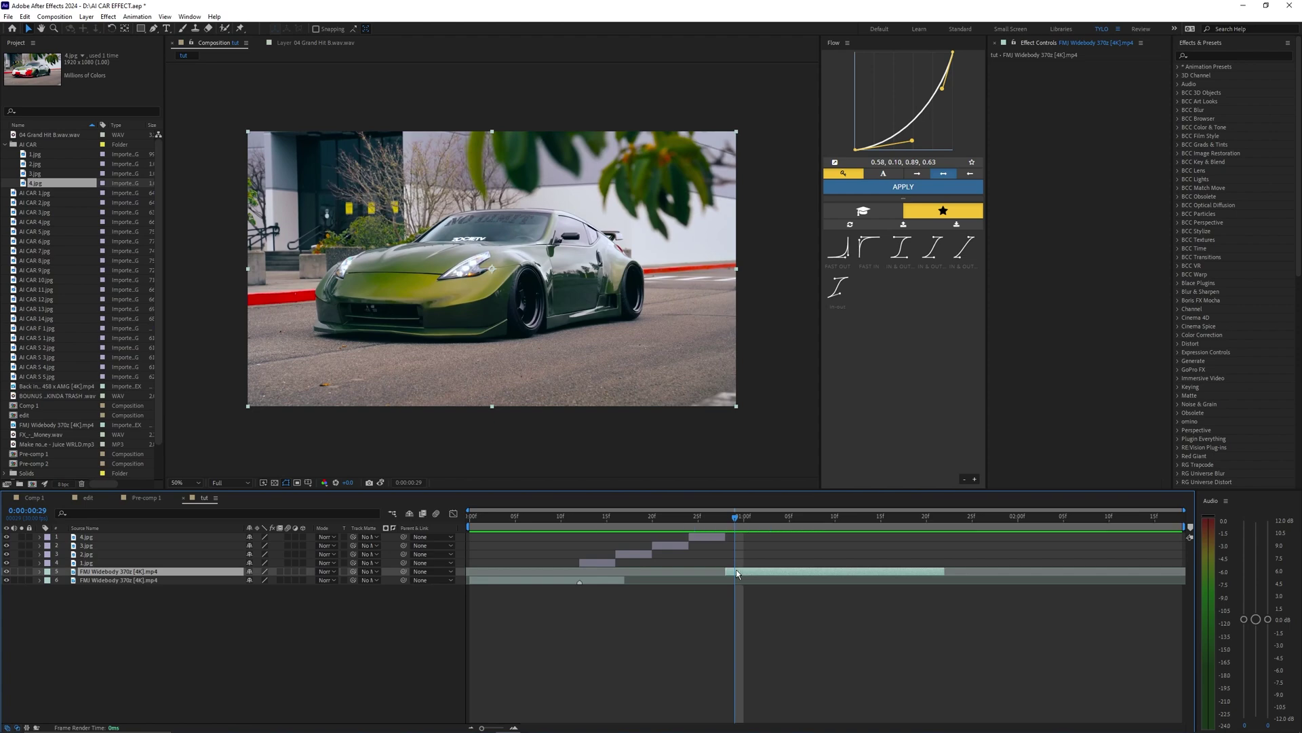
left_click_drag(734, 521, 722, 519)
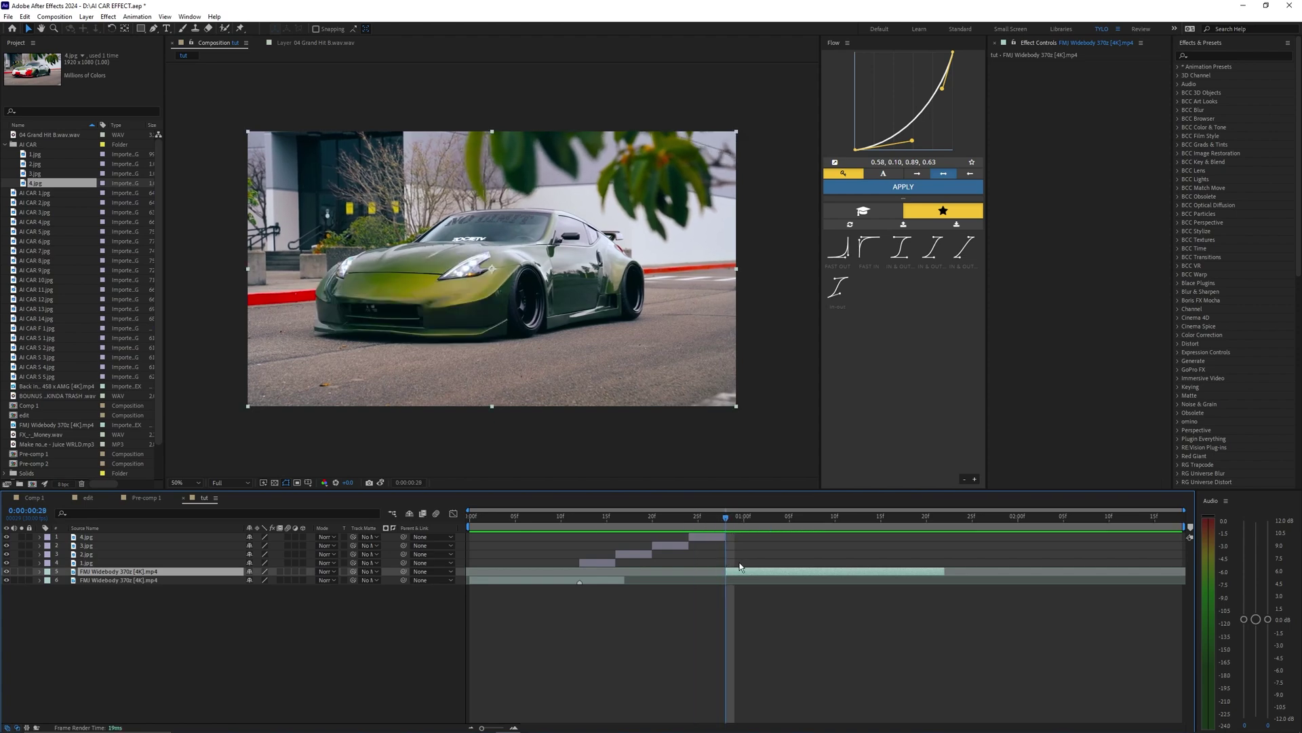
Play the sequence, then examine the cut from 3.jpg to 4.jpg and the AI car front at frame 24 up close.
left_click(748, 537)
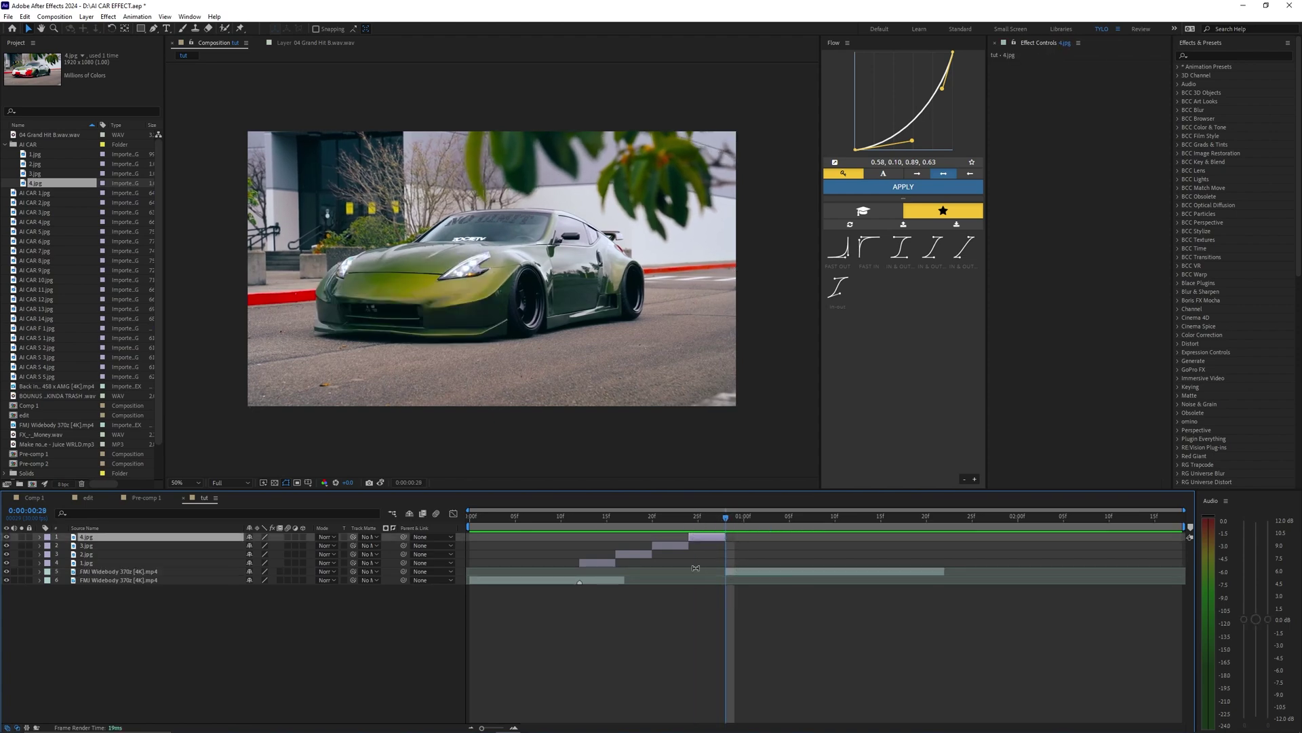
key("space")
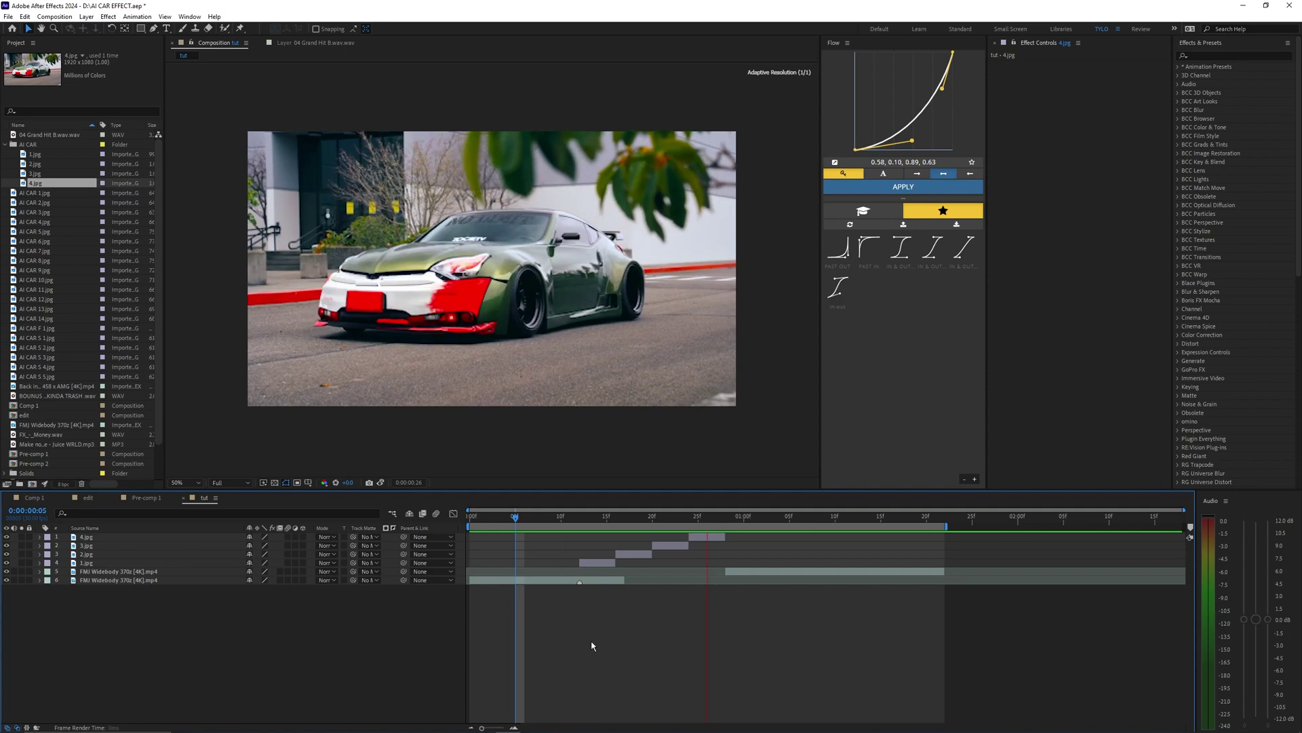
left_click_drag(706, 524, 670, 520)
left_click(678, 545)
left_click(702, 537)
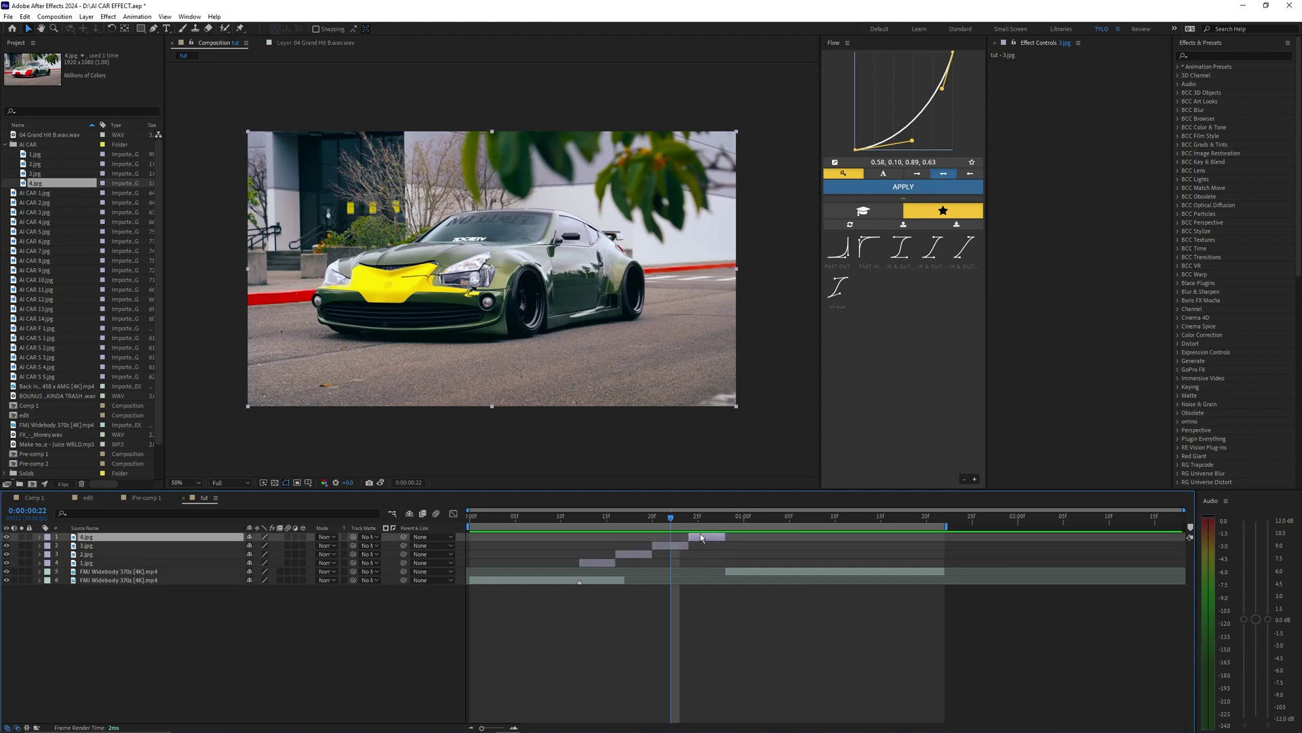
left_click_drag(641, 516, 671, 547)
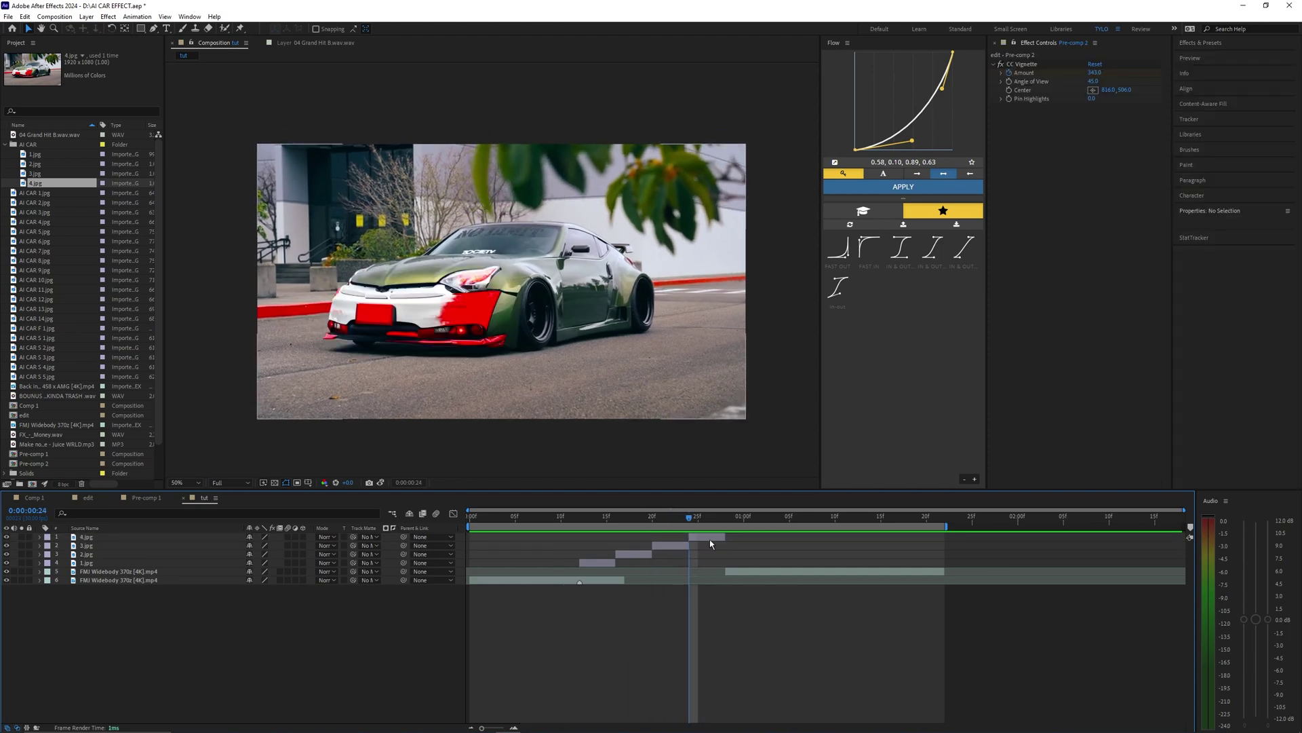
left_click(706, 536)
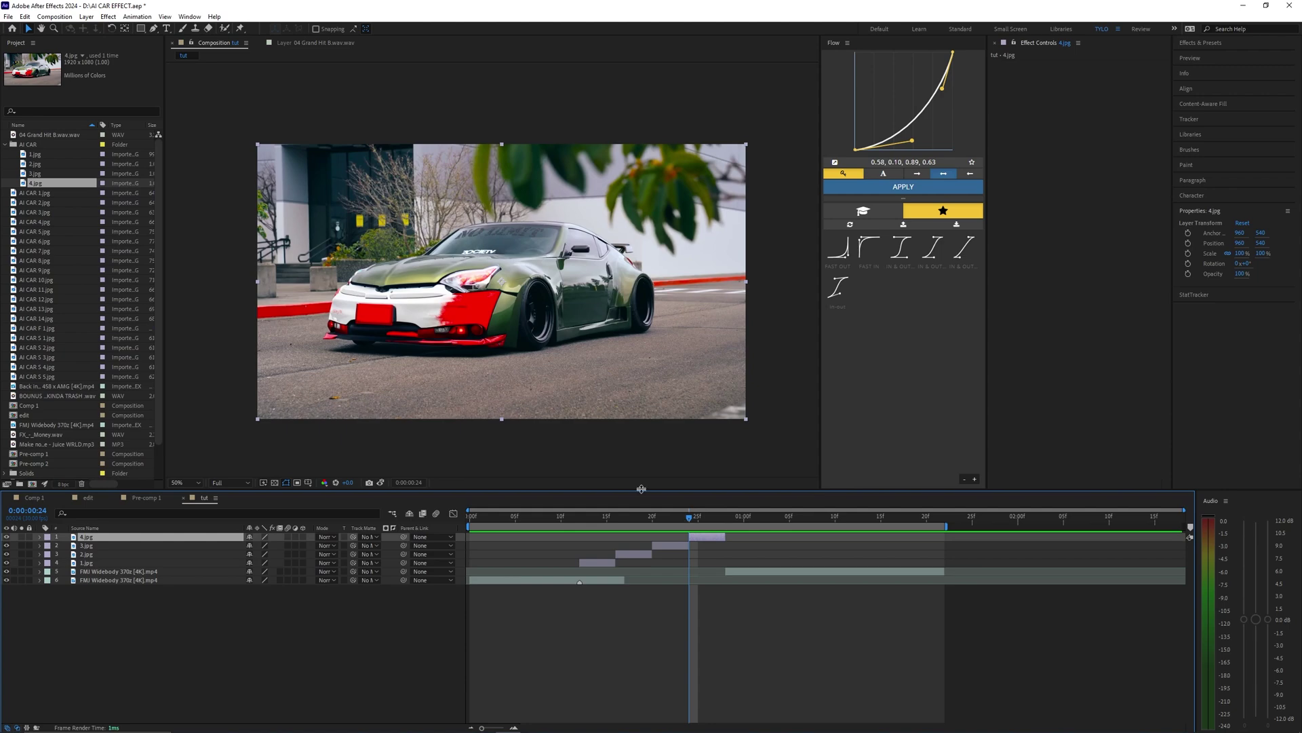
scroll(586, 400, "up", 1)
left_click_drag(586, 400, 537, 352)
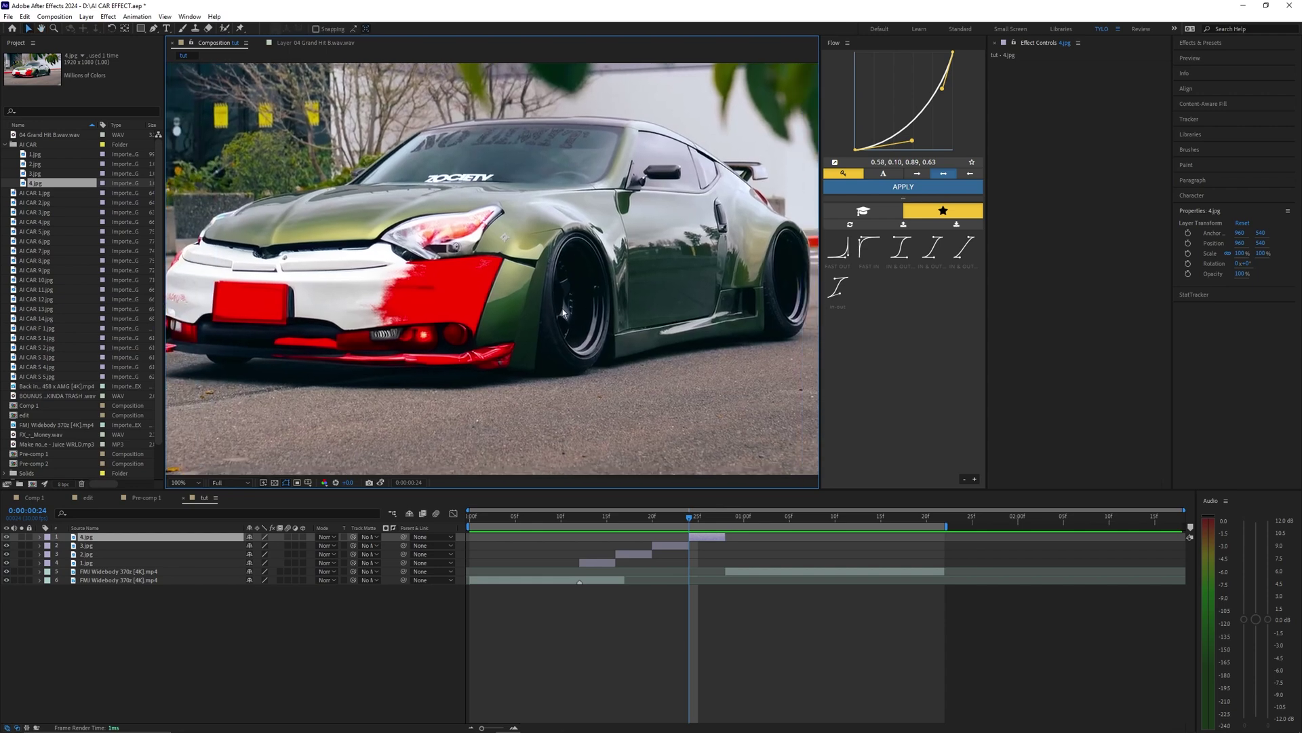
scroll(591, 331, "down", 2)
scroll(592, 331, "up", 2)
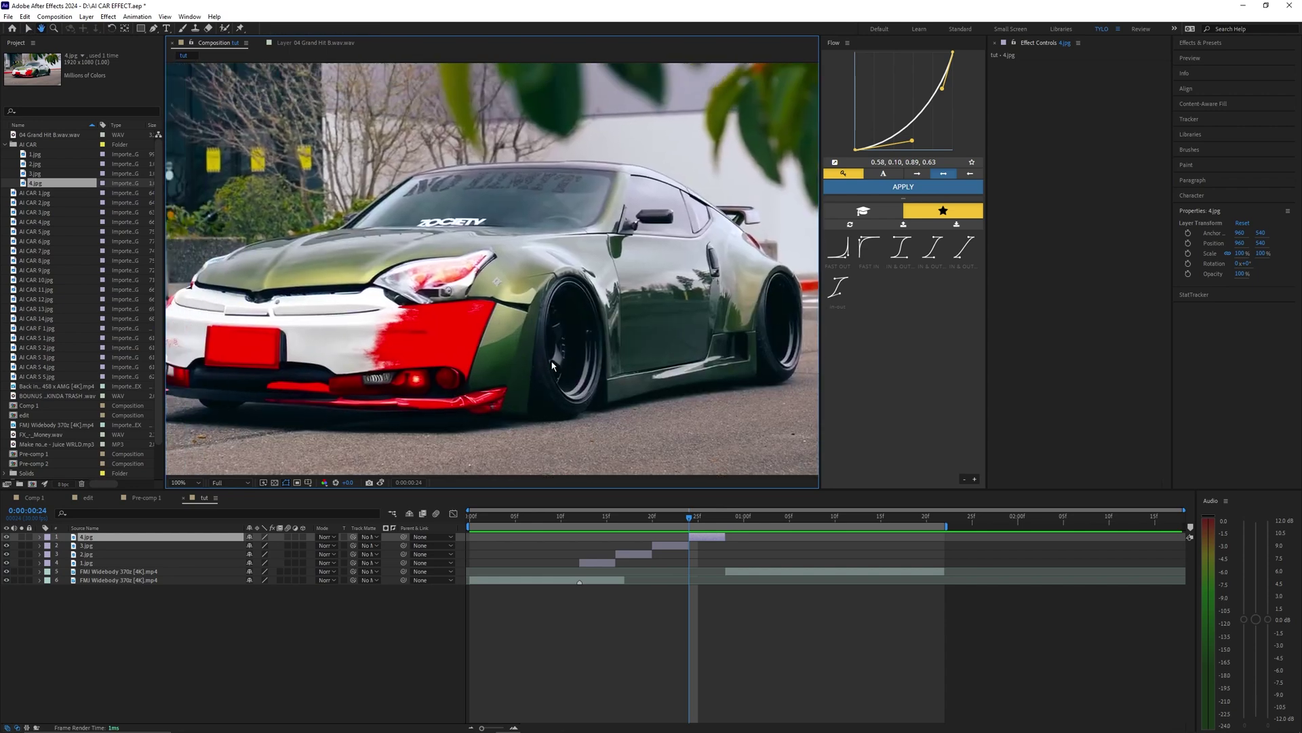
scroll(491, 352, "down", 2)
Pre-compose all six layers, the four images and both car clip parts, into one composition.
left_click(126, 580)
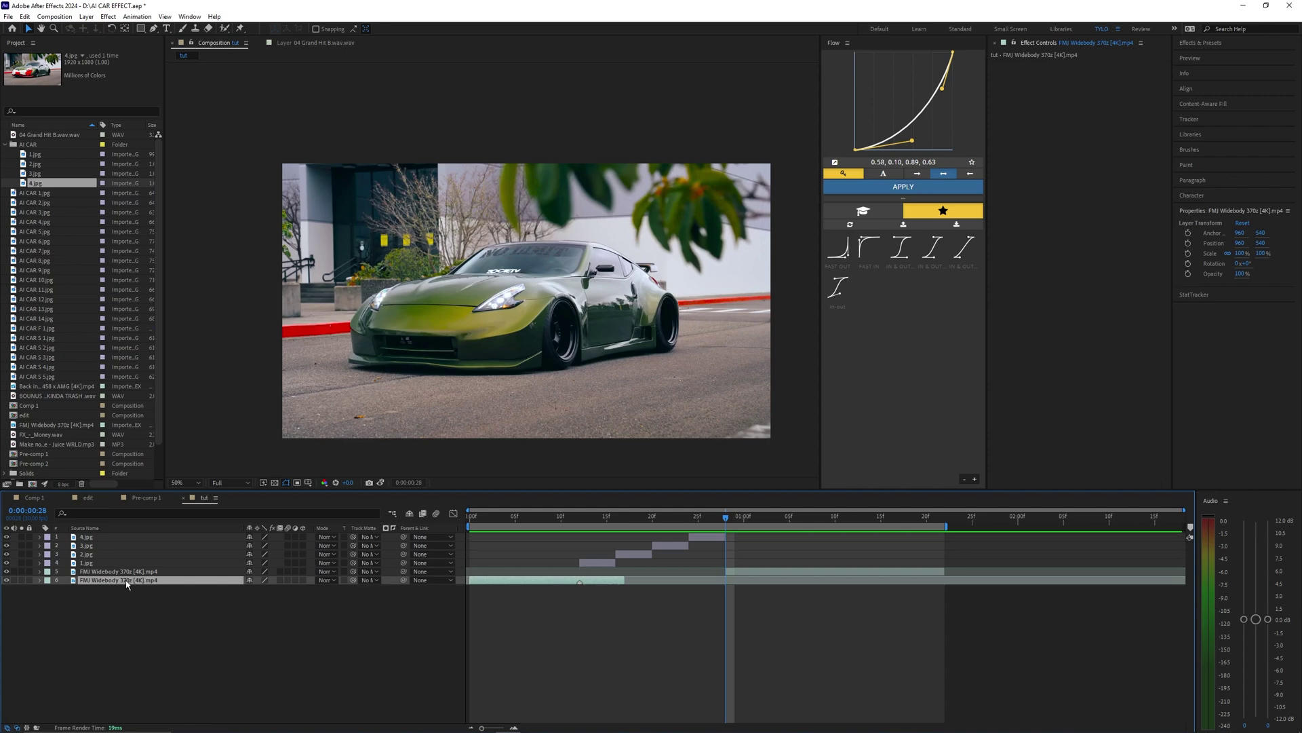
left_click(100, 539, "shift")
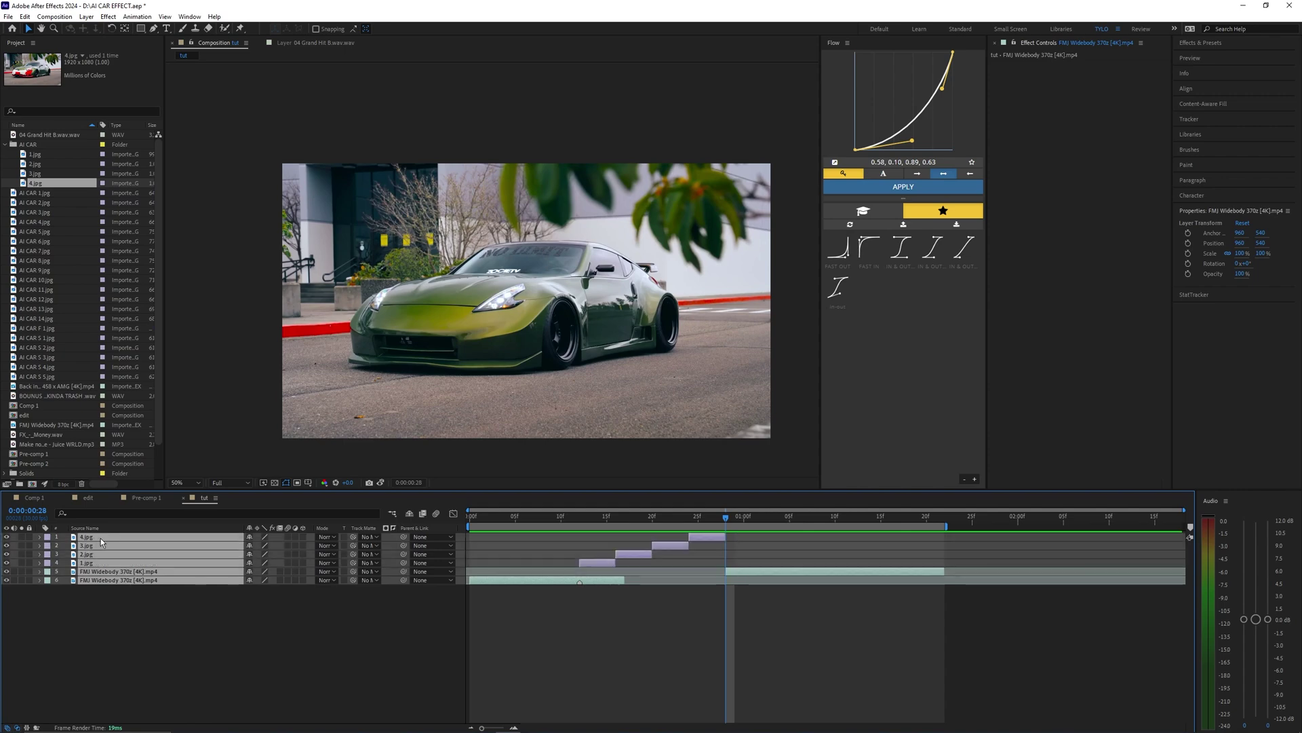
right_click(100, 539)
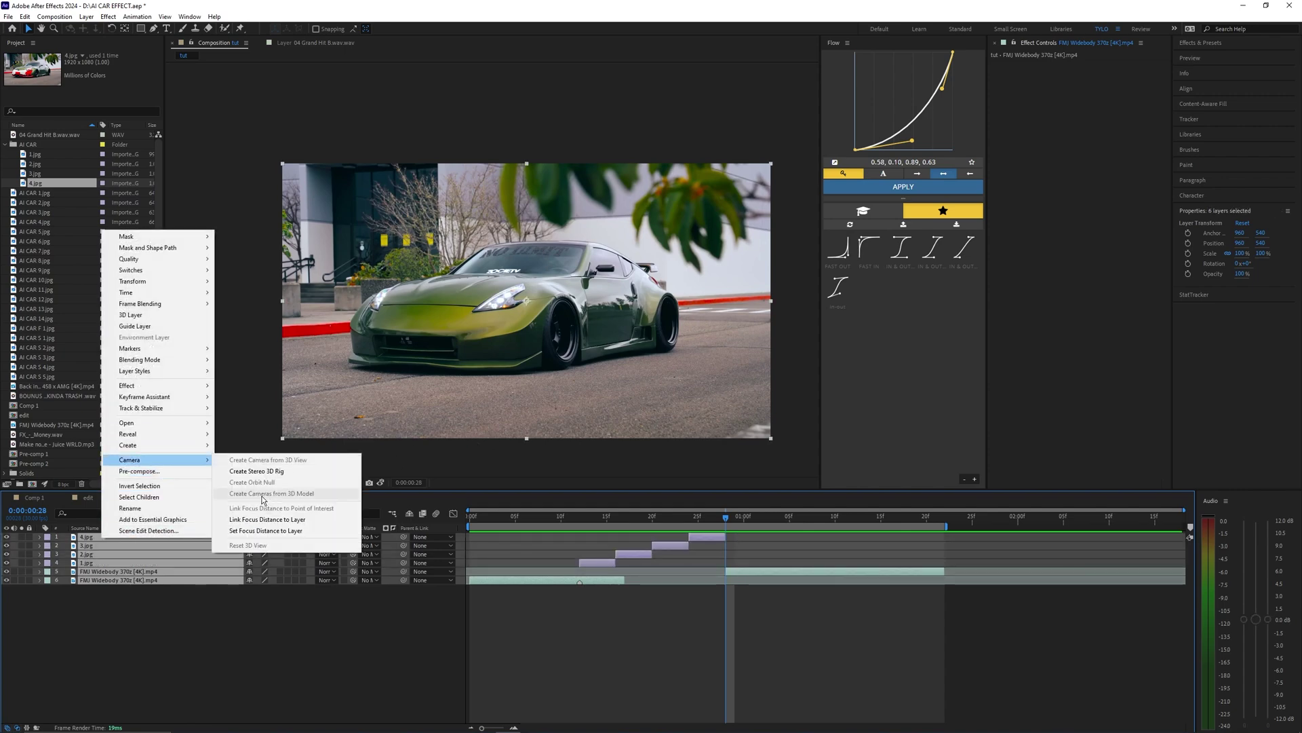
left_click(139, 471)
key("Return")
Split the pre-composed layer at frame 26 and enable motion blur on both parts.
mouse_move(725, 517)
left_mouse_down()
mouse_move(657, 517)
mouse_move(728, 518)
mouse_move(708, 523)
left_mouse_up()
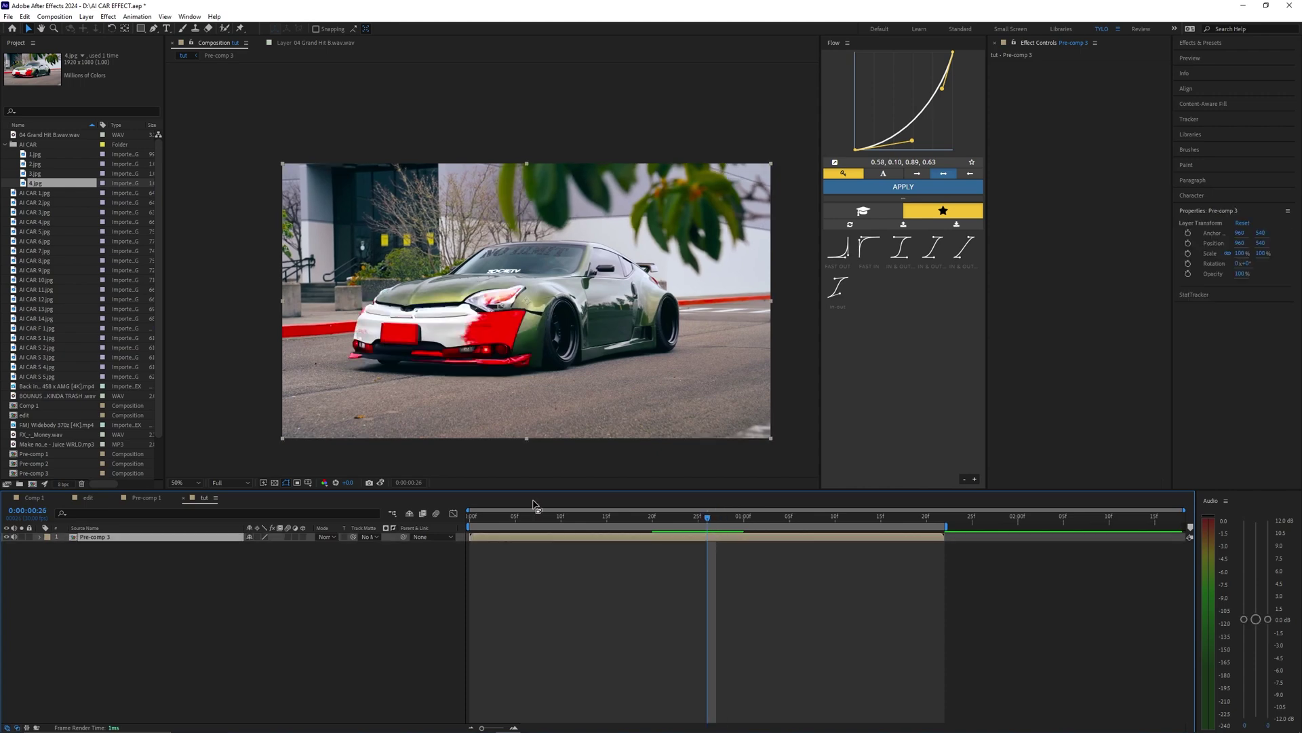
key("ctrl+shift+d")
left_click_drag(288, 537, 288, 545)
left_click(699, 546)
left_click(728, 538)
Browse the Shakes in folder of the SHAKE PRESETS-TYLO presets and search the effects for "shake".
left_click(1200, 43)
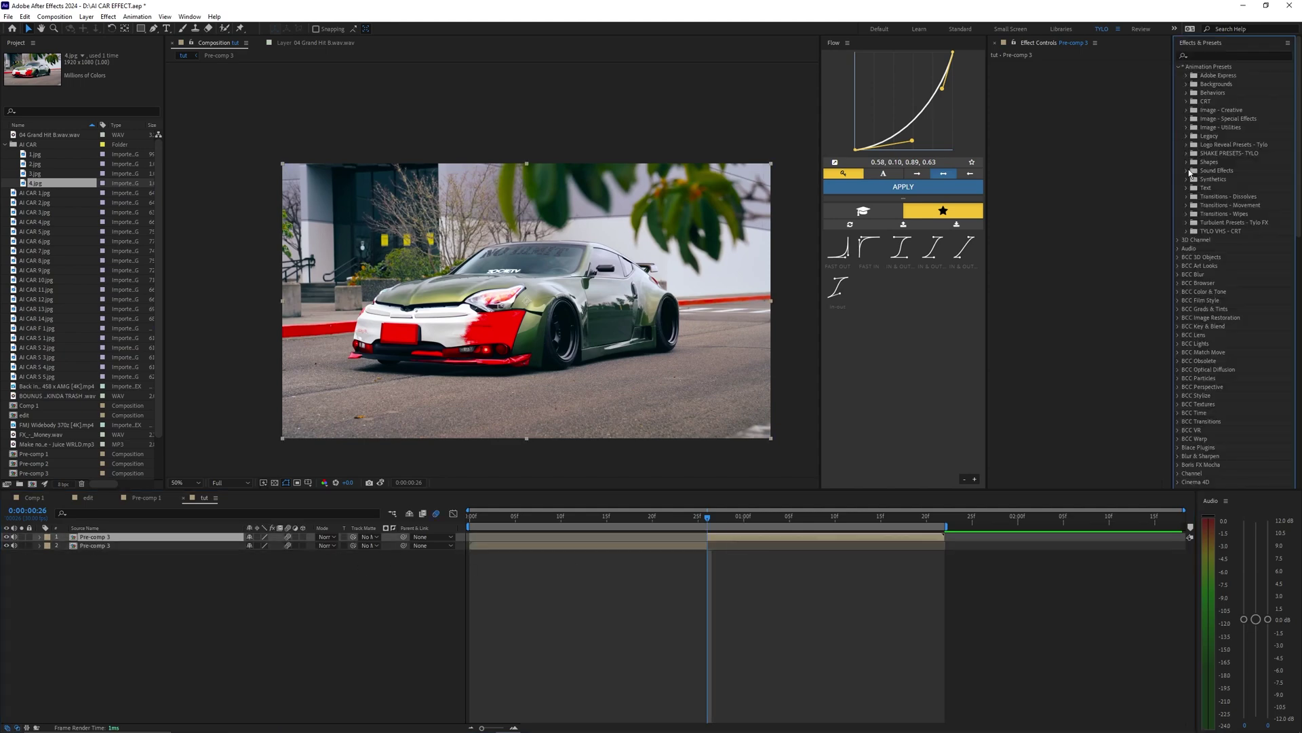
left_click(1186, 153)
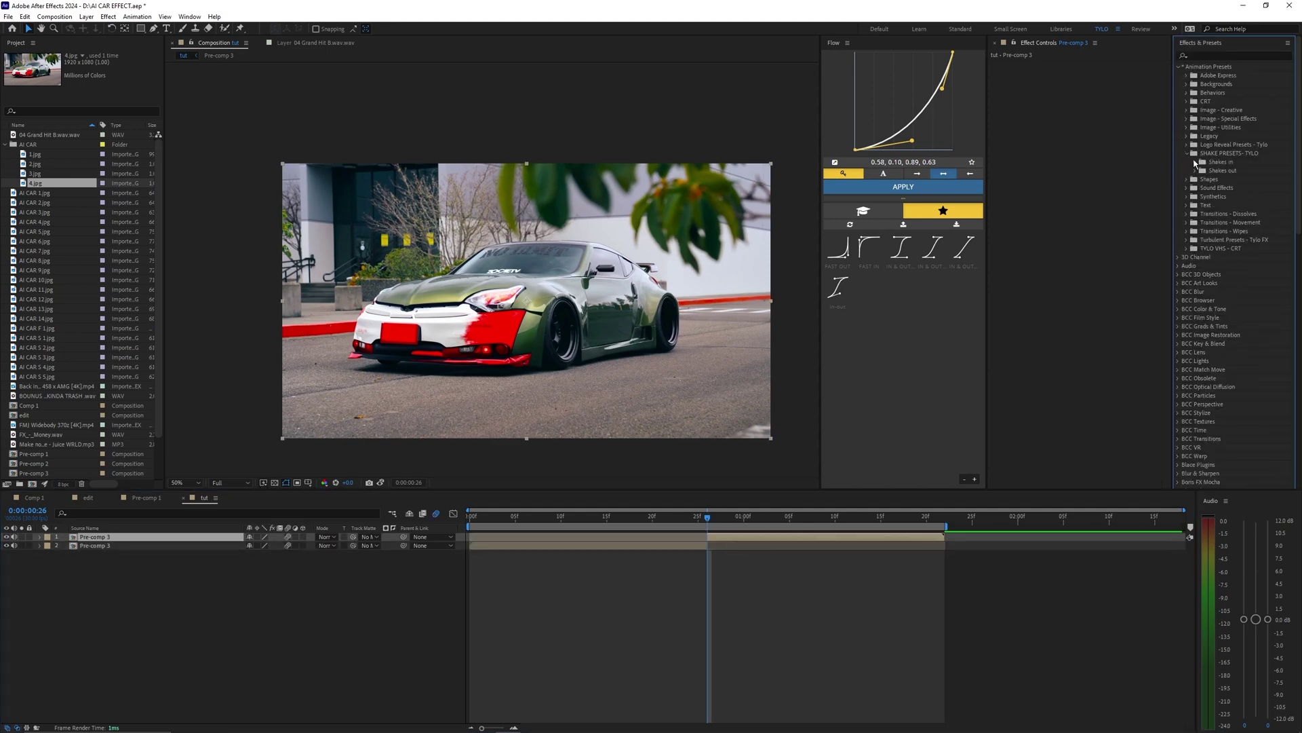
left_click(1196, 162)
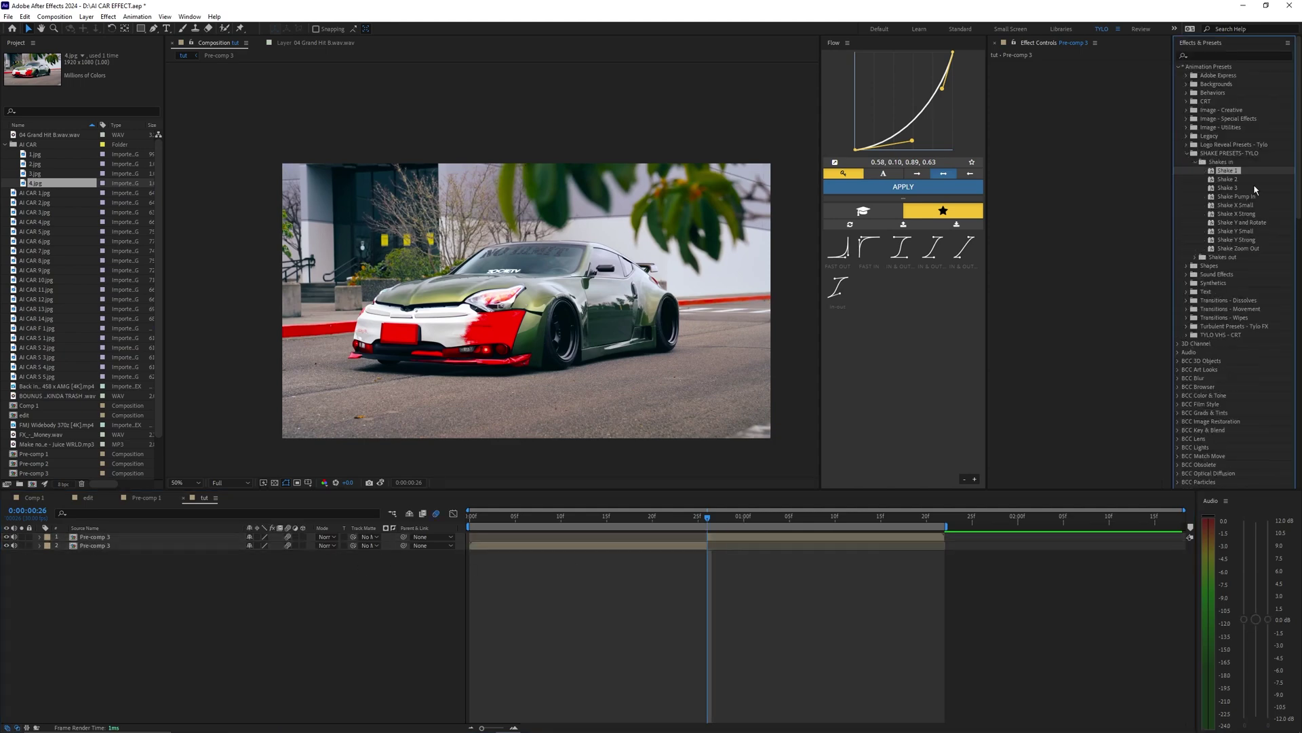
left_click(1195, 162)
left_click(1196, 162)
left_click(1212, 55)
type("shake")
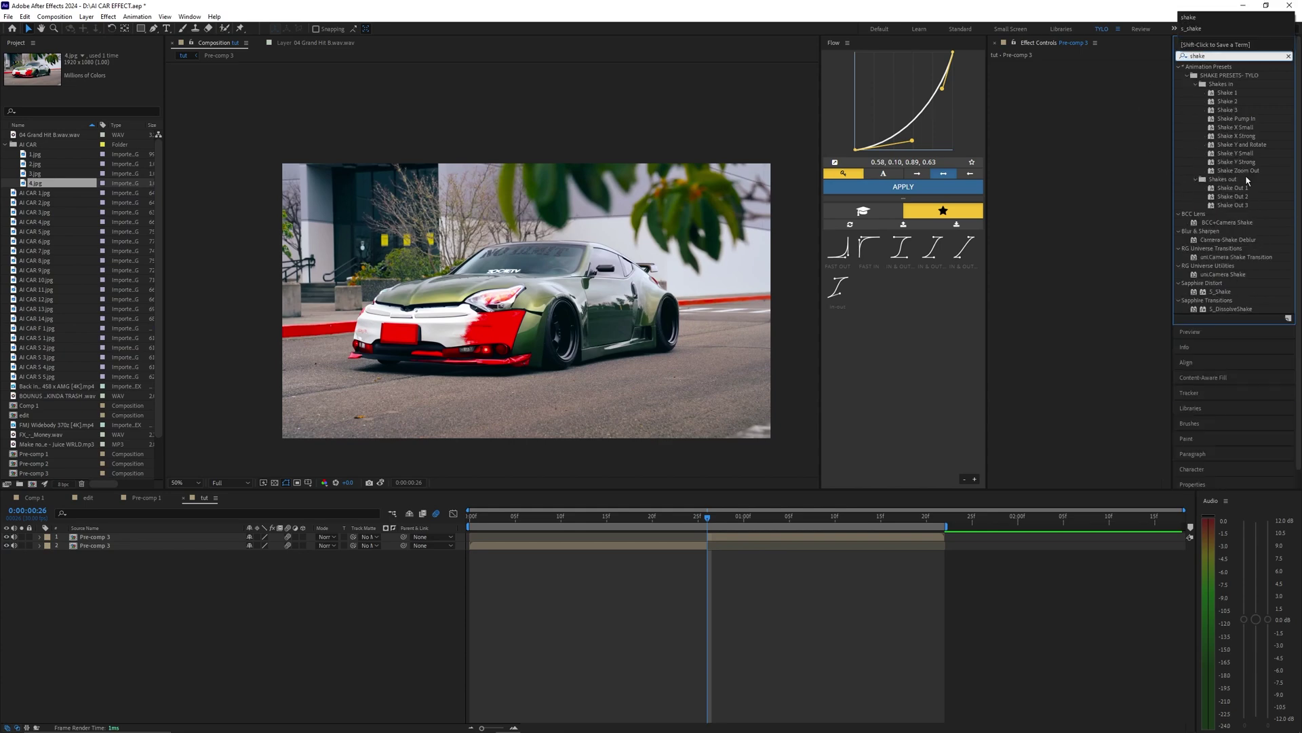
left_click(1231, 284)
left_click_drag(1221, 293, 1211, 287)
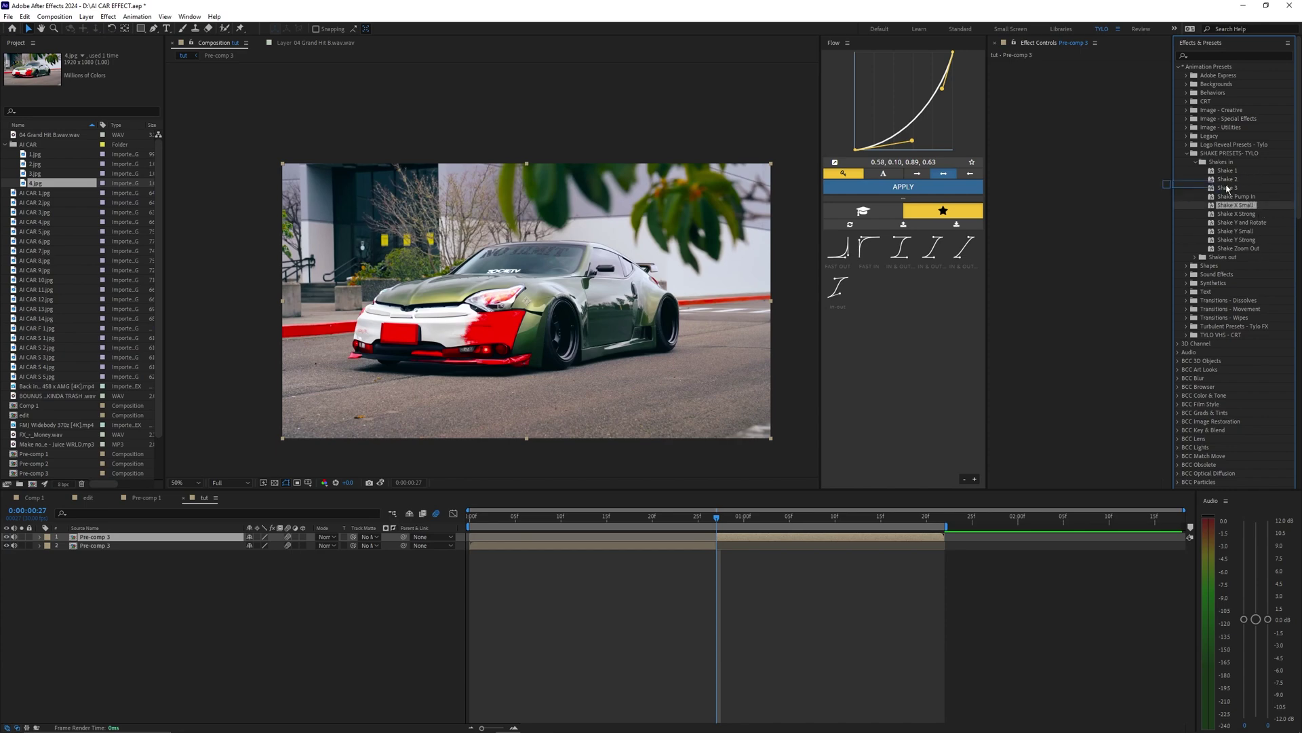
Apply the Shake Y and Rotate preset to the second pre-comp part at frame 27 and play it back.
left_click(1231, 223)
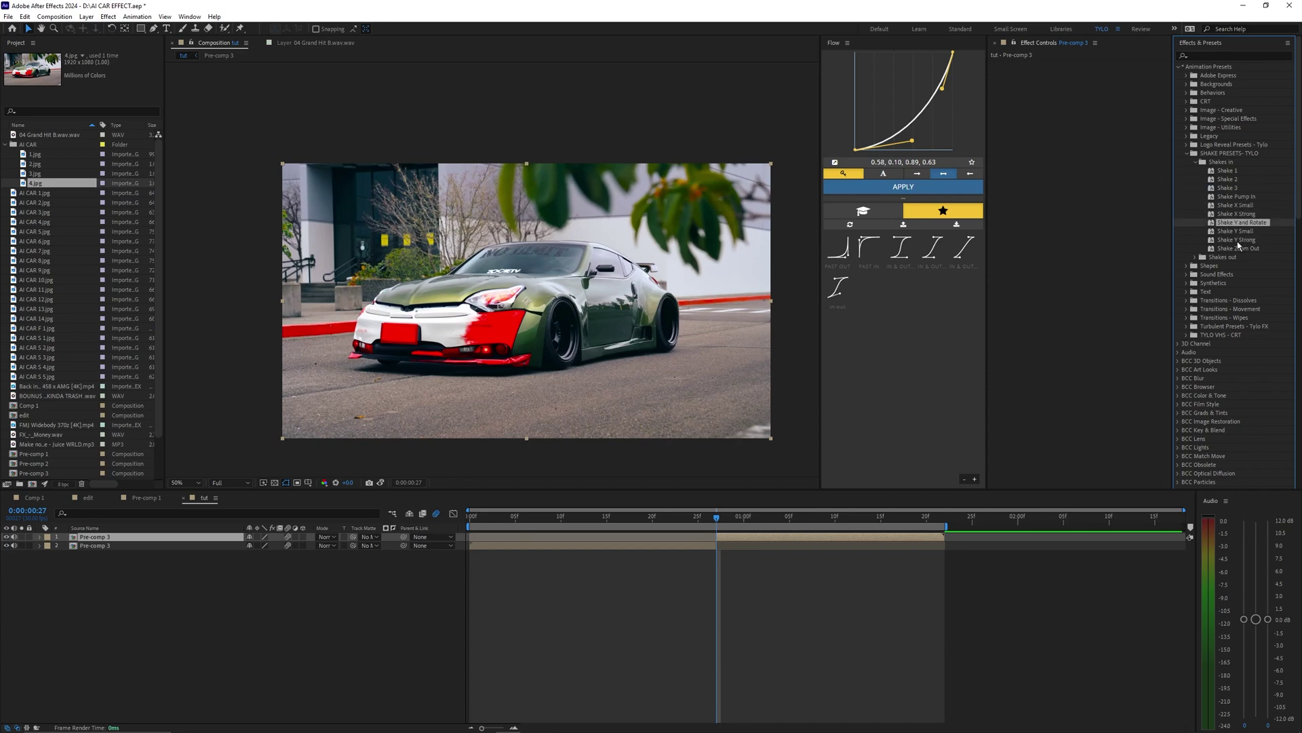
left_click(1238, 247)
left_click(1229, 171, "shift")
left_click(1231, 262)
left_click(1233, 229)
left_click(1236, 221)
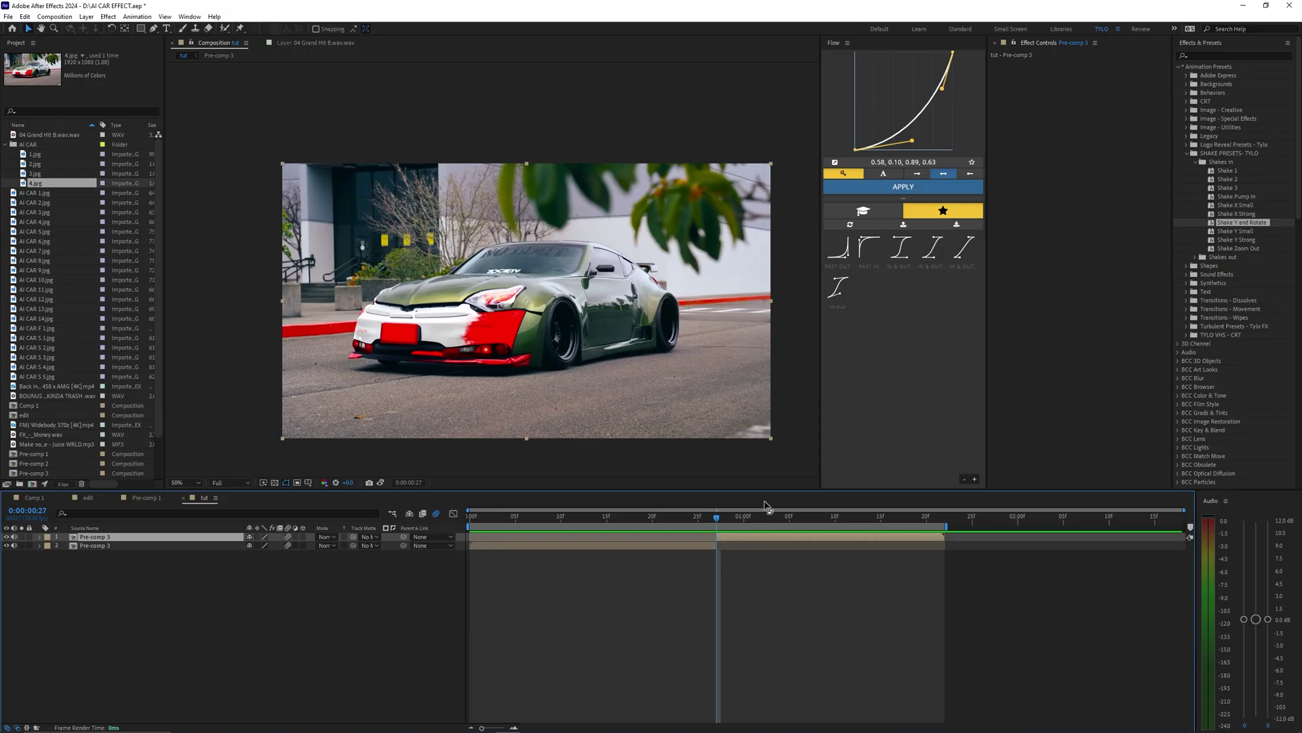
left_click(723, 552)
left_click(730, 535)
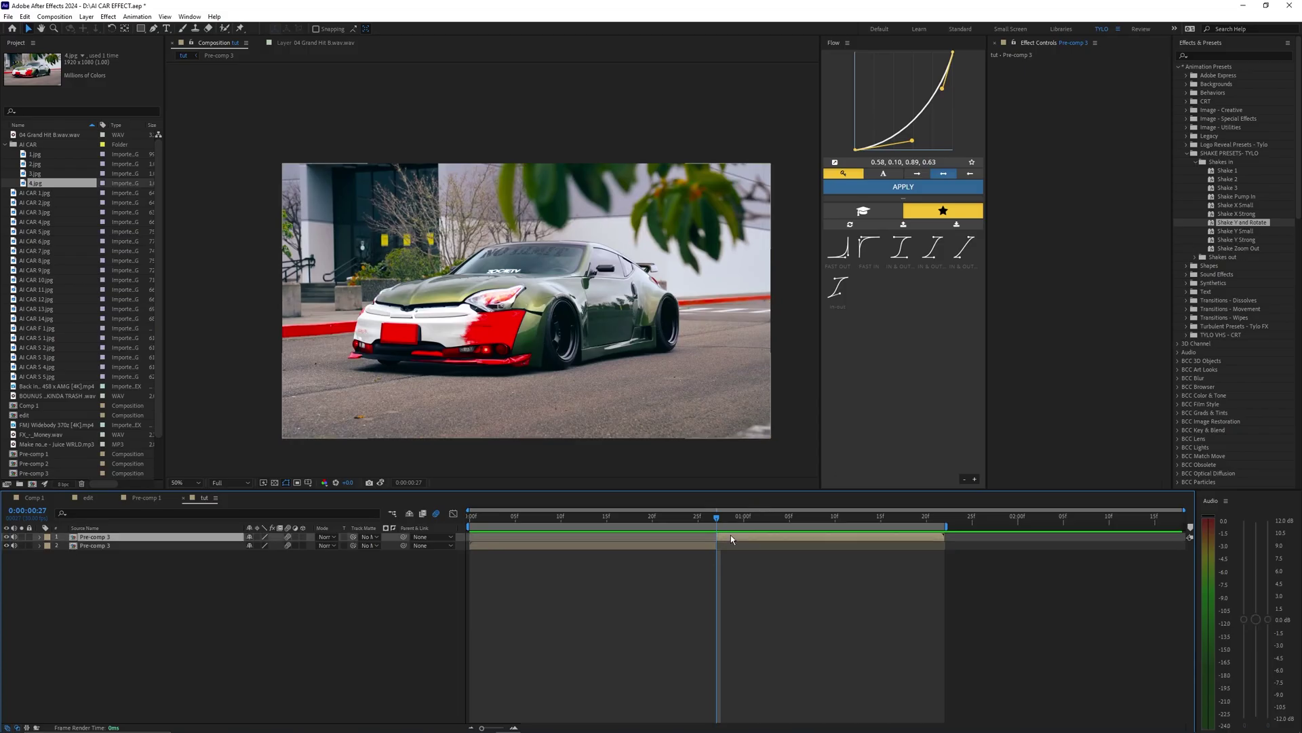
left_click_drag(720, 519, 716, 519)
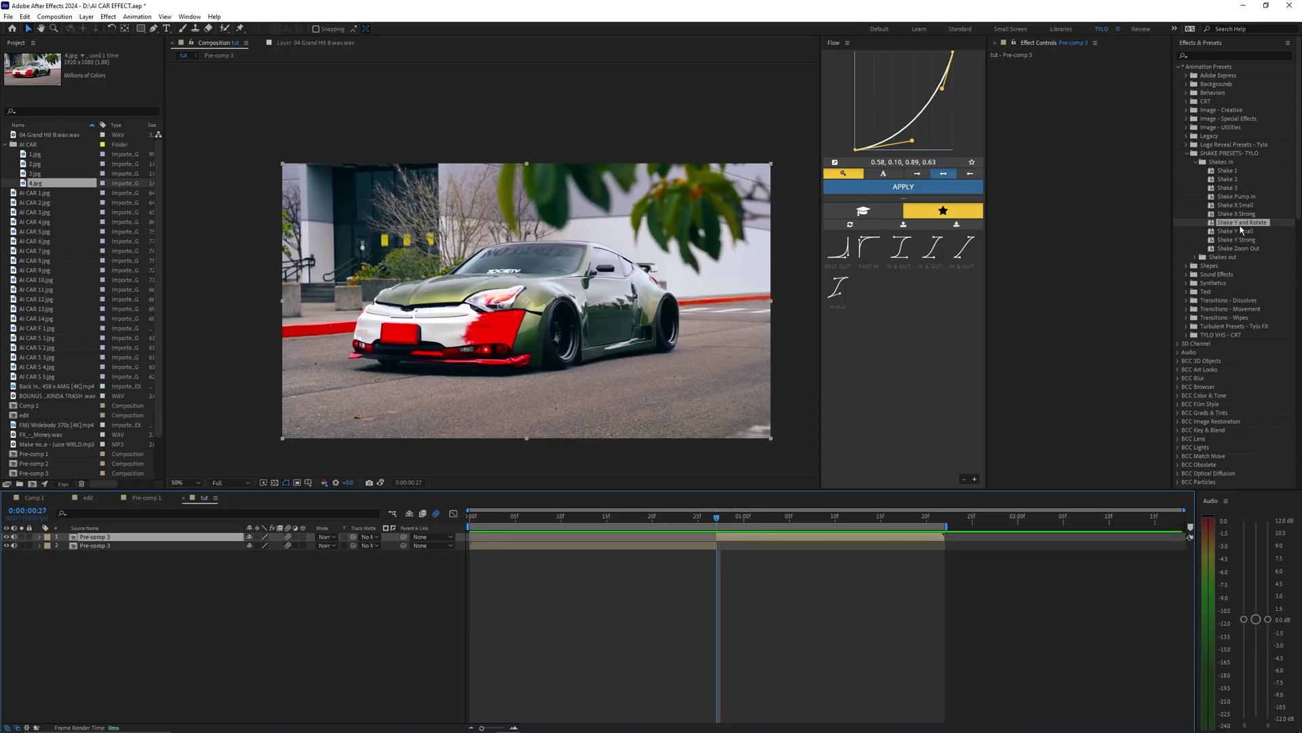
left_click_drag(1241, 228, 1057, 160)
key("space")
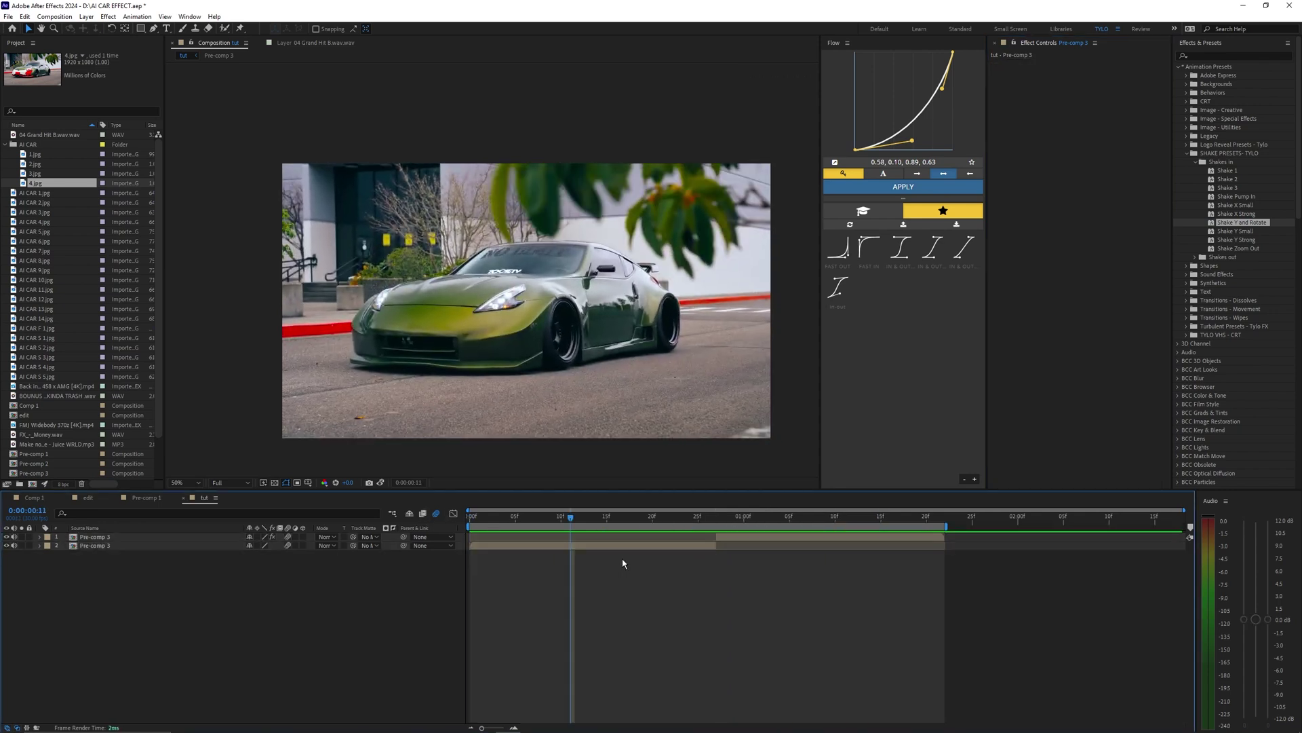
Scrub through both pre-comp parts up to 0:00:01:07 and check the shake on the second part.
left_click(620, 547)
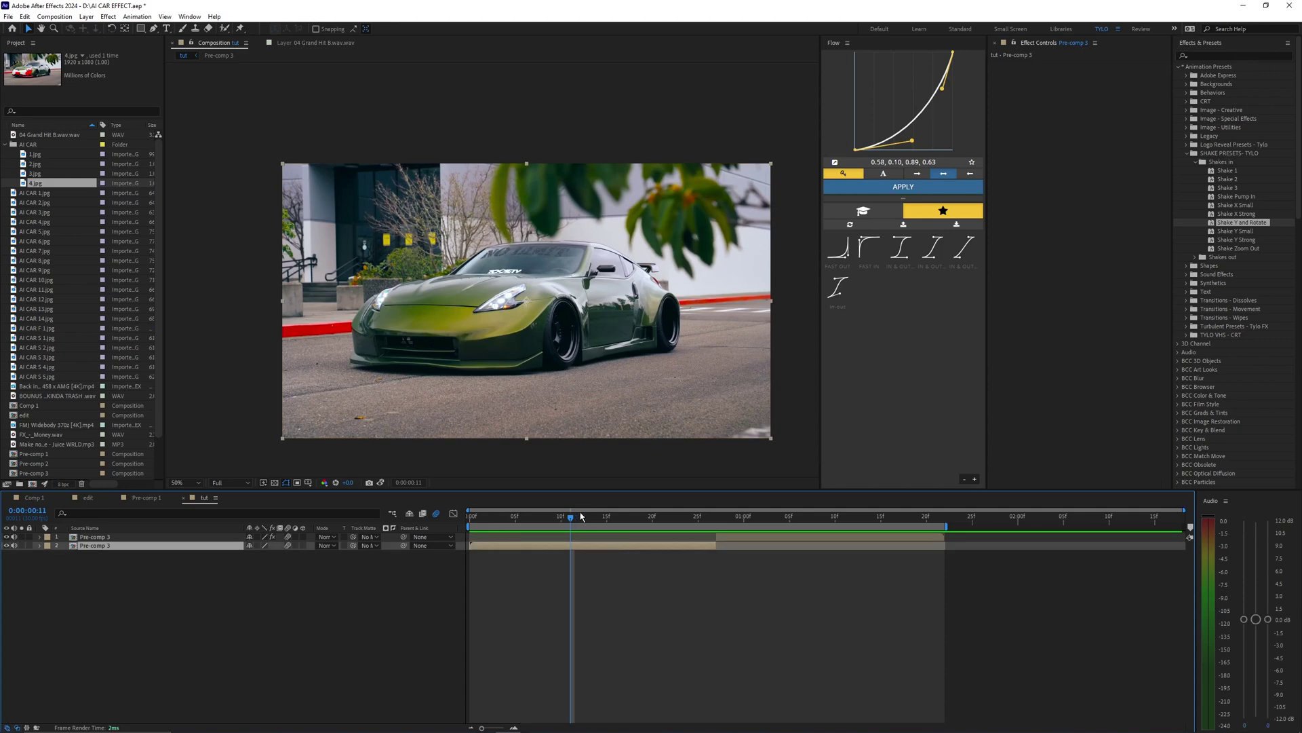
left_click_drag(602, 521, 637, 522)
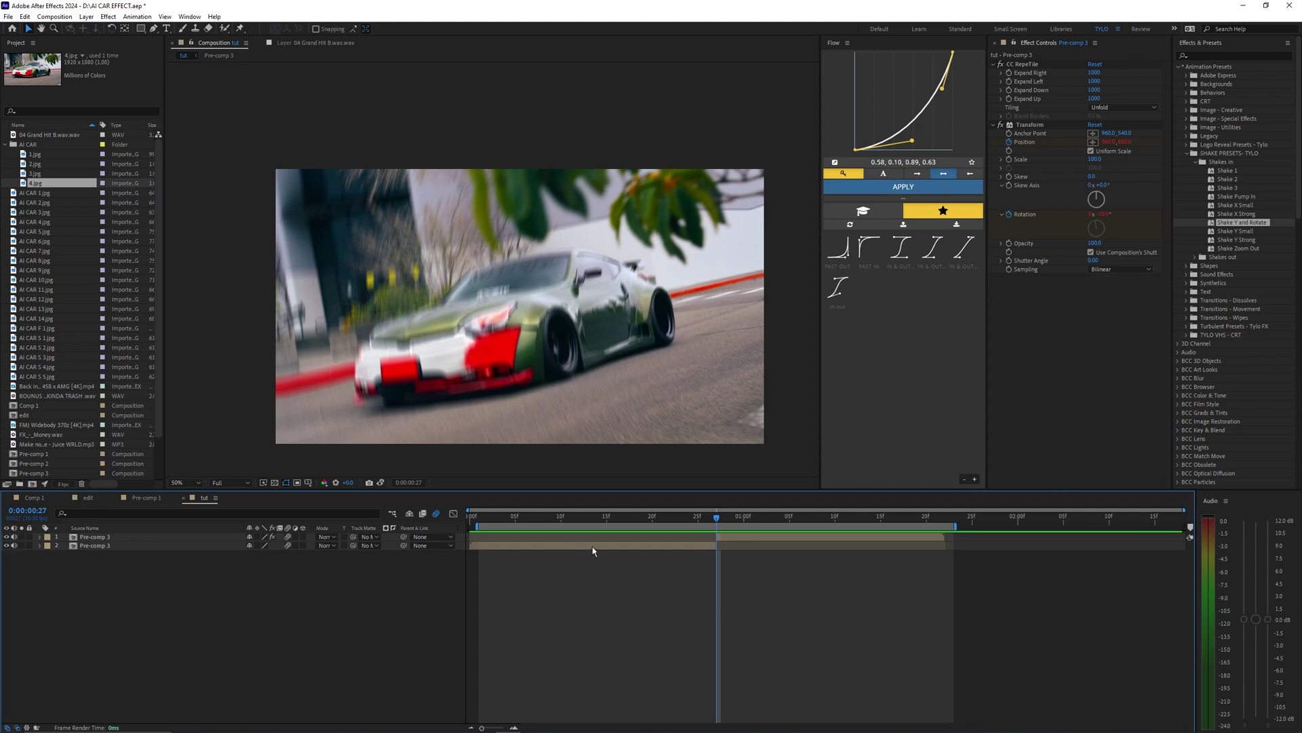
left_click_drag(562, 524, 552, 522)
left_click_drag(721, 518, 807, 537)
left_click(728, 539)
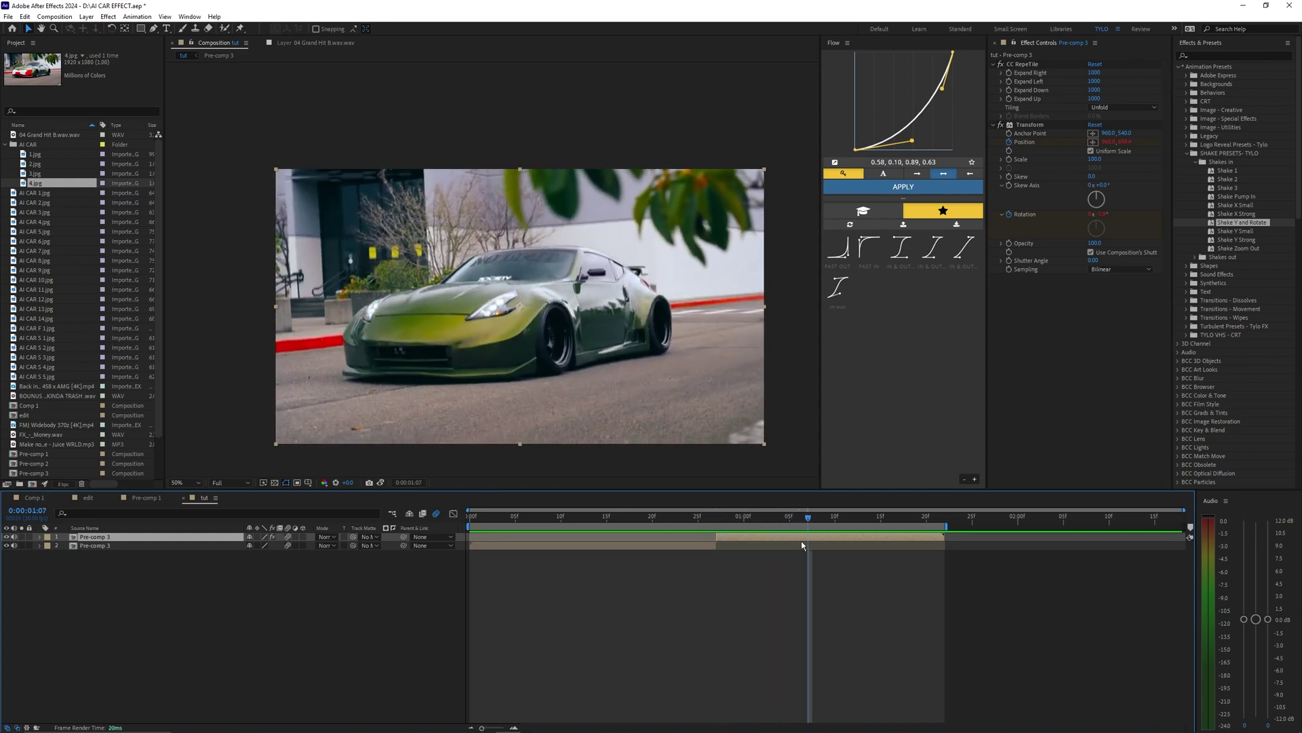